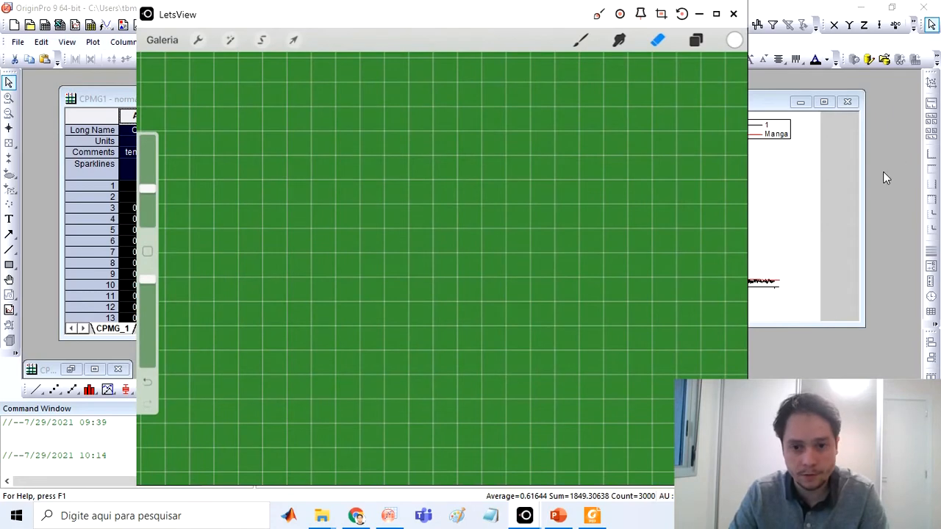
- Move the LetsView whiteboard out of the way and copy the CPMG1 columns A and B into a new workbook
left_click_drag(500, 17, 399, 17)
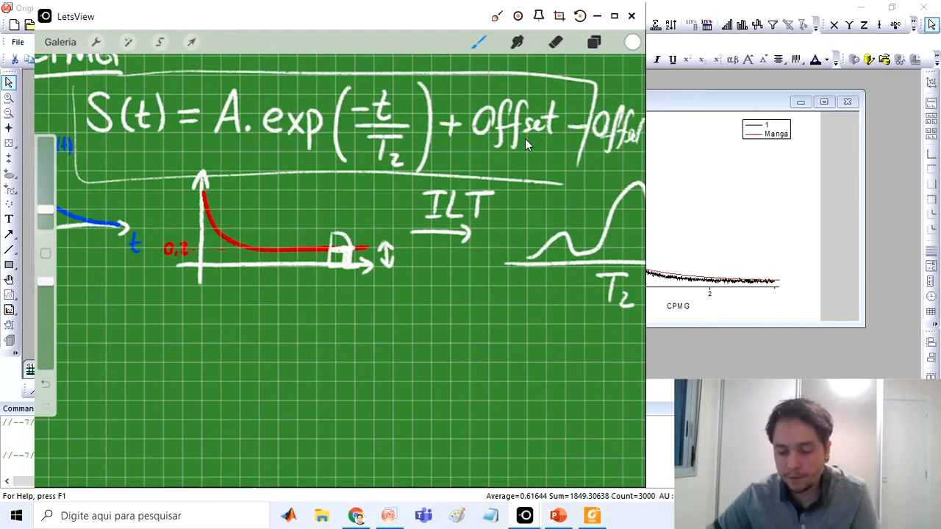
left_click_drag(434, 10, 940, 95)
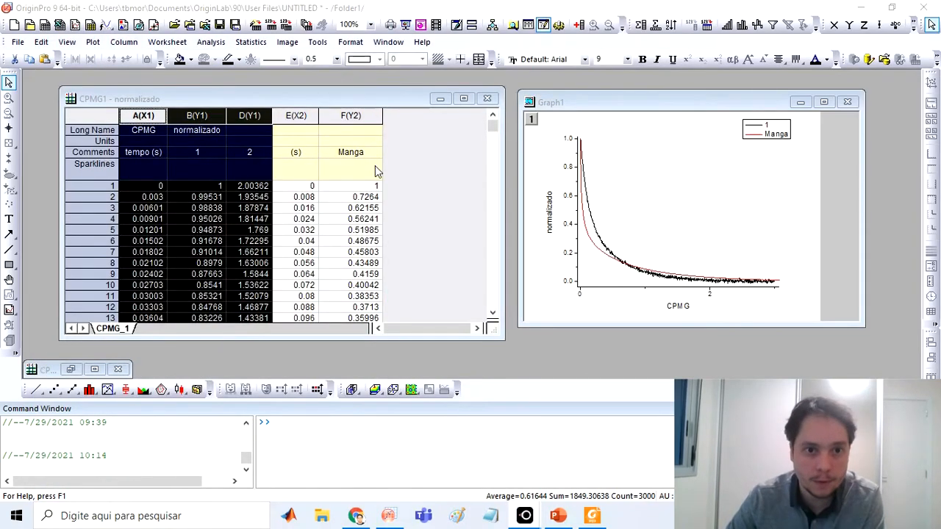
left_click_drag(348, 118, 308, 118)
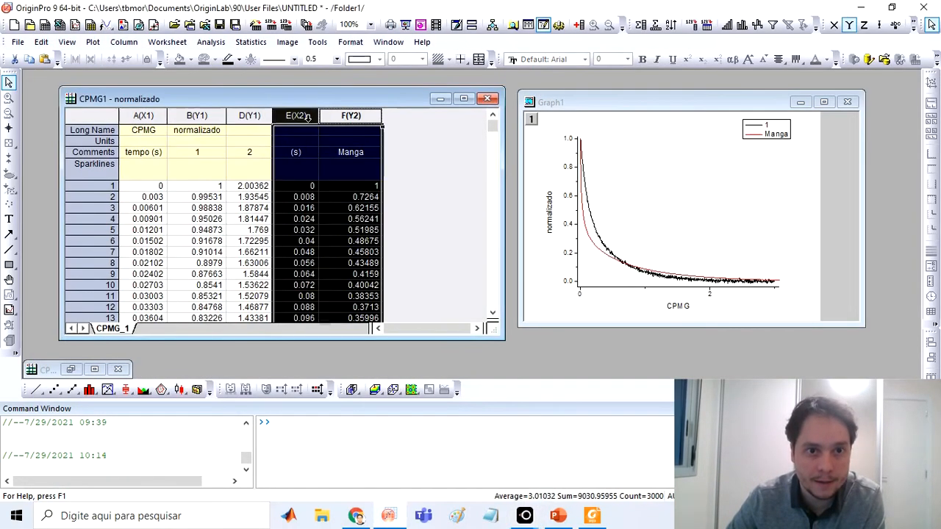
left_click_drag(191, 120, 155, 120)
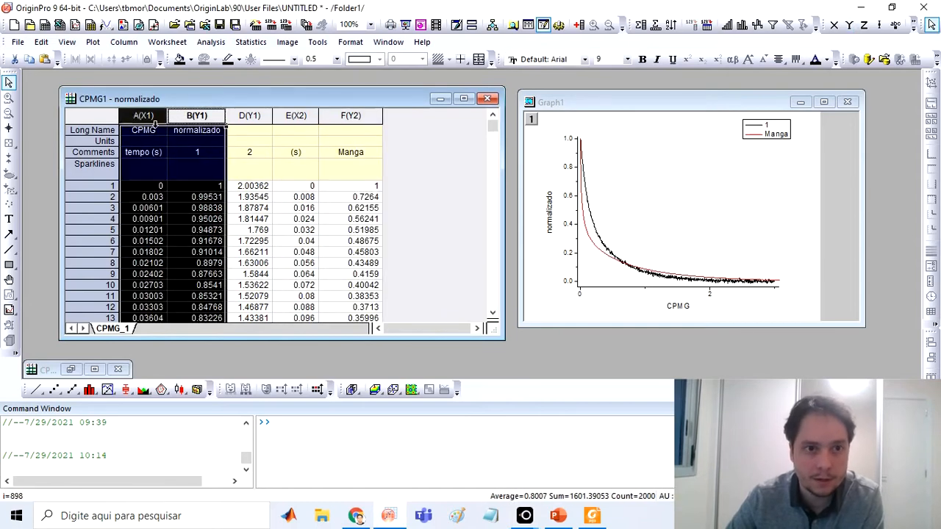
left_click(45, 27)
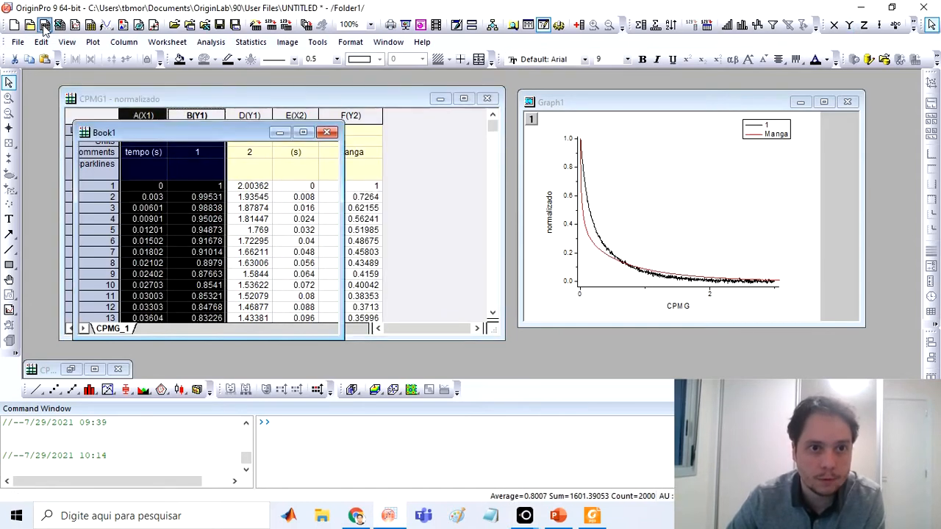
left_click_drag(237, 138, 267, 123)
key("ctrl+v")
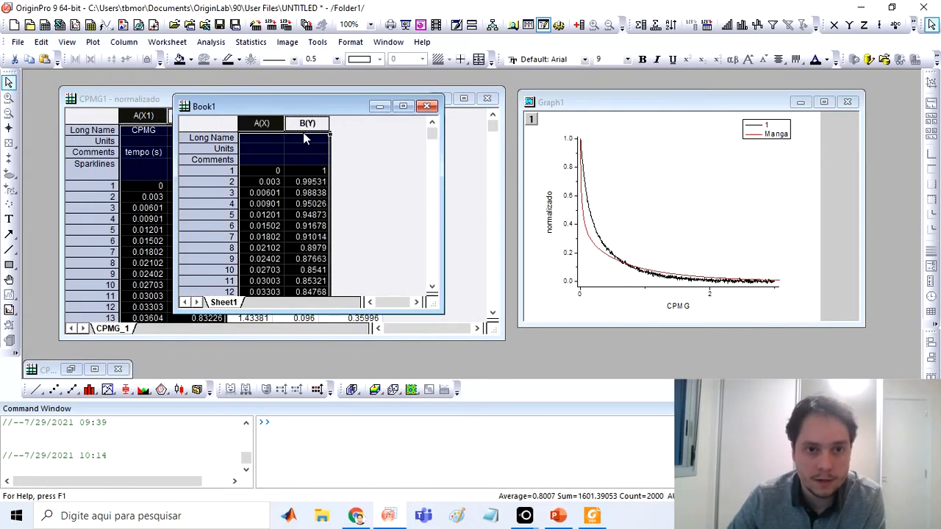
- Plot column B of Book1 as a line graph and place the new graph over Graph1
left_click(312, 125)
right_click(312, 125)
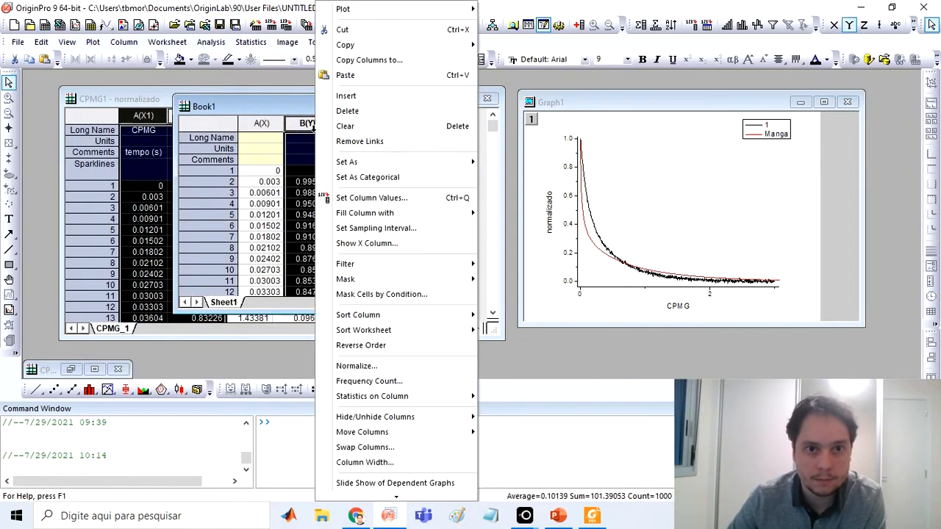
mouse_move(430, 10)
mouse_move(607, 11)
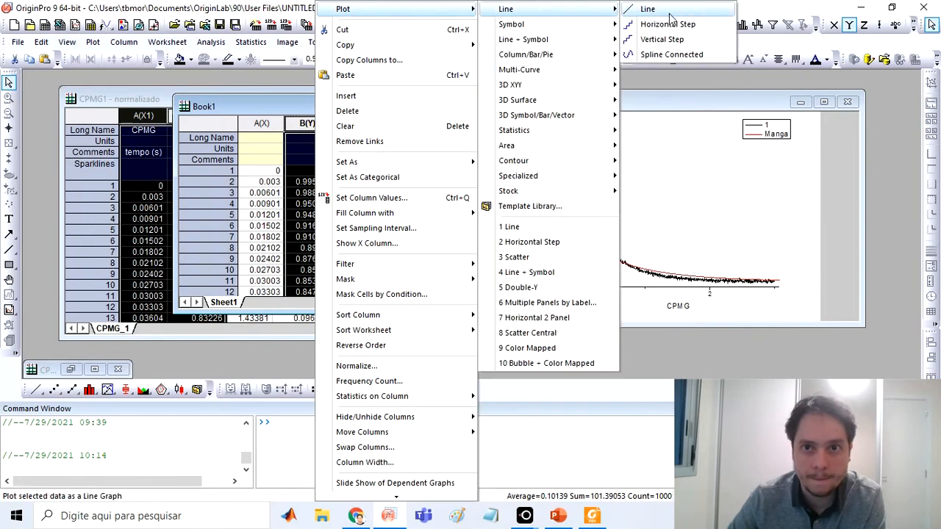
left_click(707, 9)
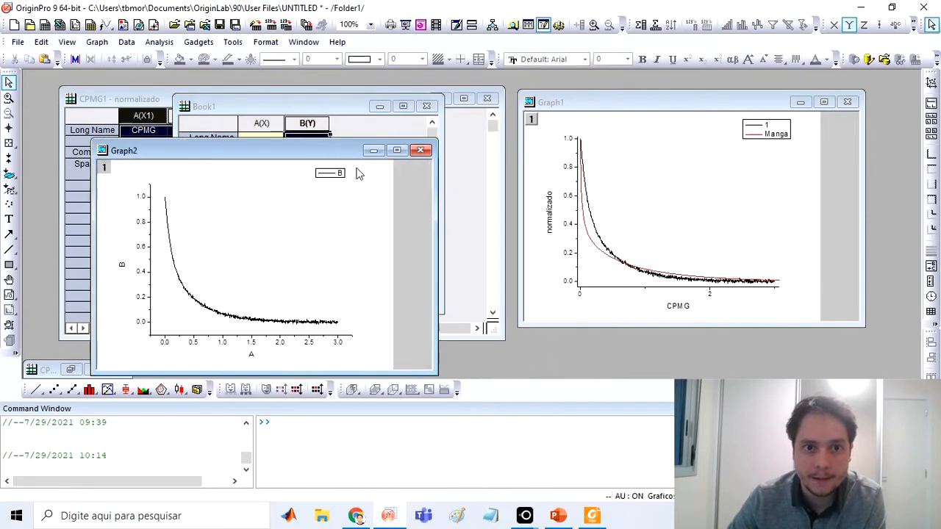
mouse_move(353, 151)
left_mouse_down()
mouse_move(593, 146)
mouse_move(763, 107)
left_mouse_up()
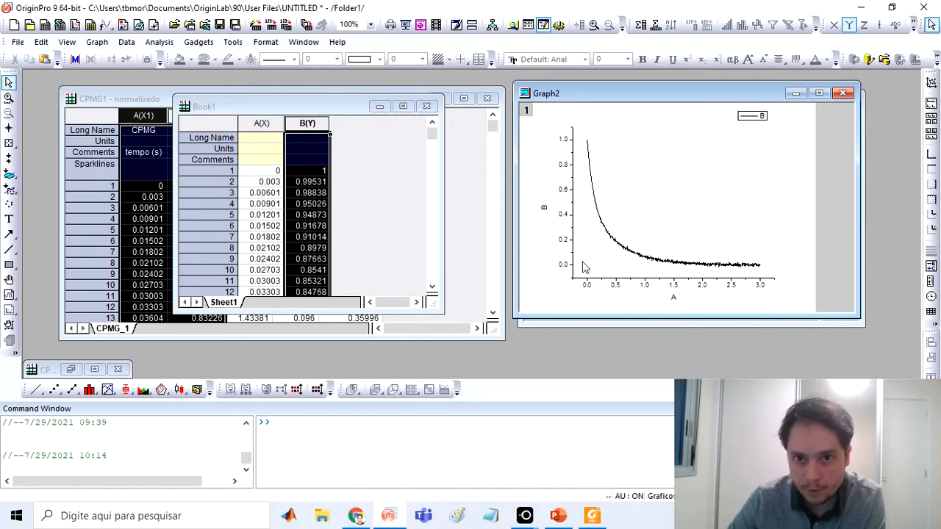
- Set the values of column B in Book1 with the formula col(B)+0.3332
left_click(324, 132)
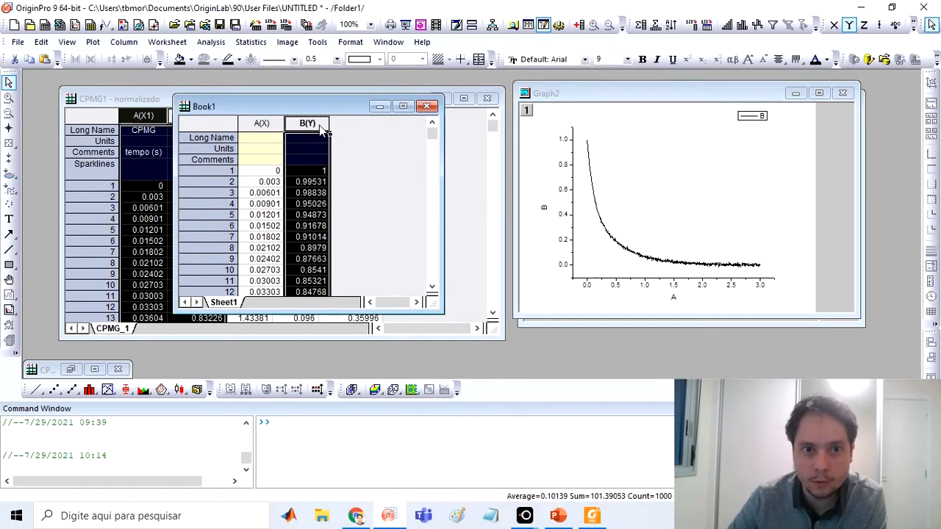
right_click(321, 130)
left_click(358, 205)
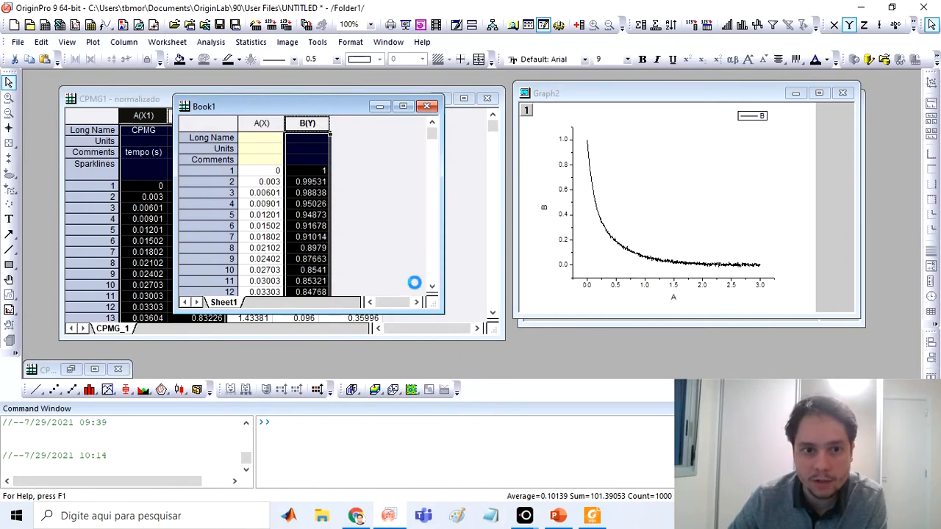
left_click_drag(592, 156, 588, 178)
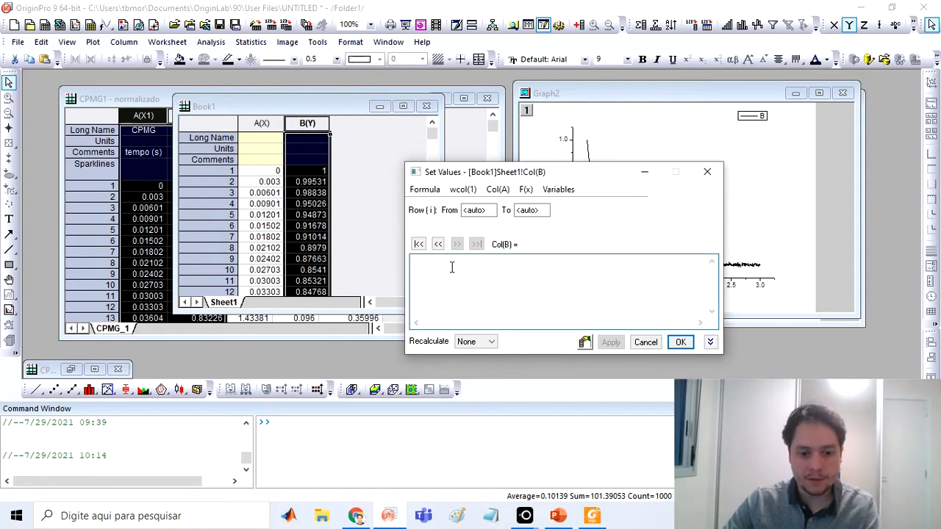
type("col(")
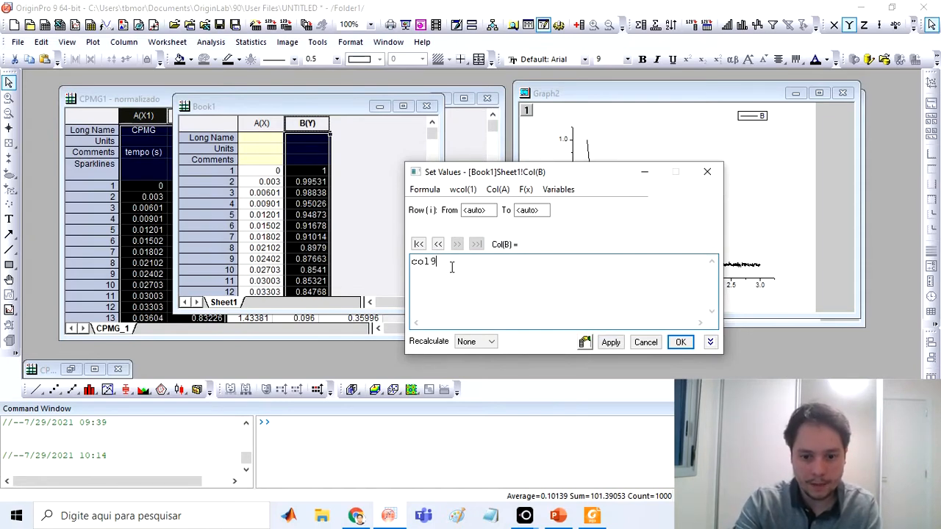
type("B)")
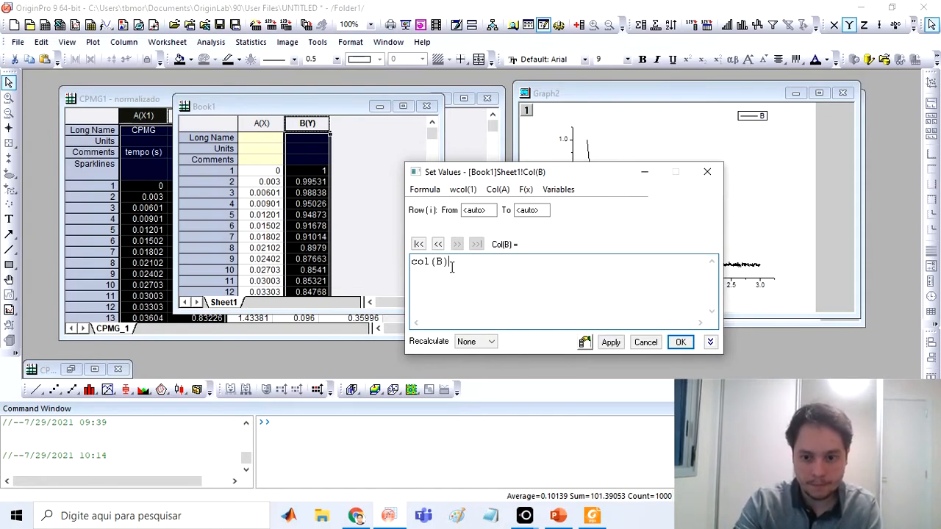
type("+0.3332")
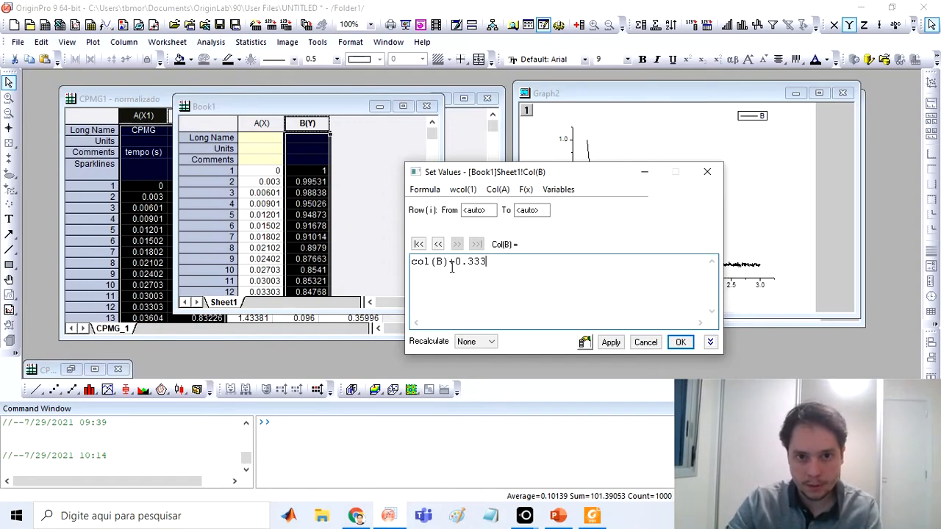
left_click(681, 342)
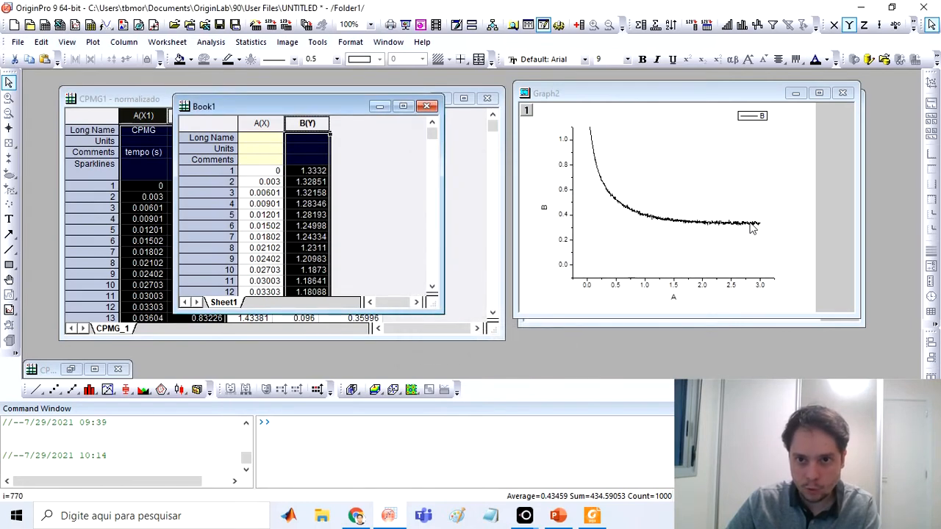
- Rescale Graph2 to the shifted curve and set its vertical axis to start from 0
left_click(722, 184)
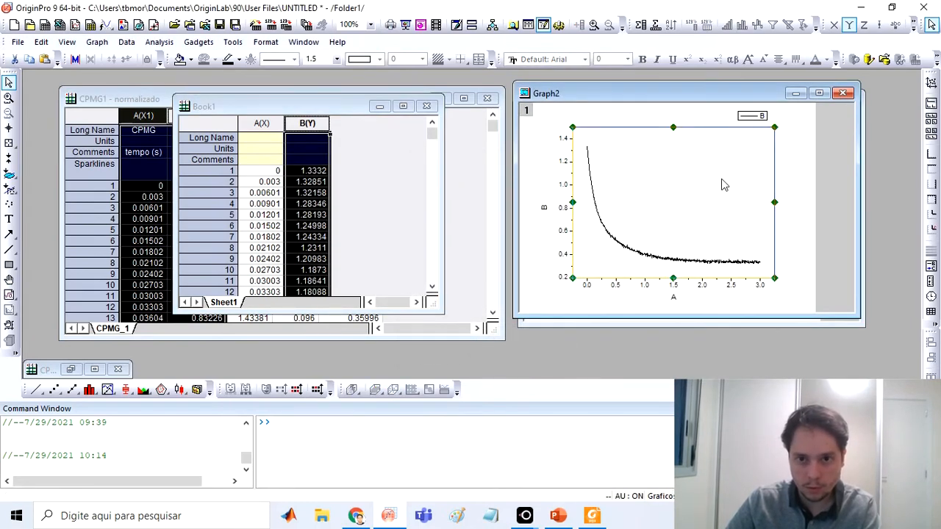
left_click(785, 249)
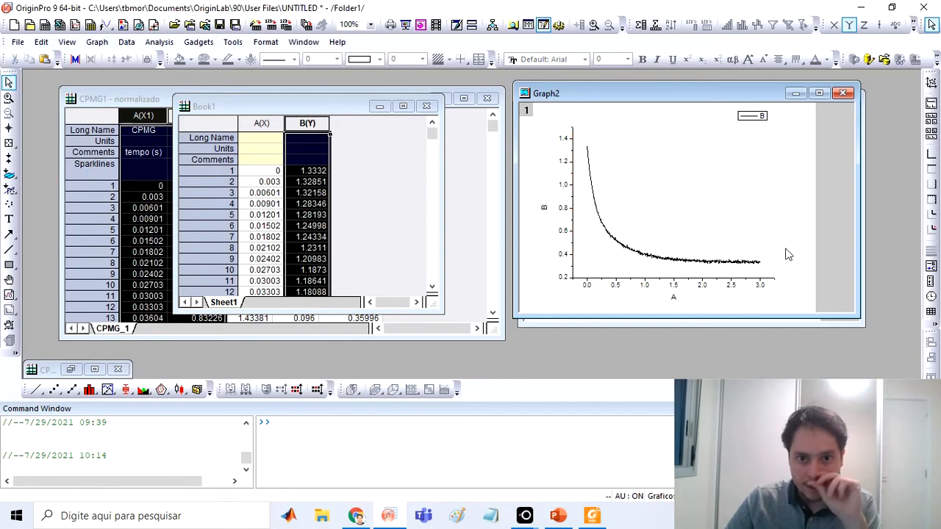
double_click(573, 244)
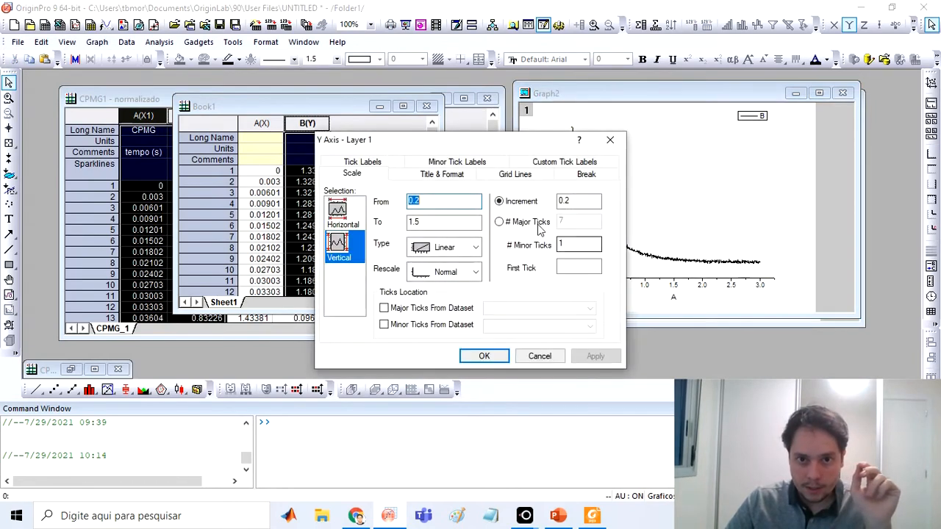
type("0")
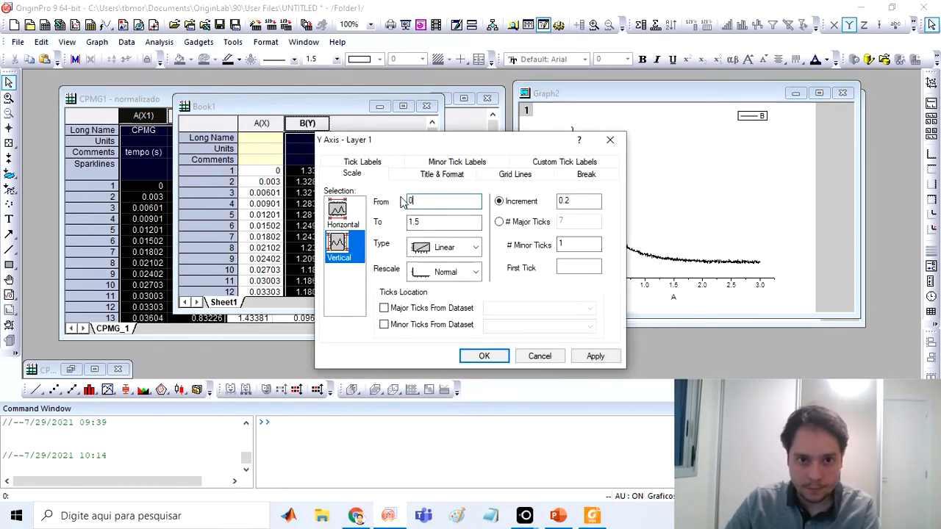
left_click(594, 355)
left_click(484, 356)
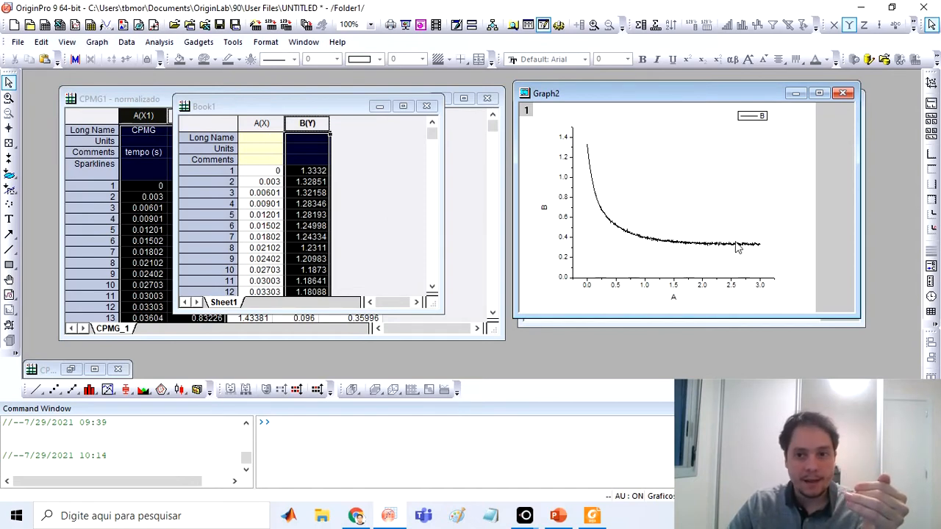
- Zoom in on the flat tail of the decay curve near A = 3.0 to examine its baseline level
left_click(9, 97)
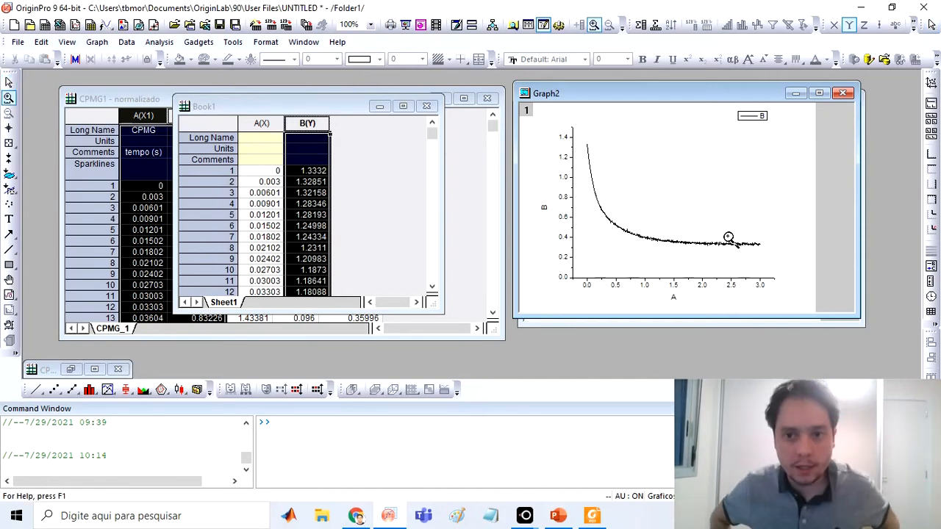
mouse_move(316, 125)
left_mouse_down()
mouse_move(272, 127)
mouse_move(299, 127)
left_mouse_up()
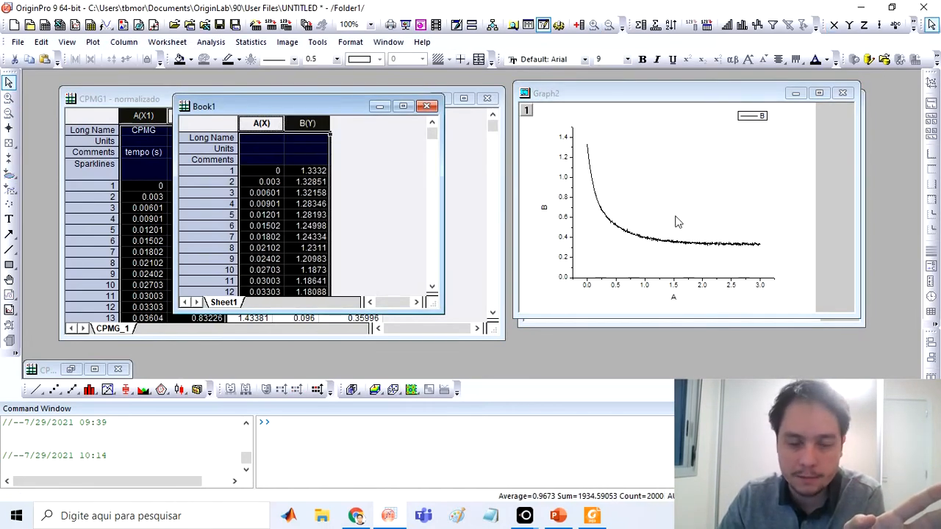
left_click(744, 243)
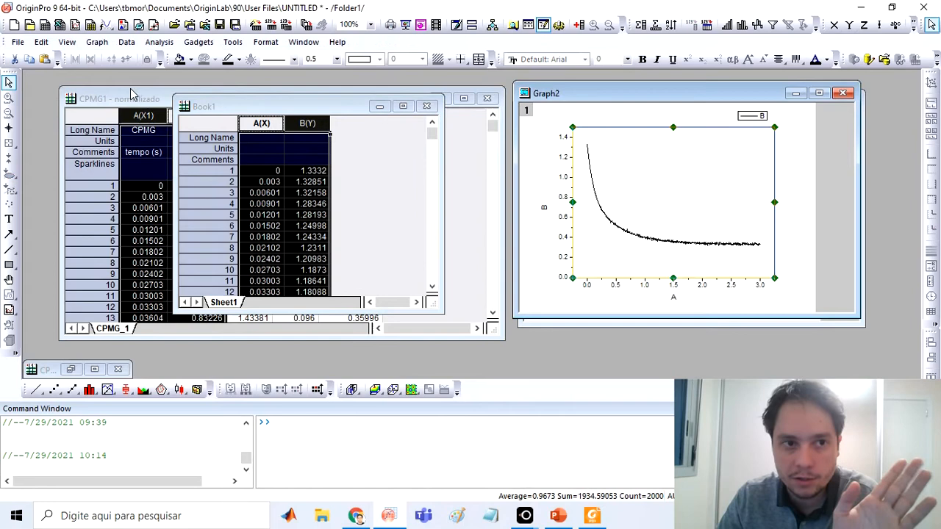
left_click(8, 98)
left_click_drag(735, 243, 772, 255)
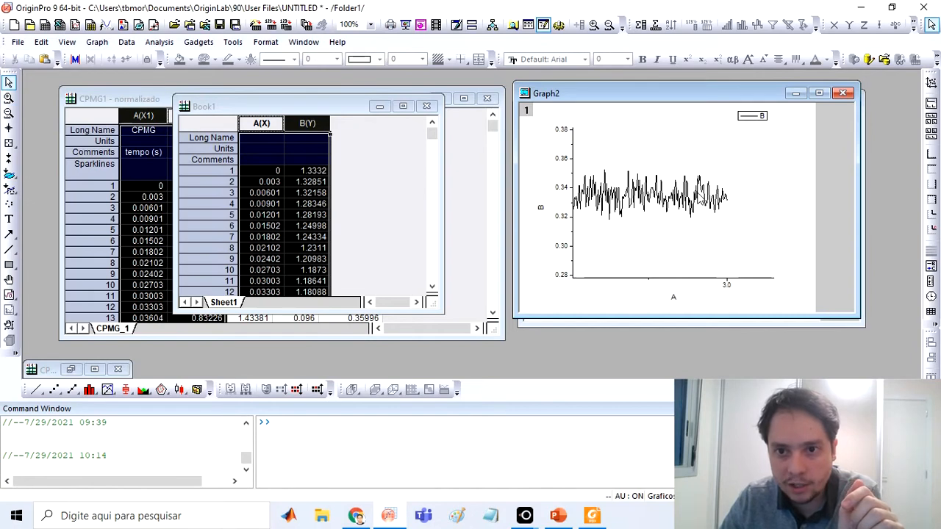
left_click(9, 97)
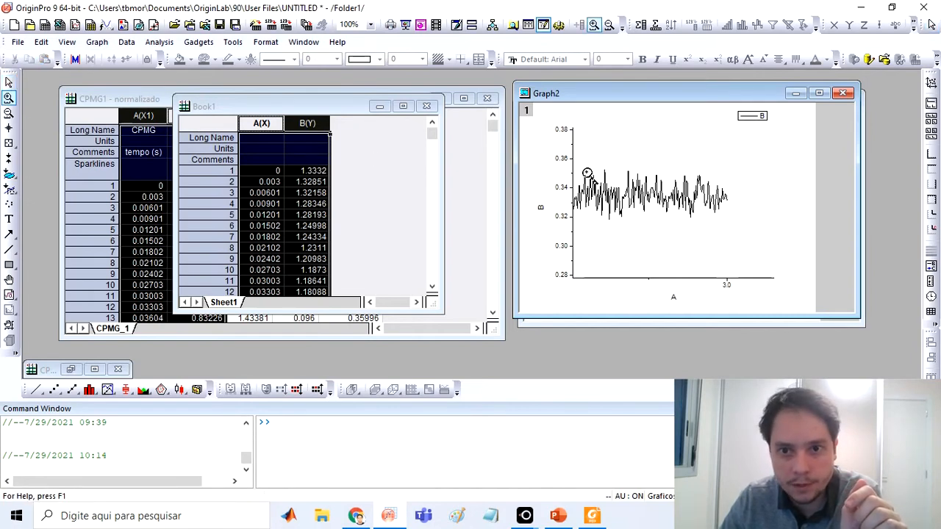
left_click_drag(587, 169, 730, 223)
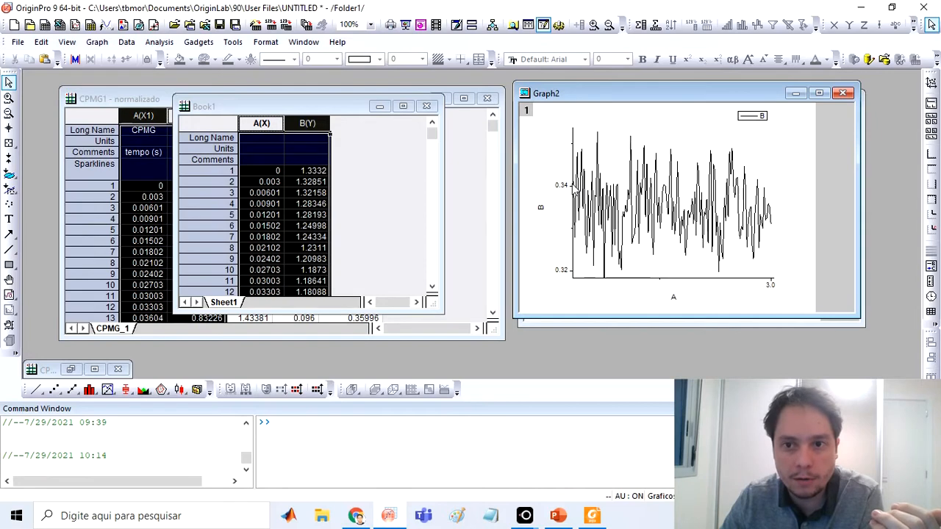
- Set the vertical axis increment of Graph2 to 0.001, and rescale the graph to show the full curve
double_click(573, 184)
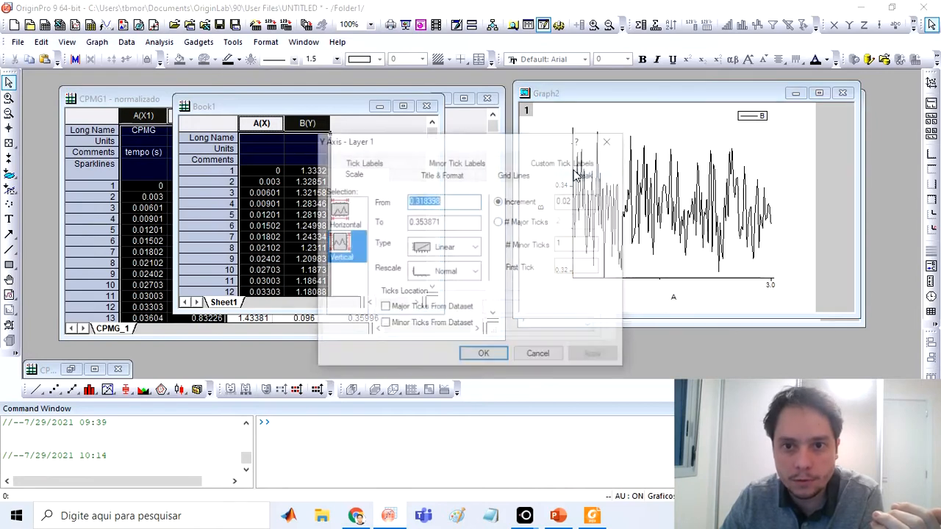
left_click_drag(584, 200, 570, 202)
type("01")
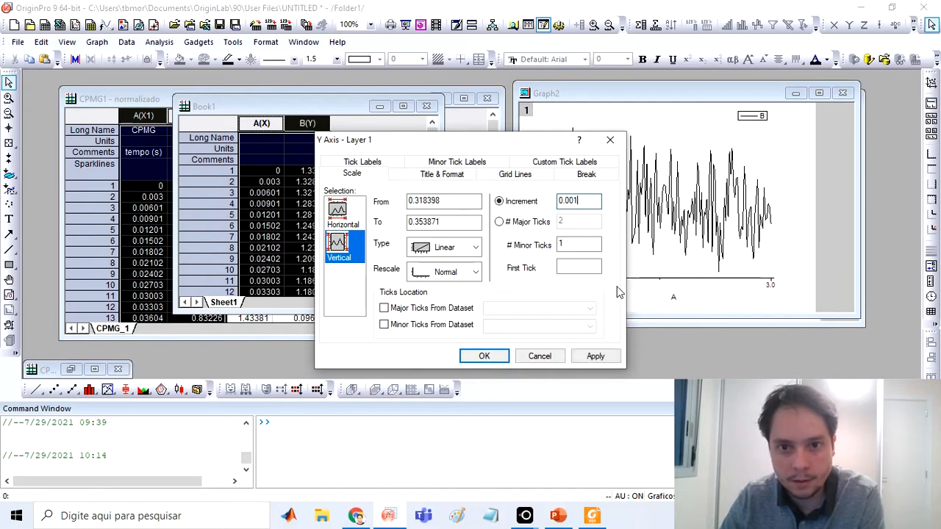
left_click(595, 355)
left_click_drag(539, 141, 440, 120)
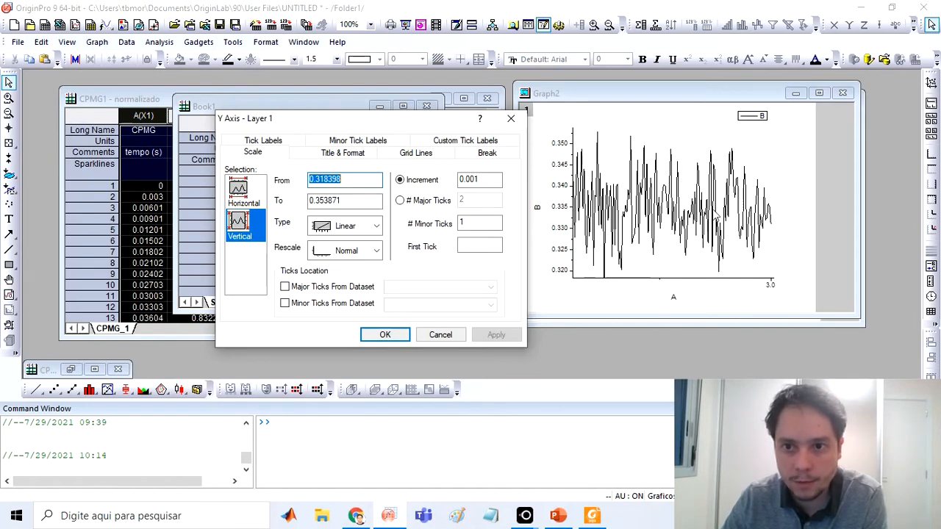
left_click(385, 336)
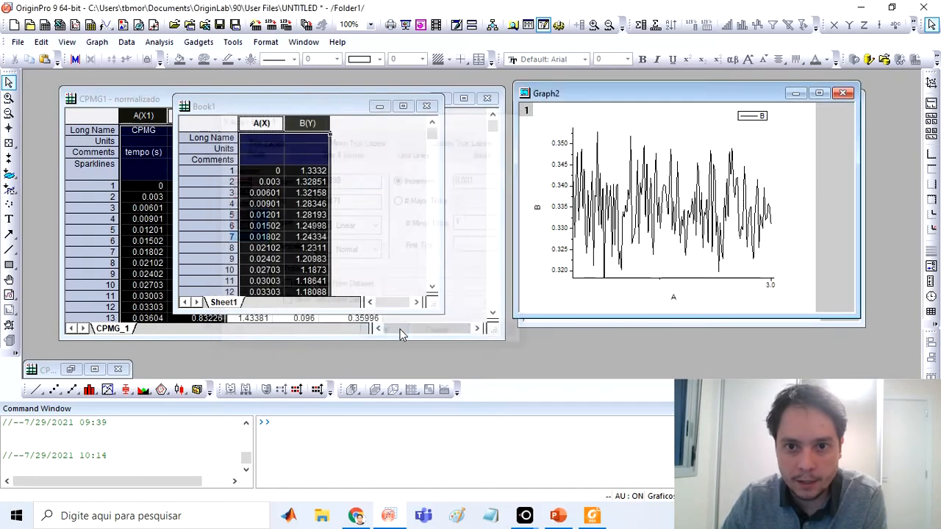
left_click(622, 158)
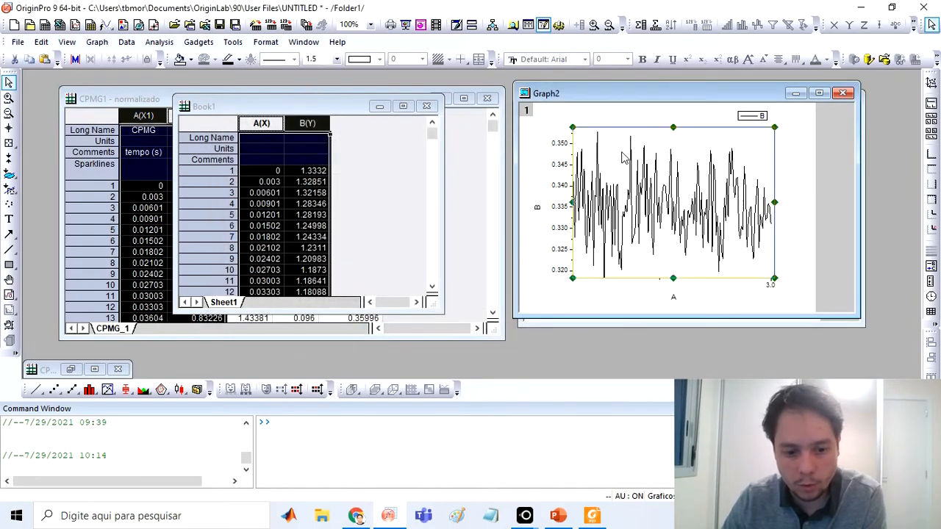
key("ctrl+r")
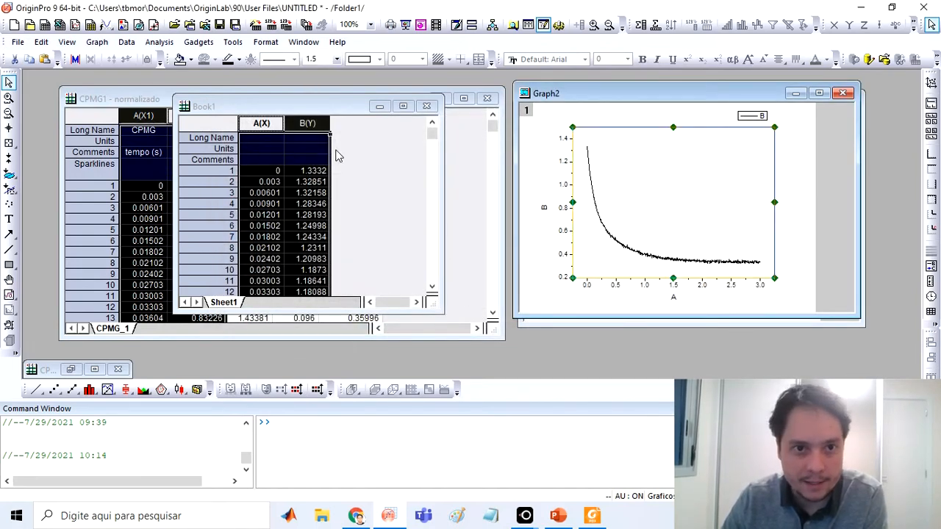
- Set the values of column B in Book1 with the formula col(B)-0.335
left_click(337, 155)
left_click(314, 127)
right_click(314, 126)
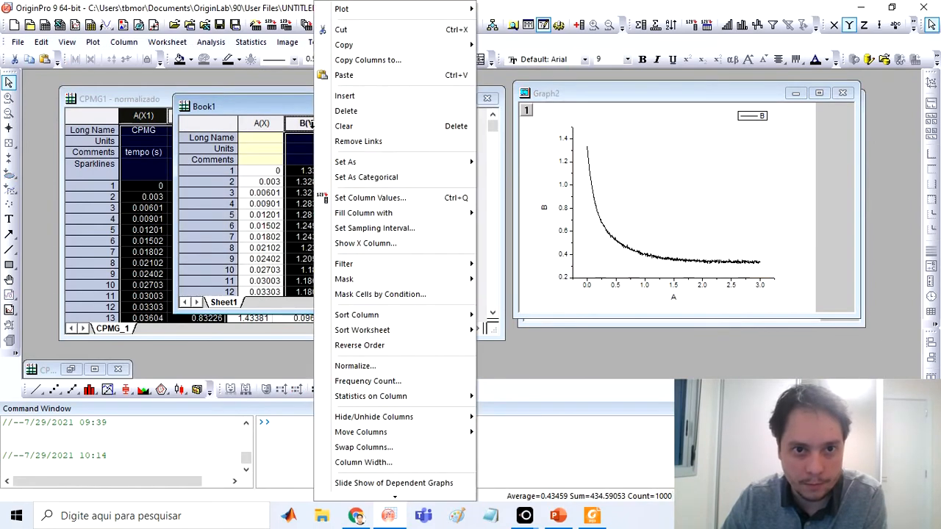
left_click(353, 200)
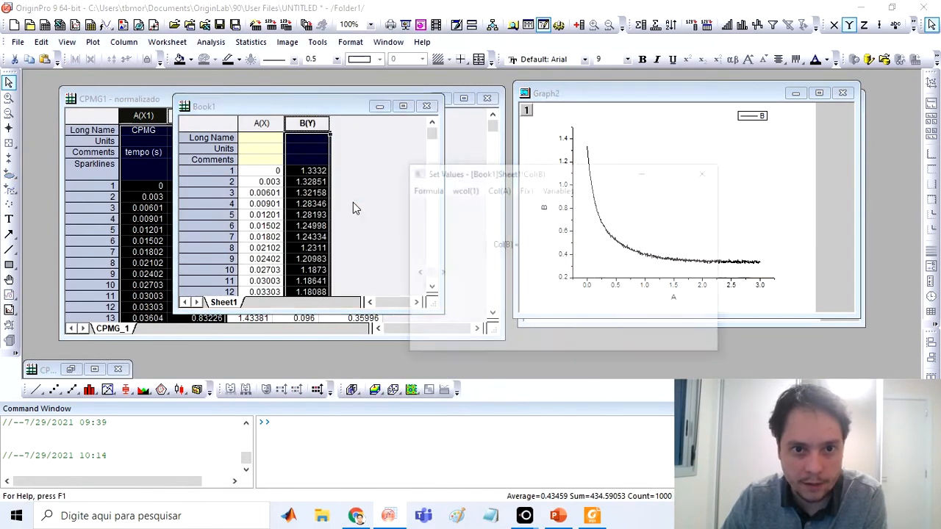
left_click_drag(505, 263, 447, 263)
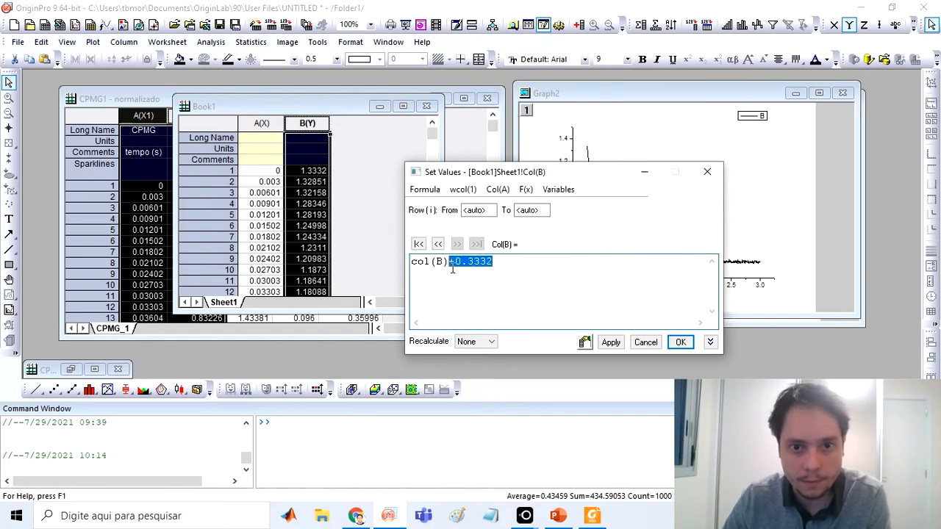
key("BackSpace")
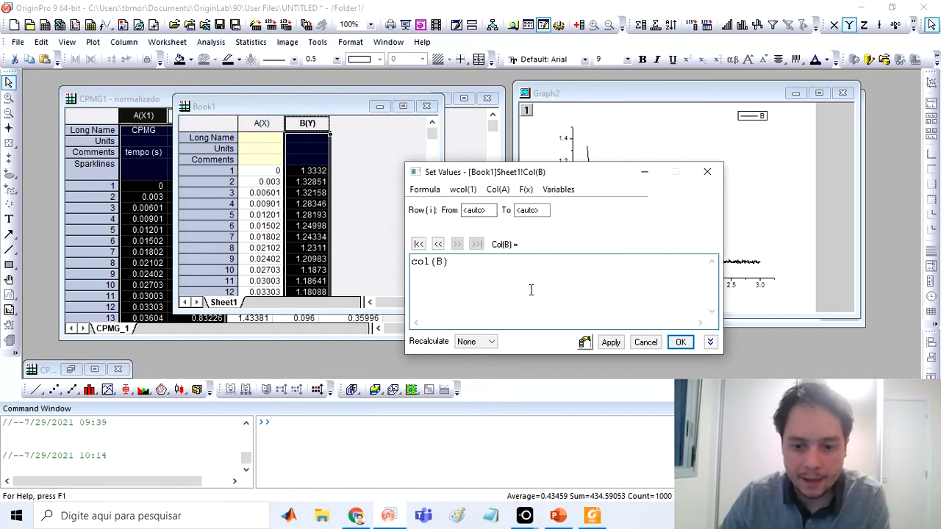
type("-0.")
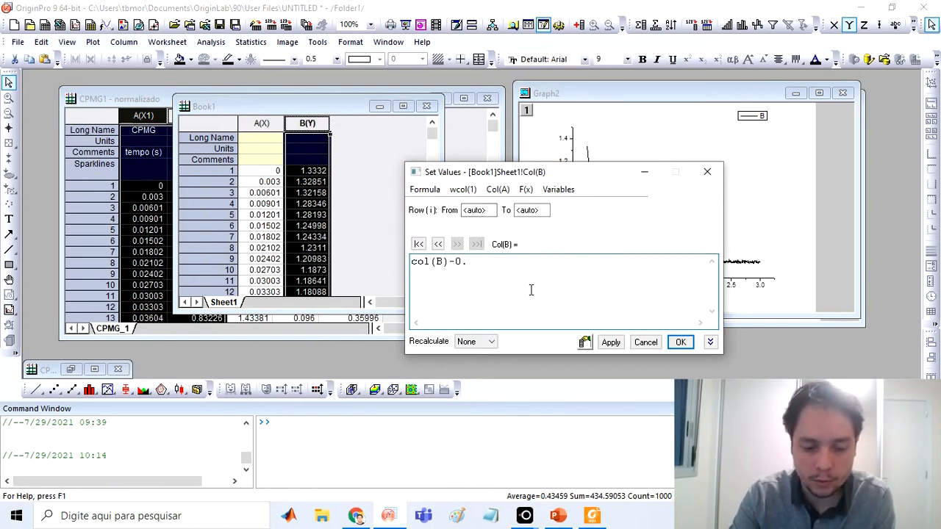
type("335")
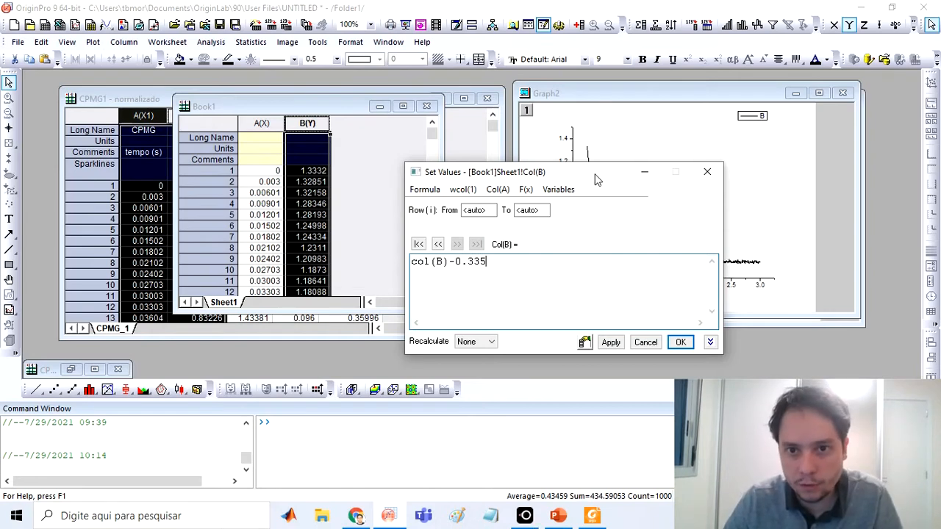
left_click_drag(557, 76, 940, 118)
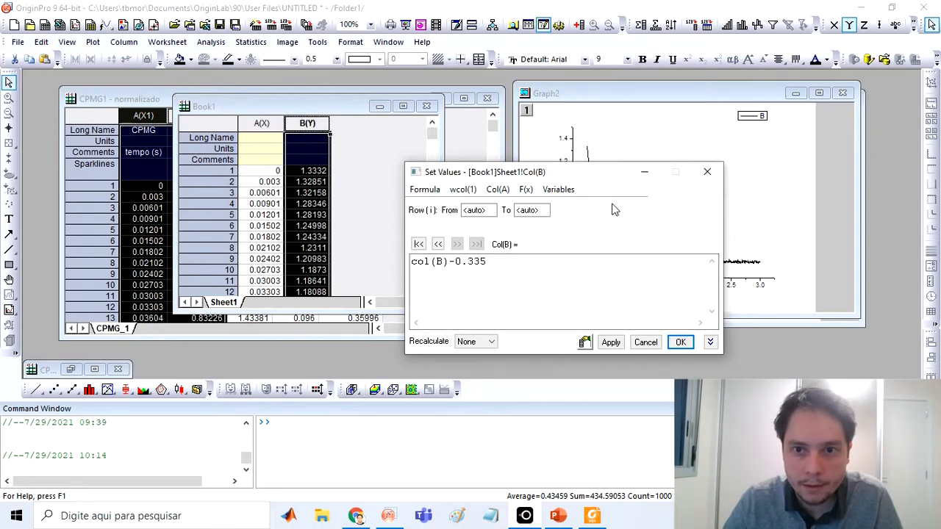
left_click_drag(607, 175, 402, 143)
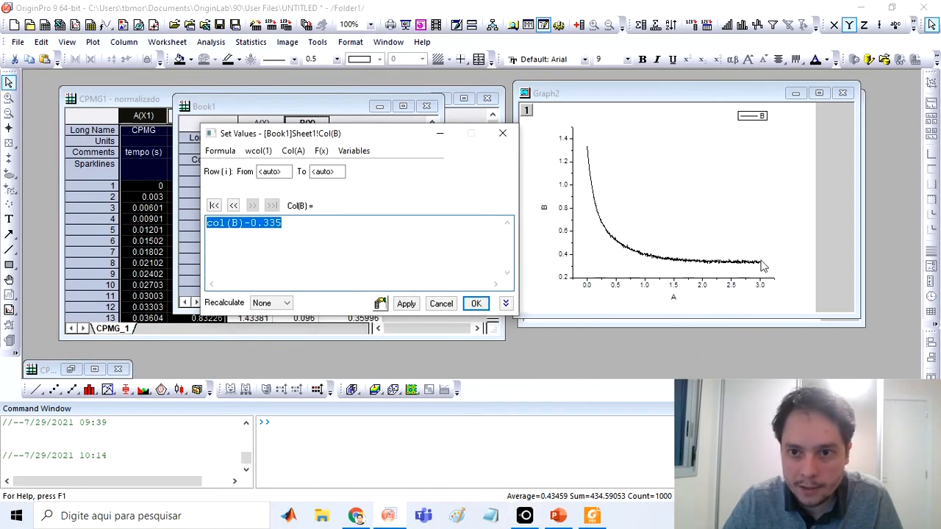
left_click(476, 303)
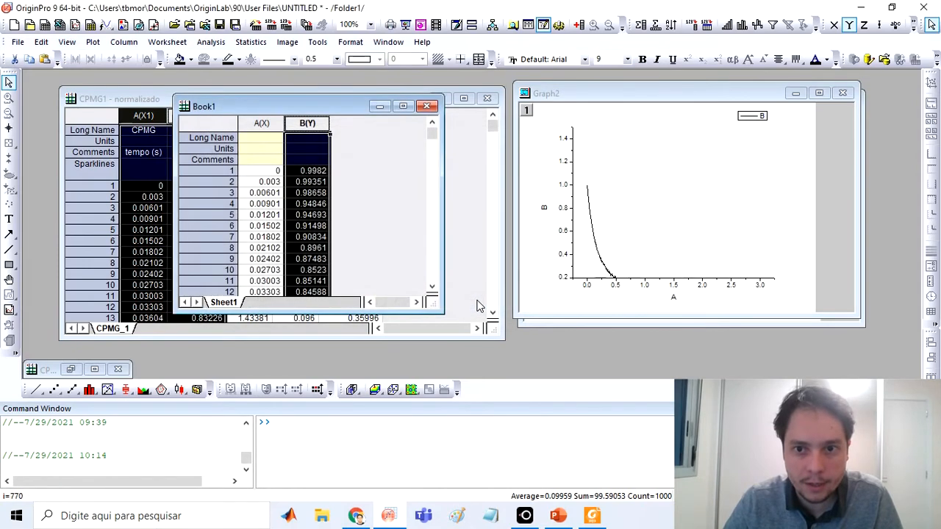
- Set the vertical axis of Graph2 to start from 0
double_click(575, 279)
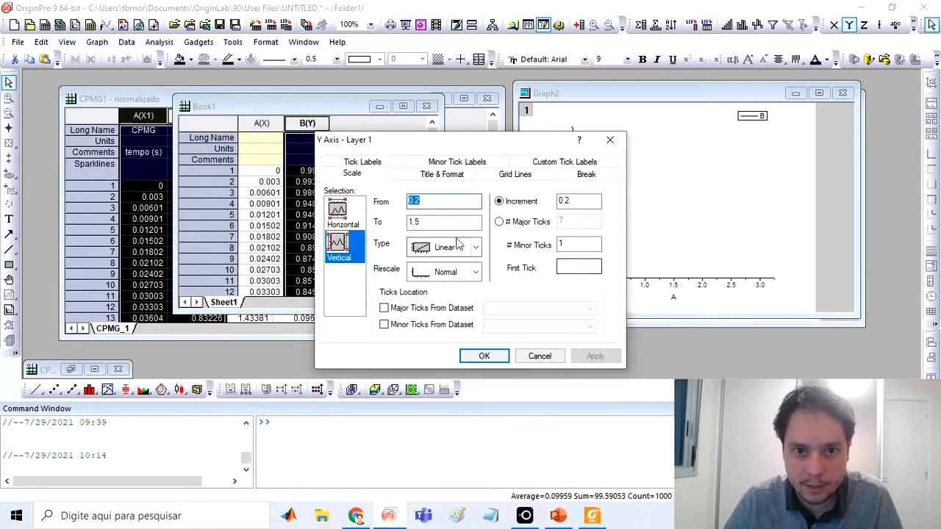
type("0")
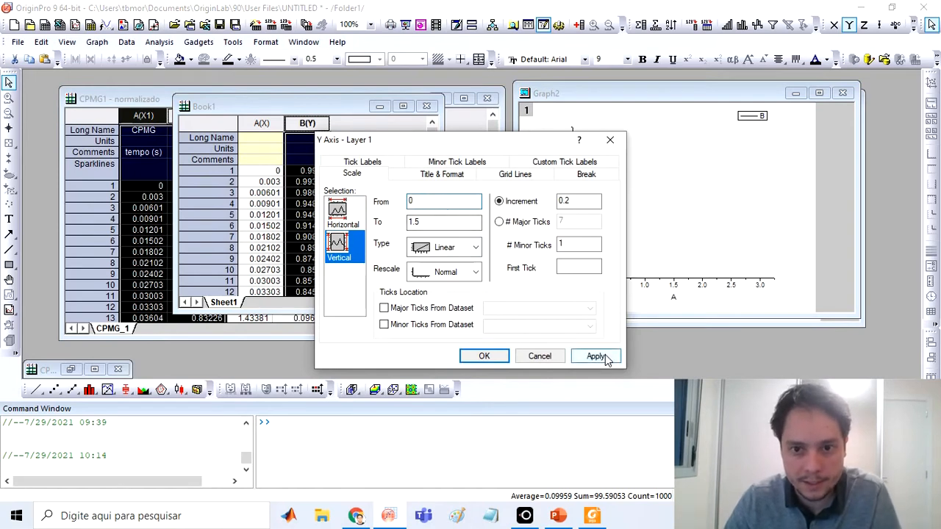
left_click(596, 356)
left_click(522, 356)
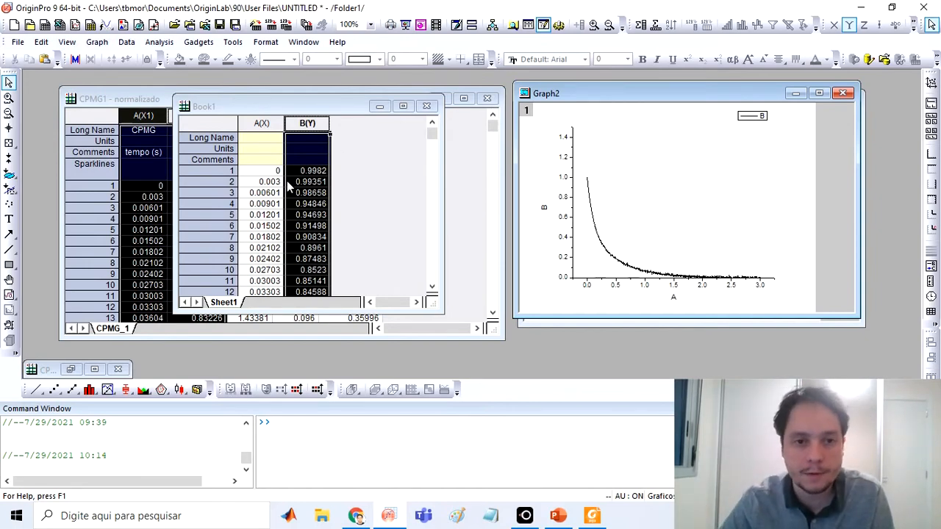
- Set the values of column B in Book1 with the formula col(B)+0.12, and clear the column selection
left_click(426, 106)
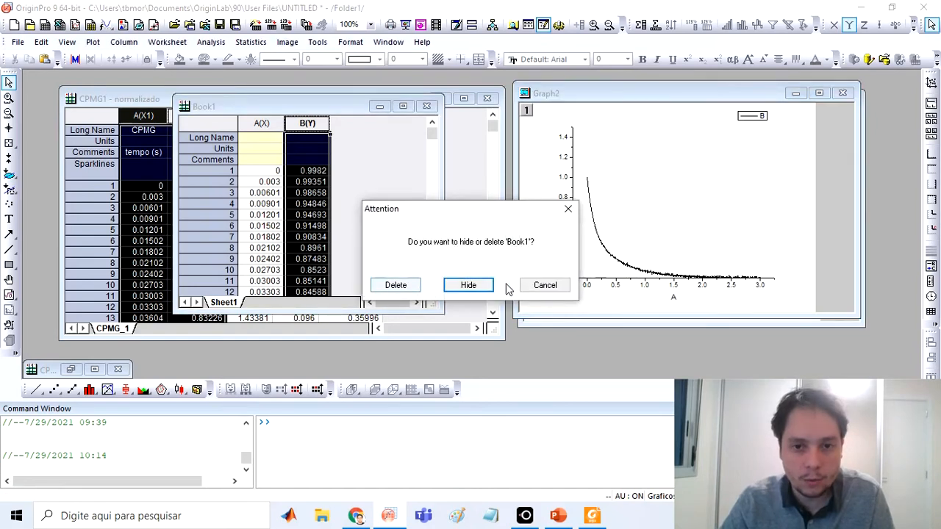
left_click(543, 286)
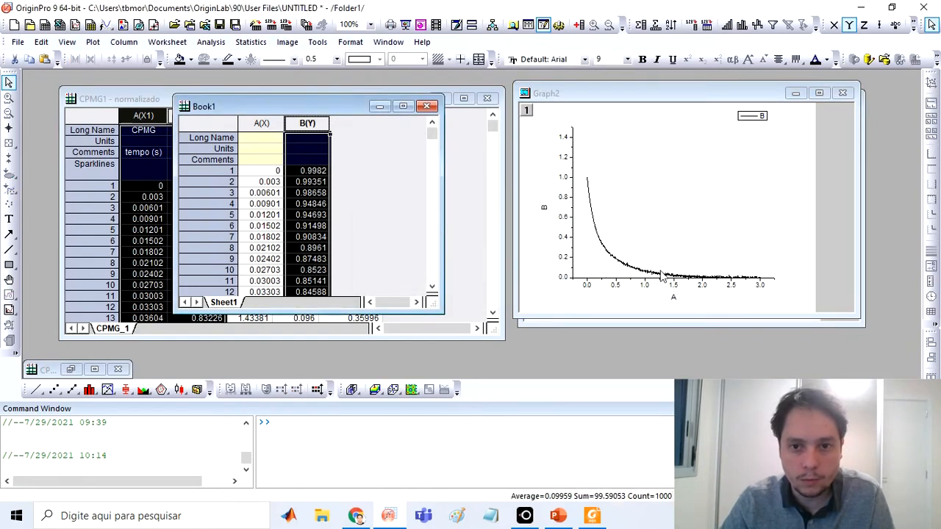
right_click(316, 125)
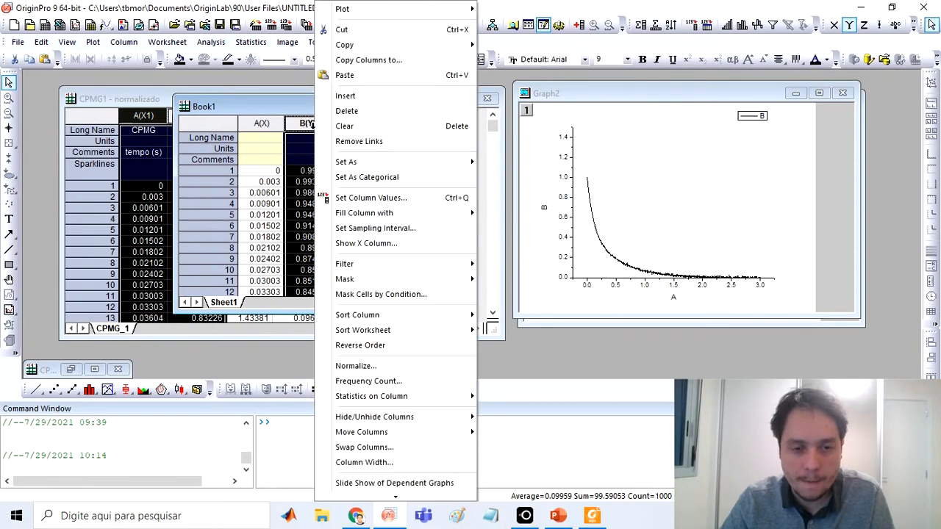
left_click(361, 198)
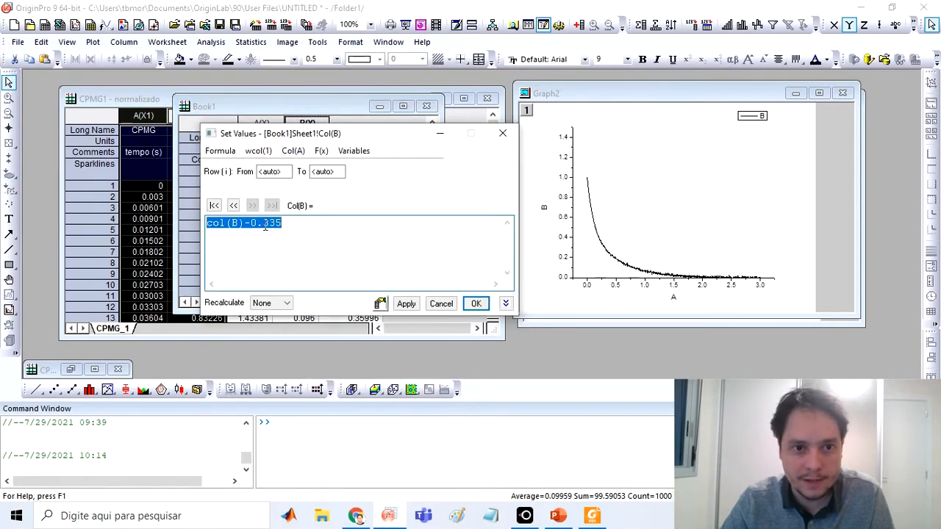
left_click(252, 222)
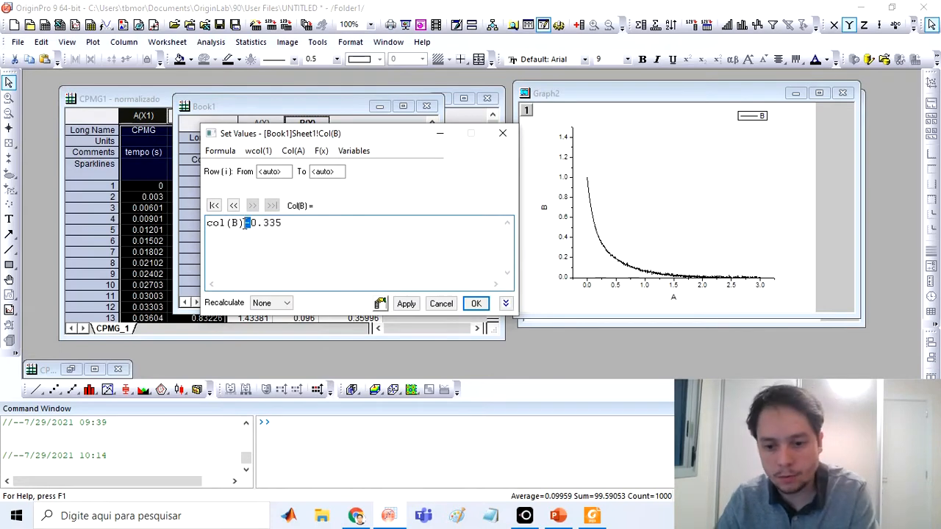
type("+")
left_click_drag(282, 223, 263, 222)
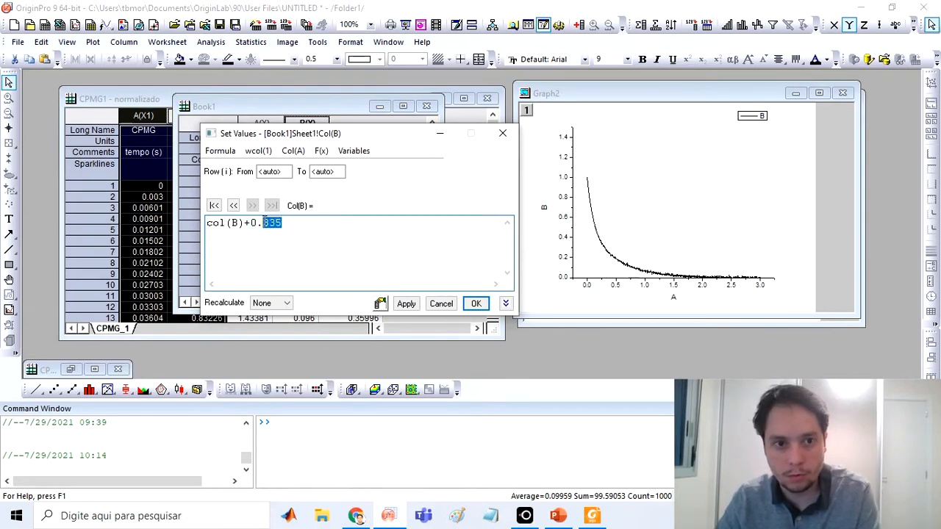
type("12")
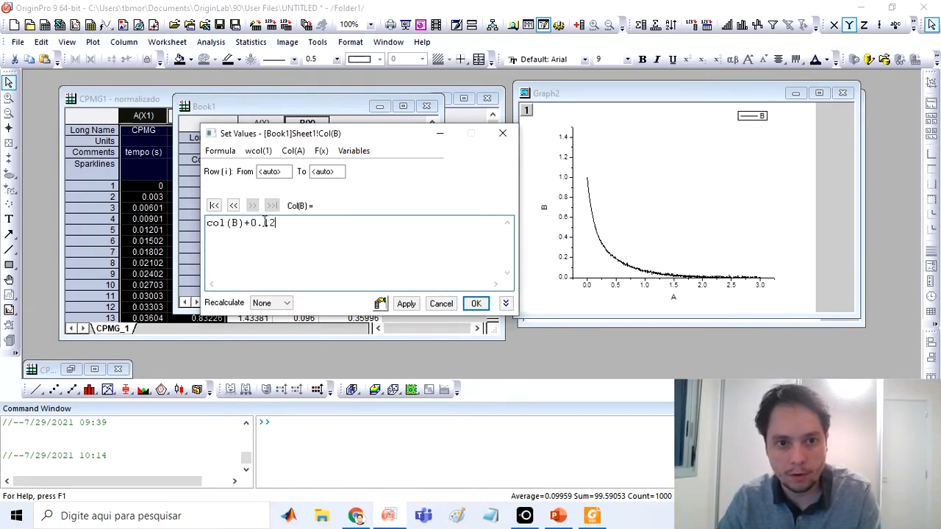
left_click(474, 303)
left_click(360, 176)
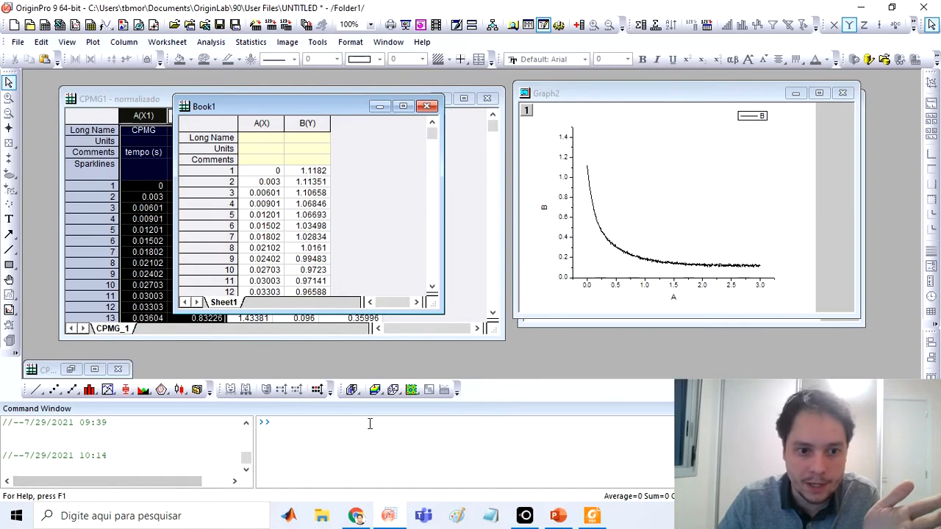
- Start the ilt script from the command window and choose the kernel type exp(-t/T)
left_click(290, 430)
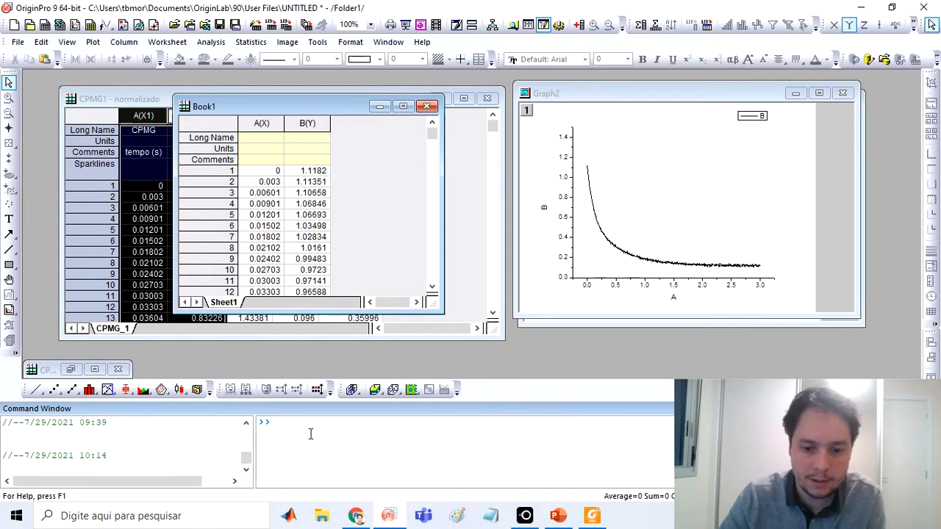
type("ilt")
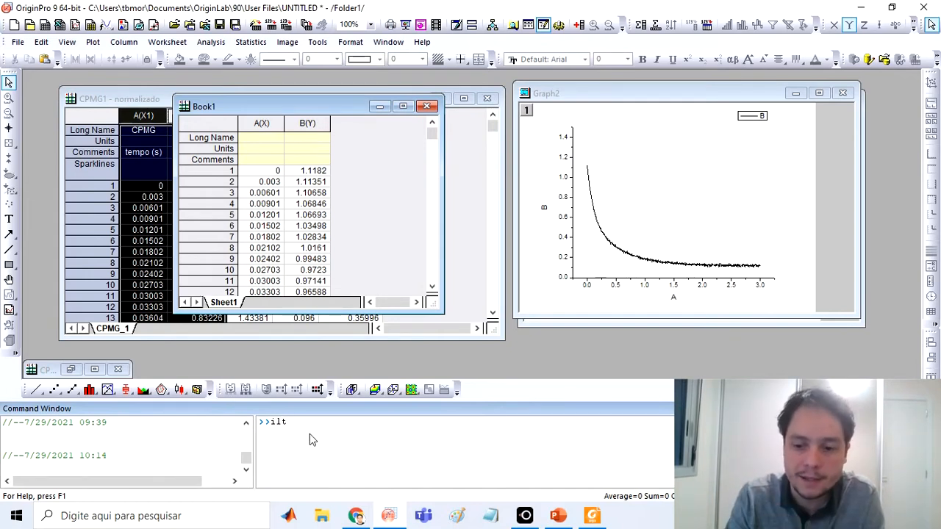
key("Return")
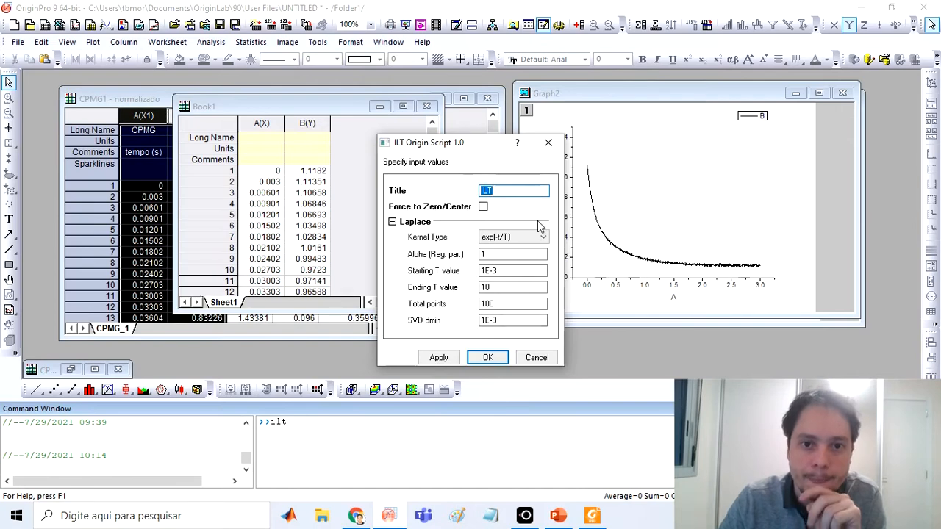
left_click(480, 241)
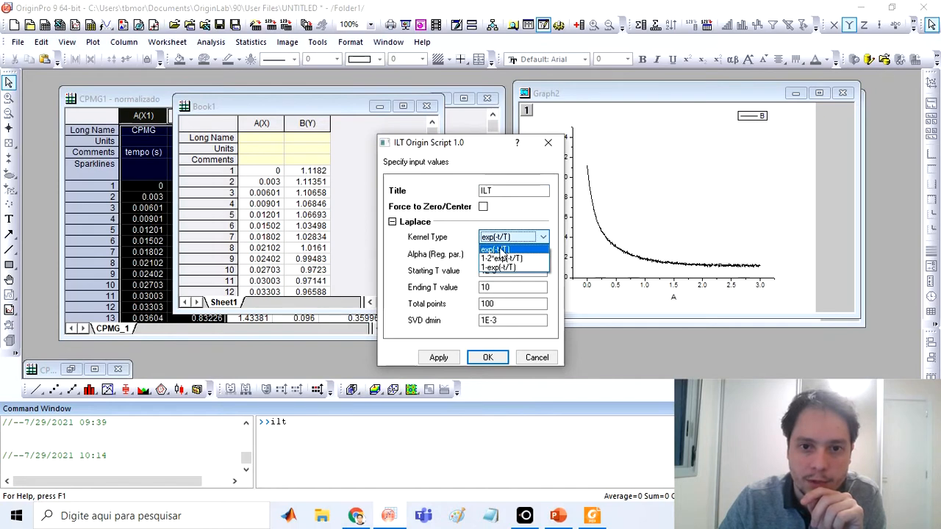
left_click(511, 245)
left_click(505, 243)
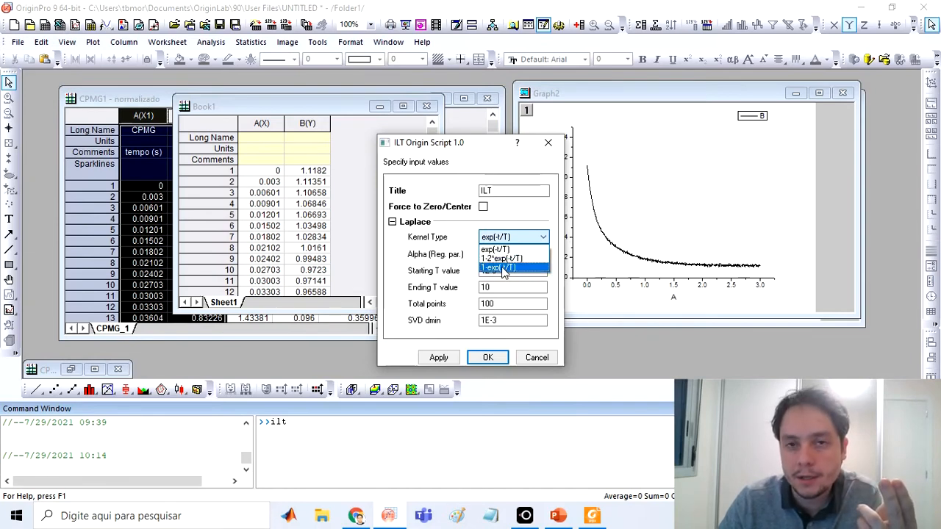
left_click(502, 251)
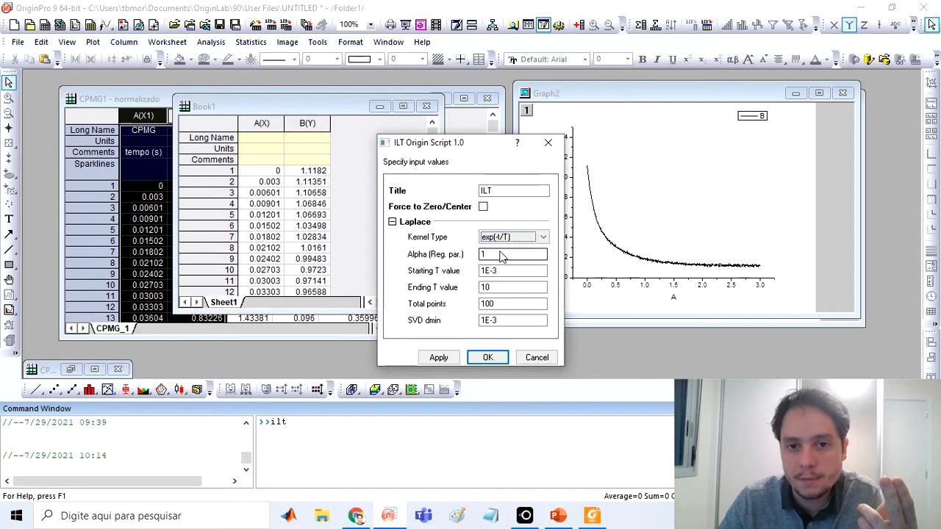
- Run the inverse Laplace transform with Alpha 1, starting T value 1E-3, ending T value 10 and 100 total points
double_click(483, 254)
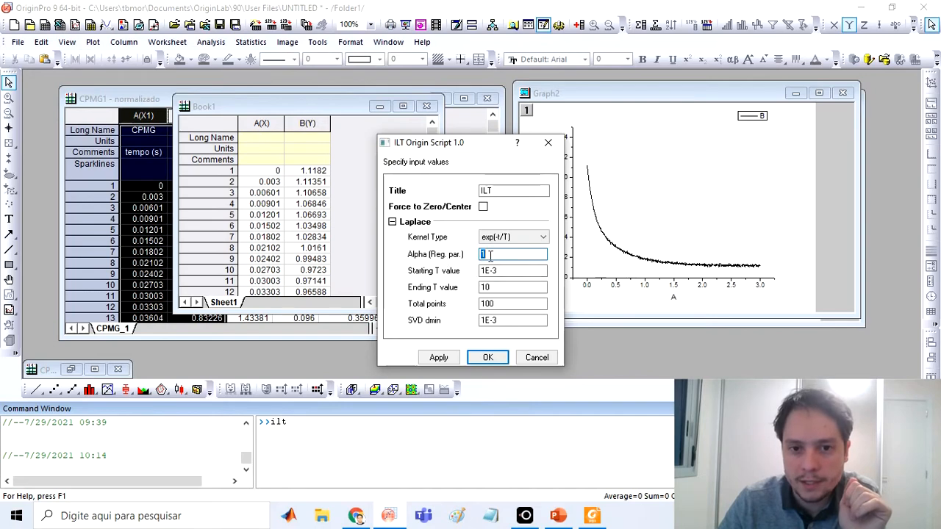
left_click(504, 271)
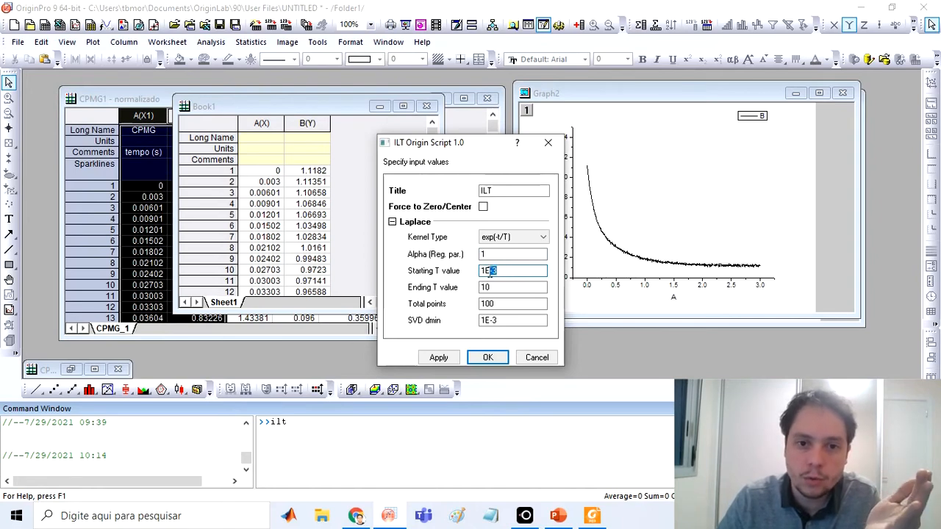
double_click(486, 287)
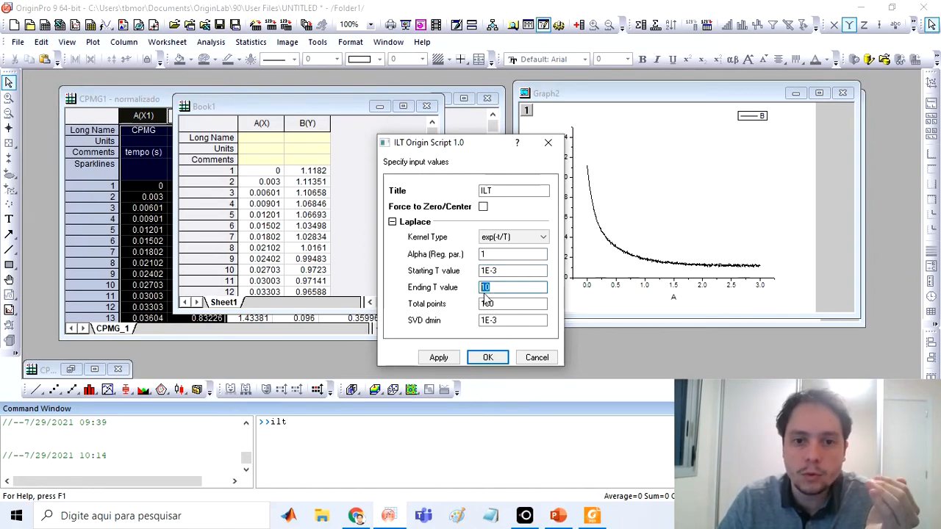
double_click(494, 305)
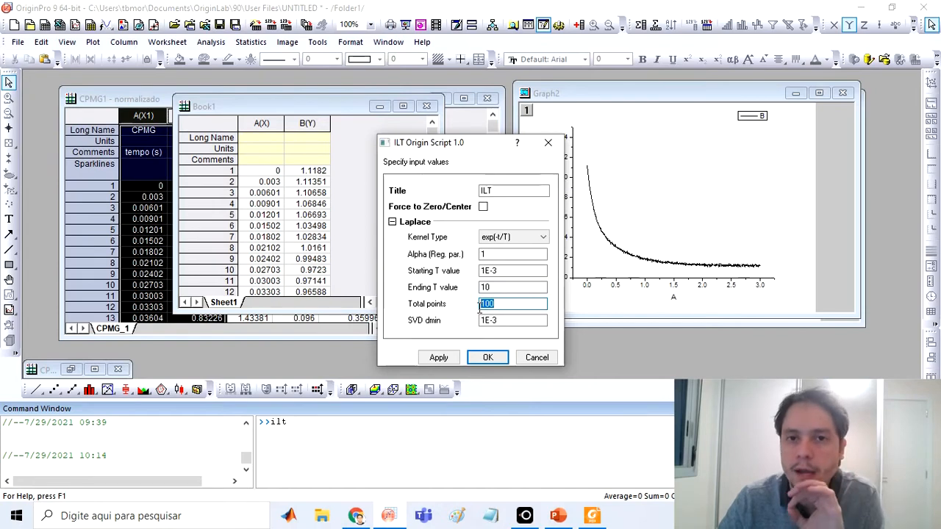
left_click(486, 358)
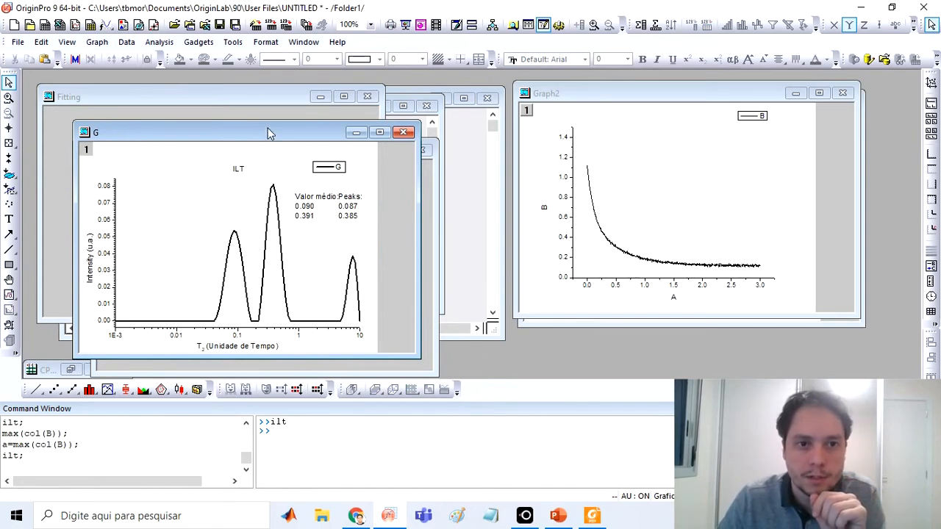
- Move the ILT graph G off the Fitting graph, and widen the Fitting window to show its residual plot
left_click_drag(283, 133, 716, 84)
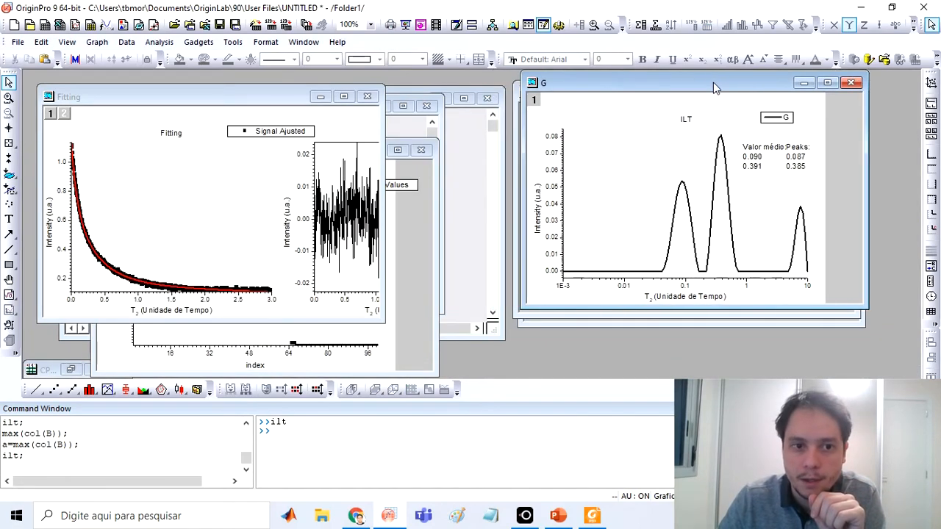
left_click_drag(383, 237, 501, 233)
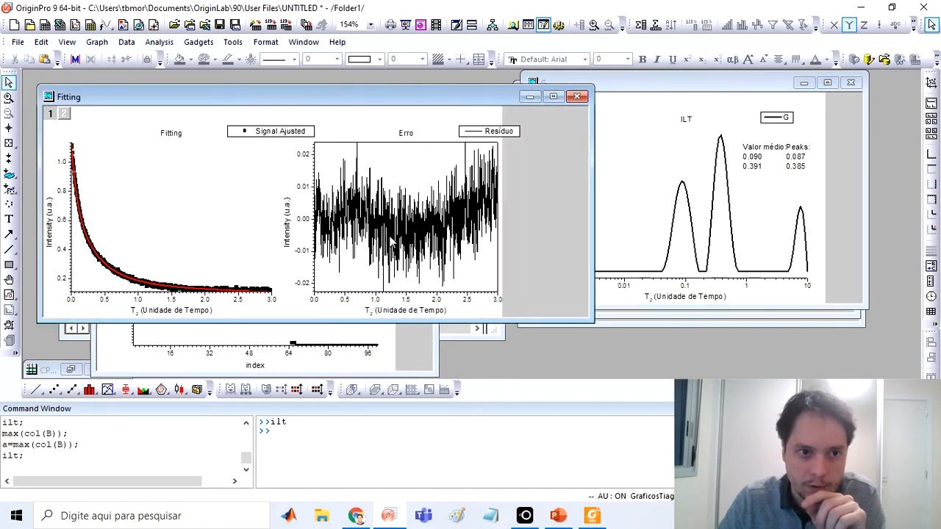
- Delete the Fitting graph
left_click(576, 97)
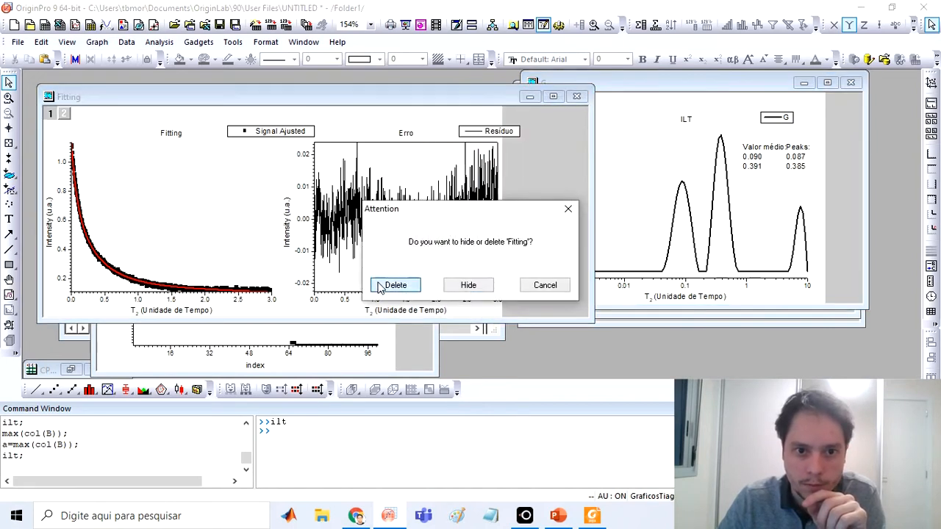
left_click(379, 288)
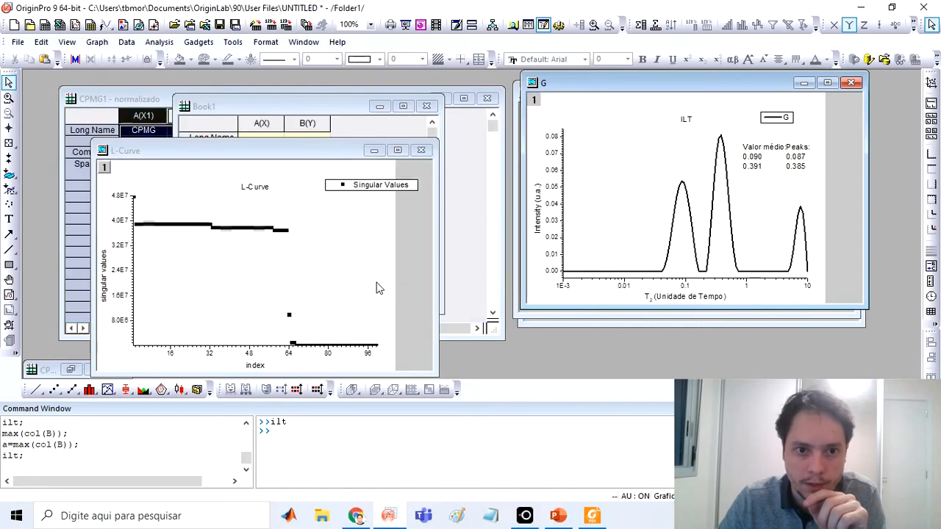
- Delete the L-Curve graph, and move the Processed1 and Book1 windows apart so both sheets can be seen
left_click(421, 151)
left_click(403, 286)
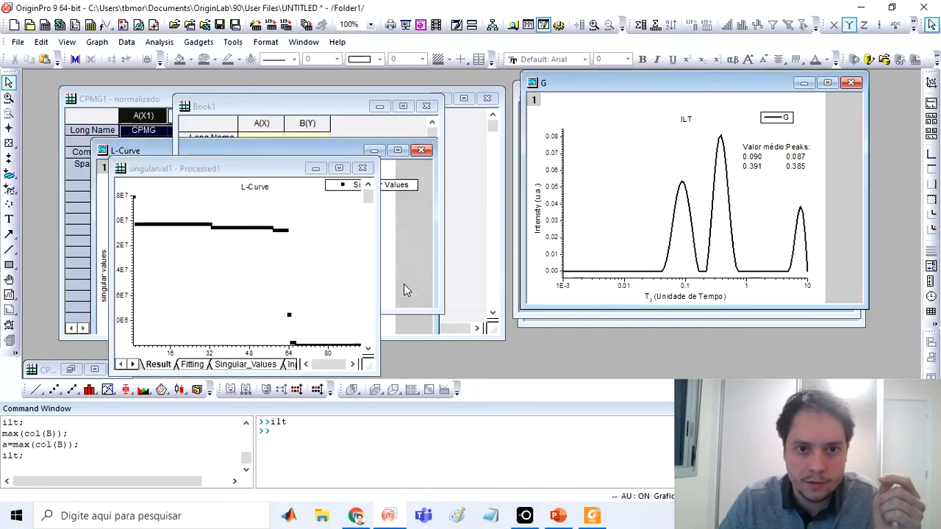
left_click_drag(214, 188, 253, 190)
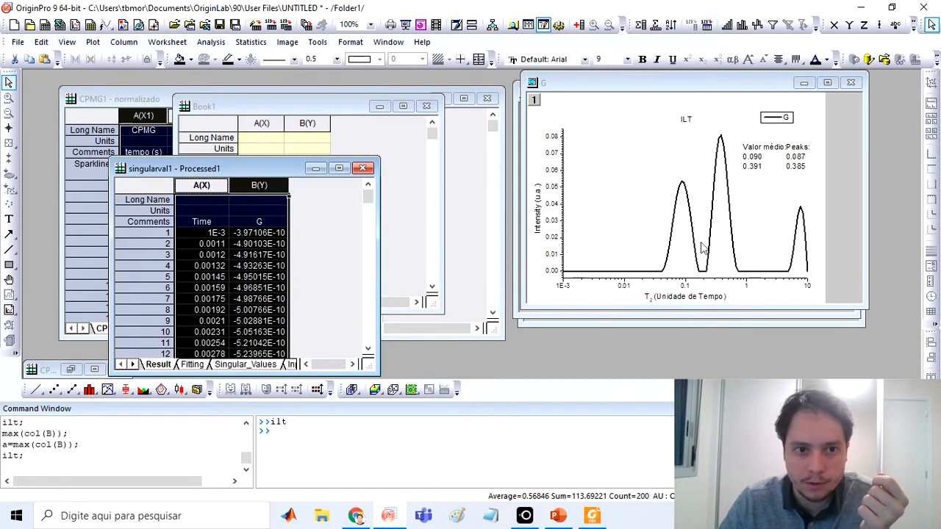
left_click_drag(281, 169, 226, 159)
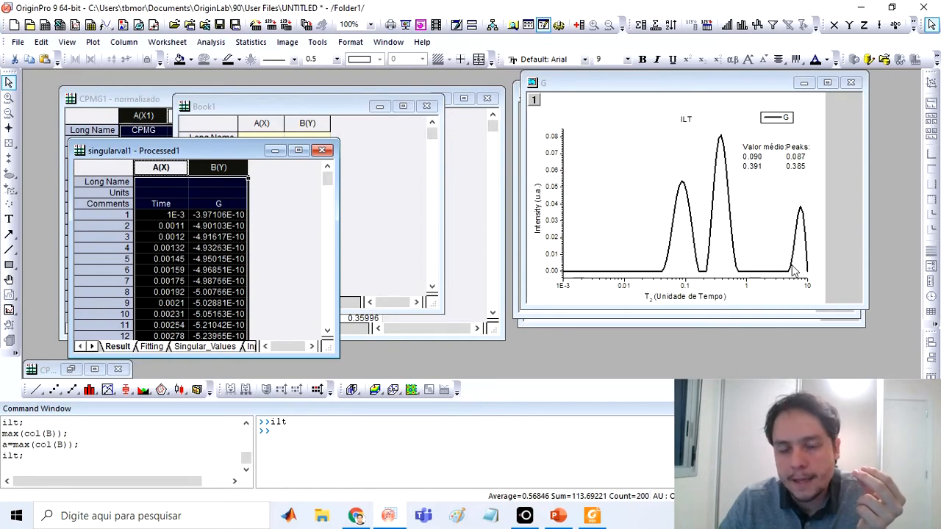
left_click_drag(366, 110, 480, 105)
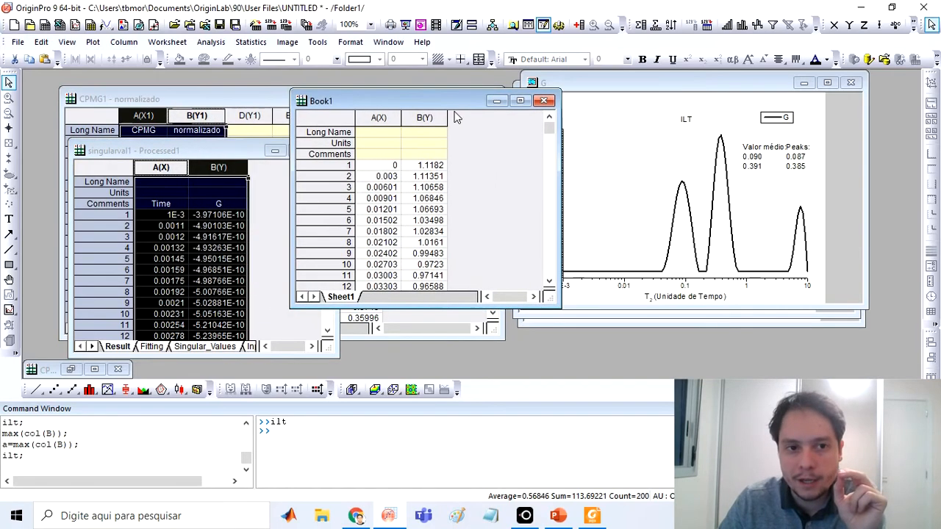
- Enter 1 as the units of column B in Processed1 and place its window beside Book1
left_click(230, 194)
type("1")
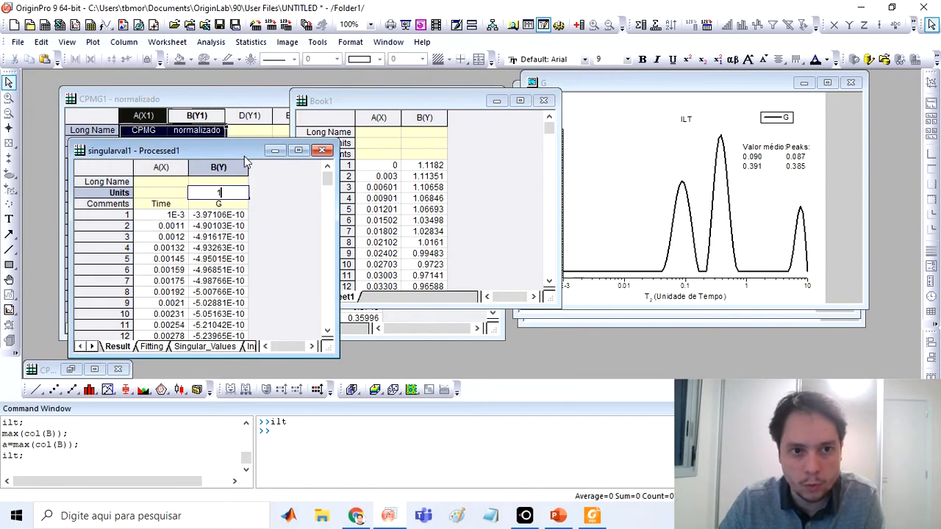
left_click_drag(248, 160, 209, 102)
left_click_drag(384, 101, 406, 101)
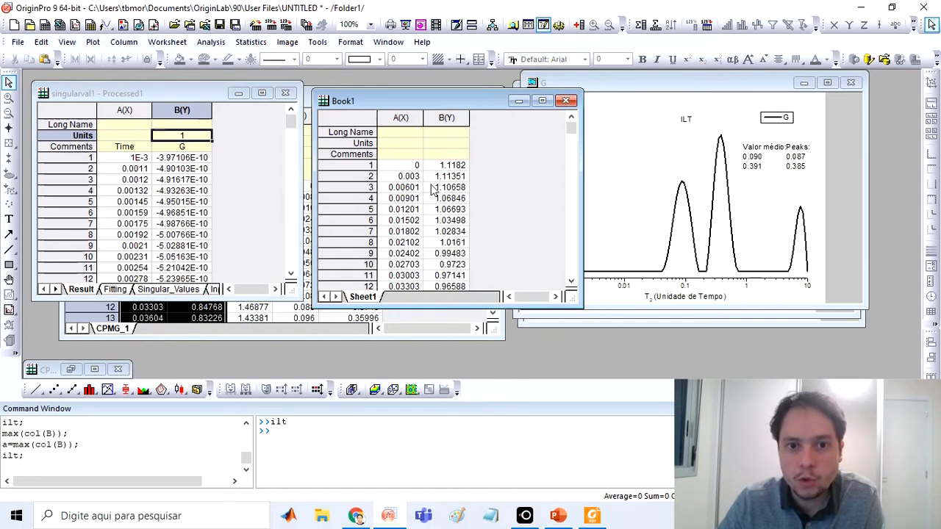
- Minimize Graph1, move the ILT graph G down and bring Graph2 with the Book1 decay curve to the front
left_click(447, 118)
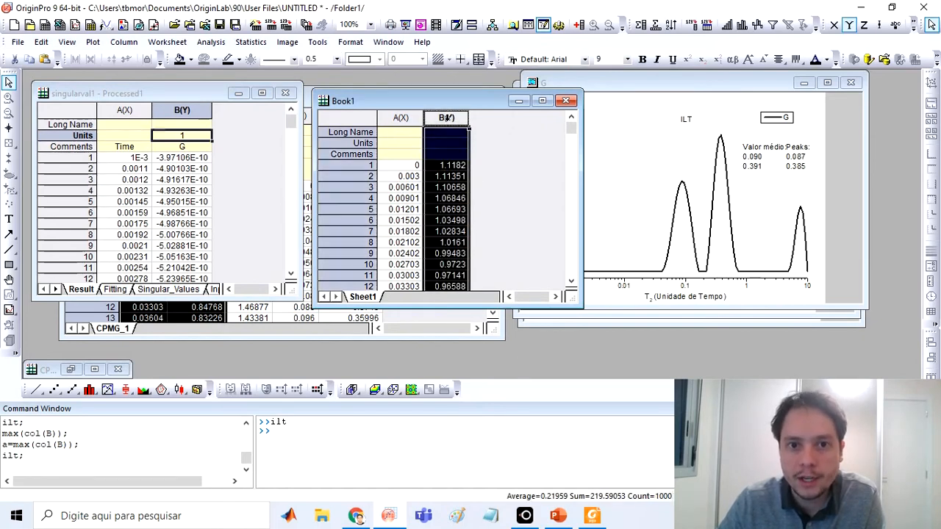
left_click(657, 320)
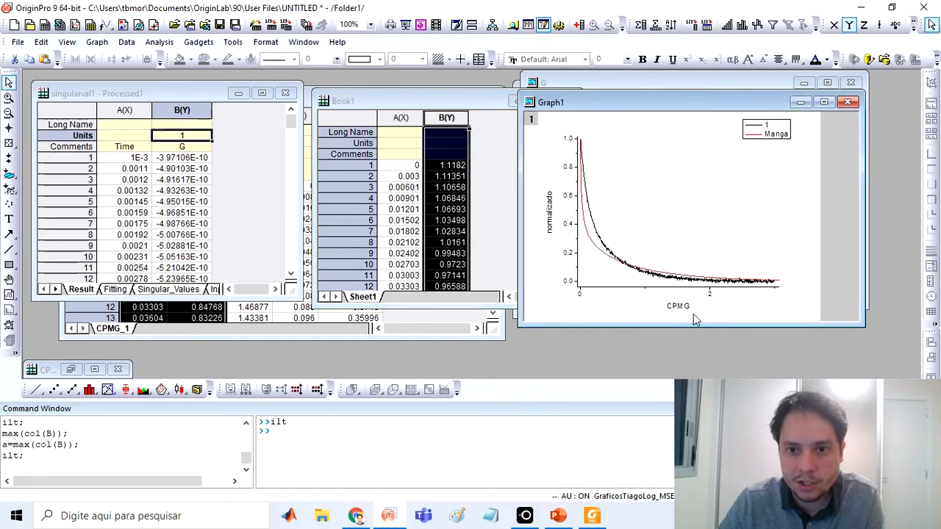
left_click(800, 102)
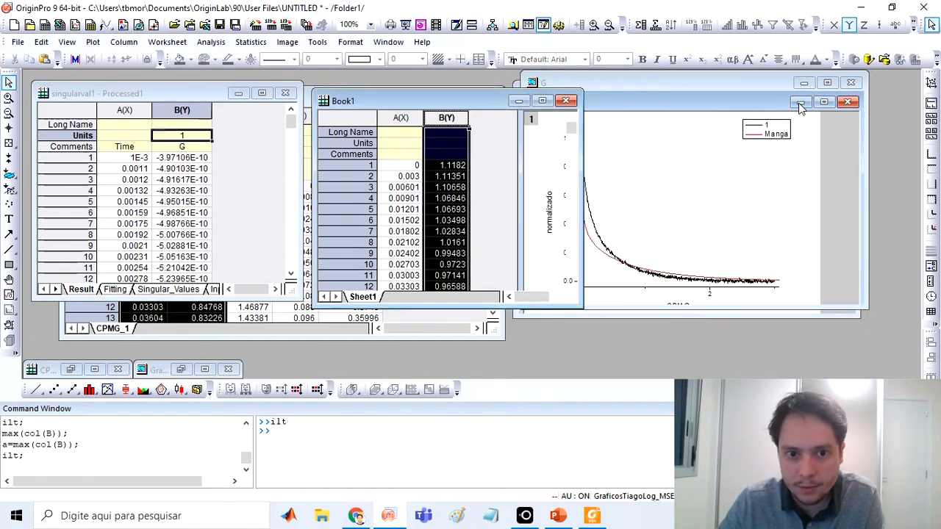
left_click_drag(696, 87, 695, 143)
left_click(689, 97)
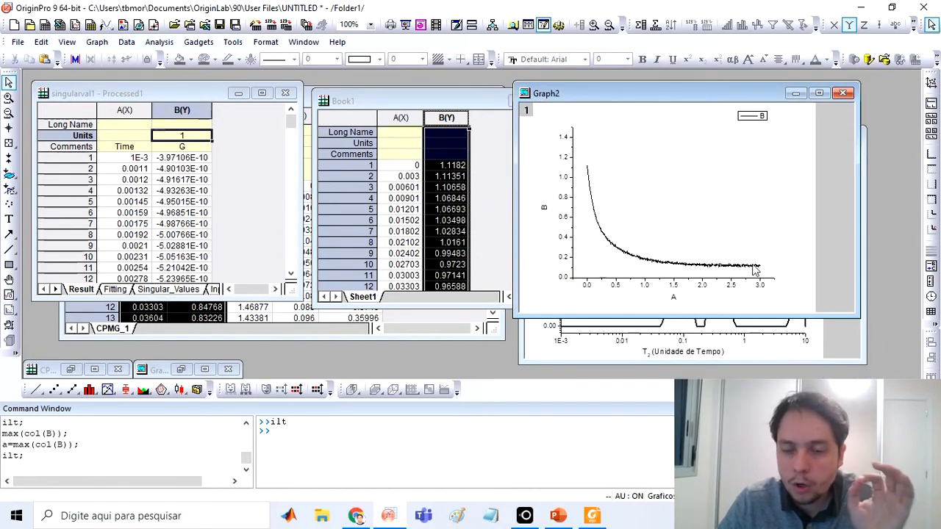
- Remove the offset from column B of Book1 by setting its values to col(B)-0.12
left_click(441, 123)
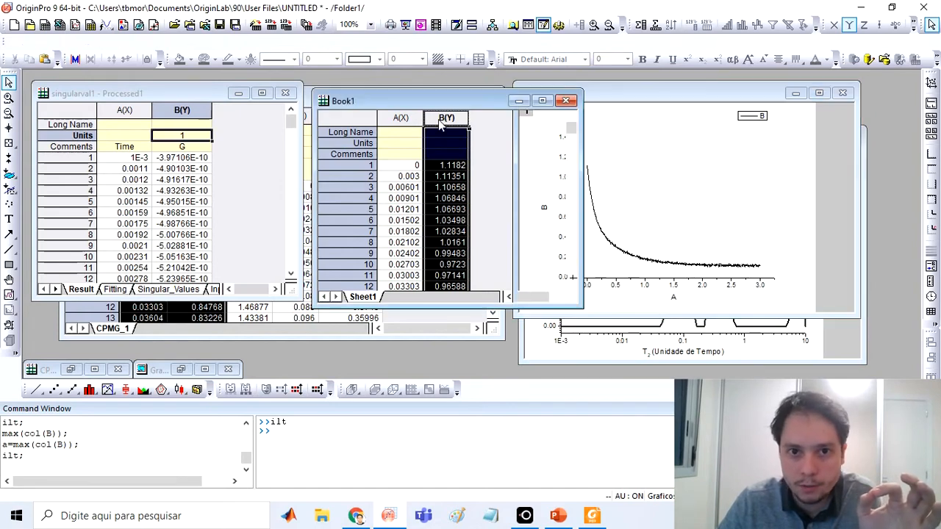
right_click(441, 126)
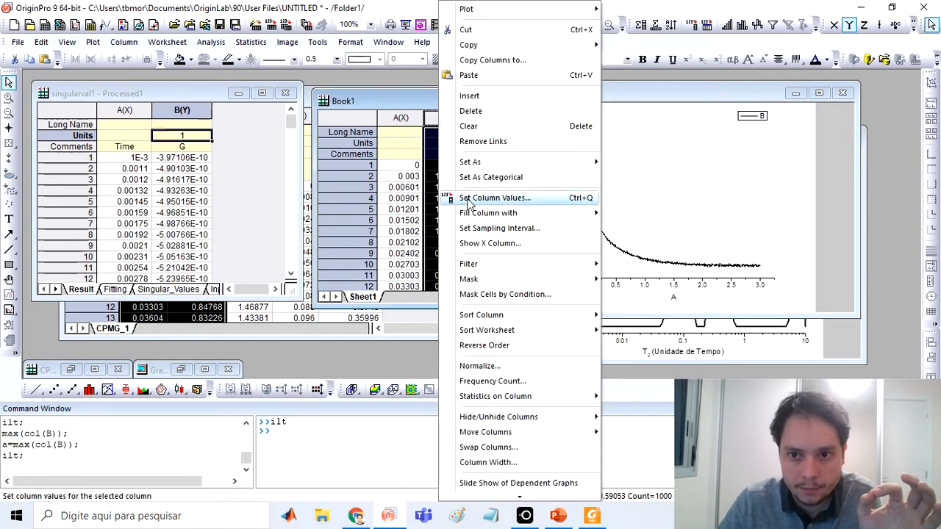
left_click(485, 198)
left_click(250, 222)
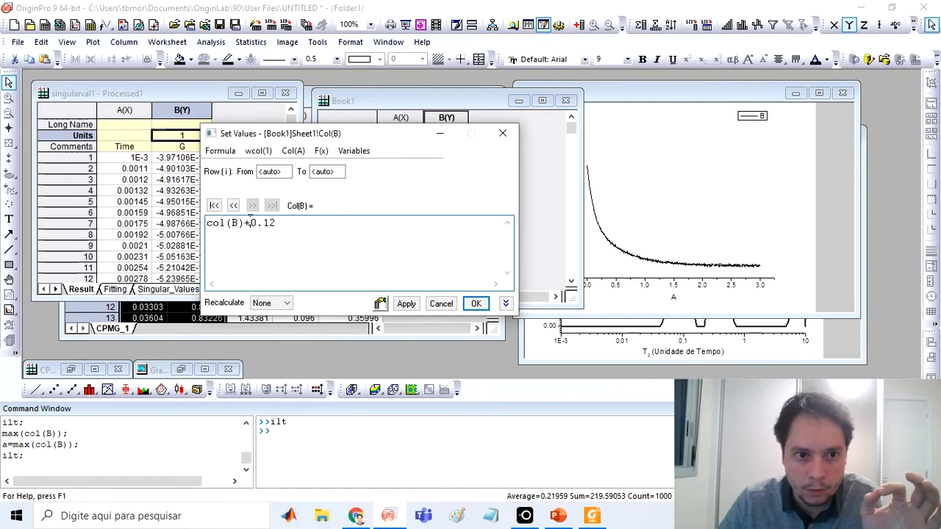
key("BackSpace")
type("-")
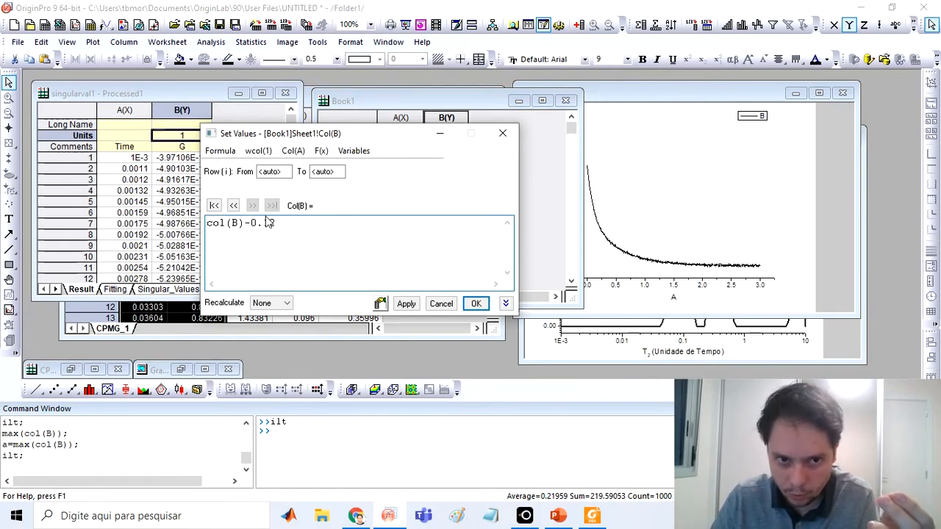
left_click(476, 304)
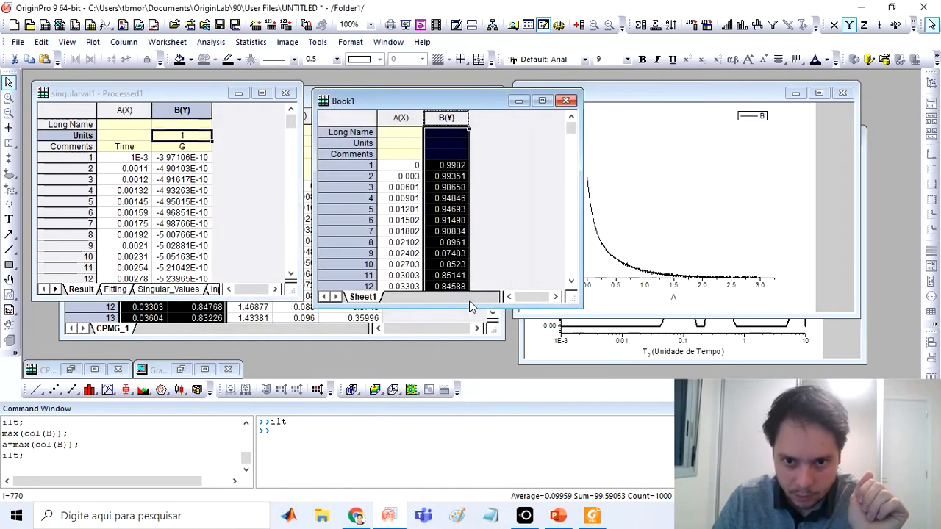
left_click(750, 245)
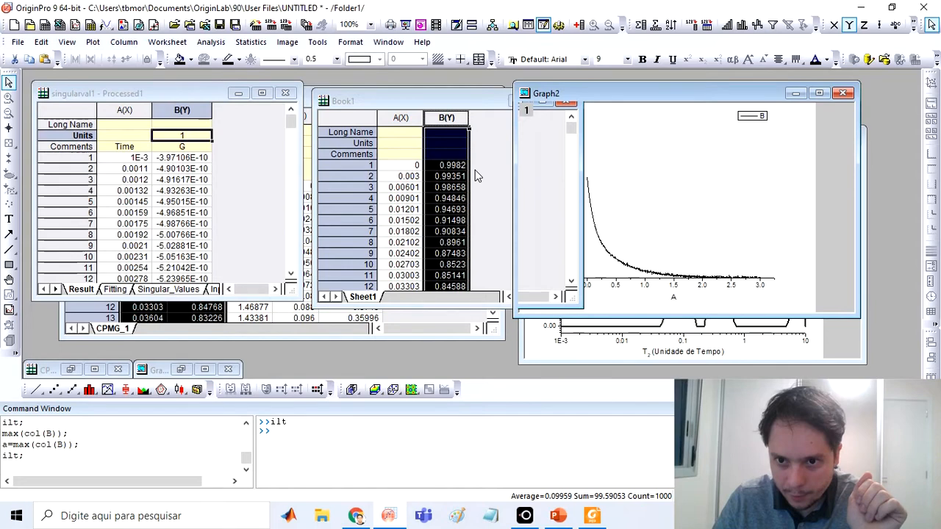
- Run the ilt script on the corrected Book1 data with kernel exp(-t/T), Alpha 1, T from 1E-3 to 10 and 100 points
left_click(456, 108)
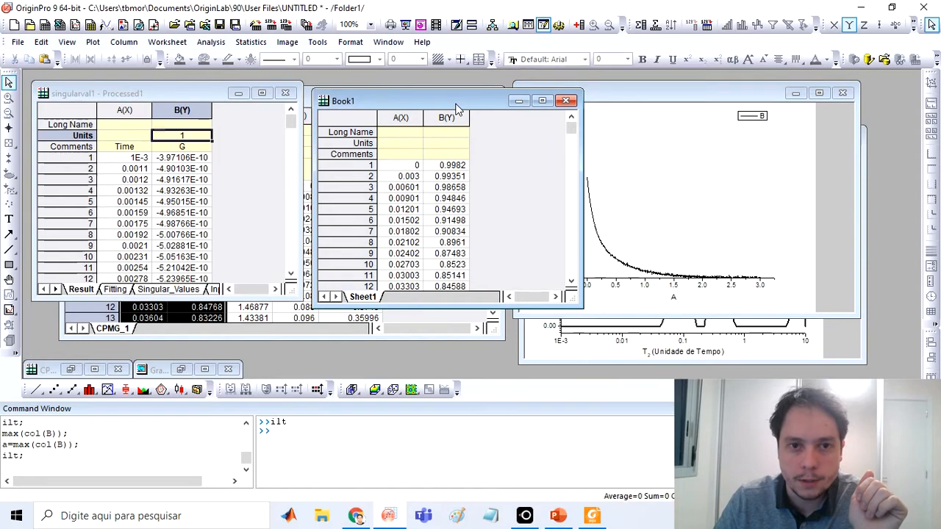
left_click(374, 439)
type("ilt")
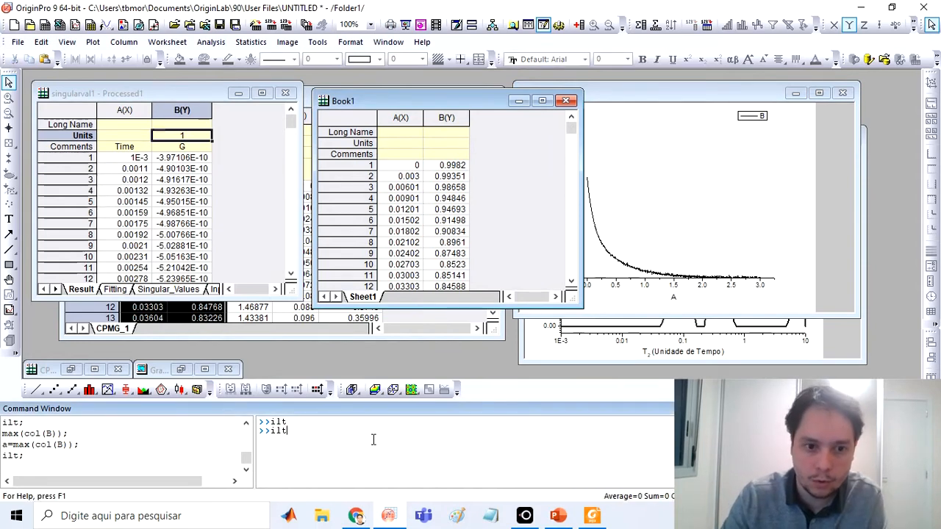
key("Return")
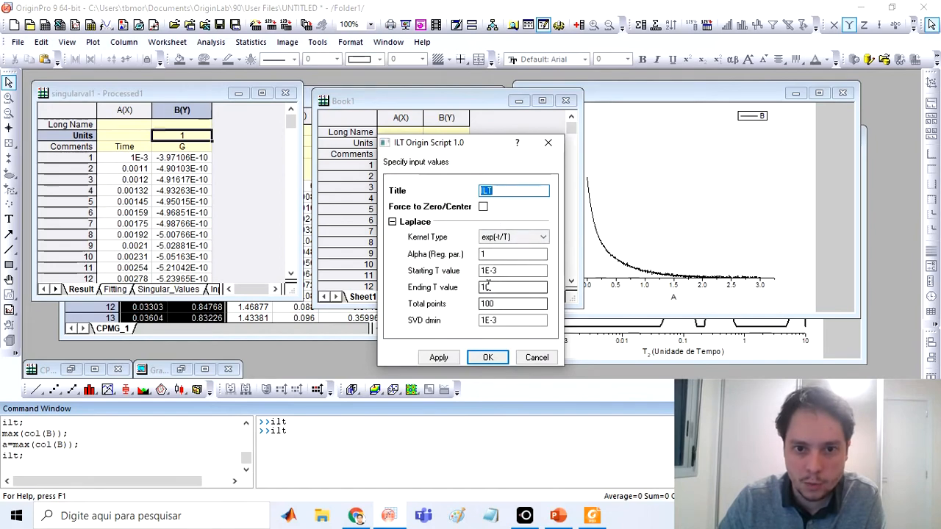
left_click(488, 357)
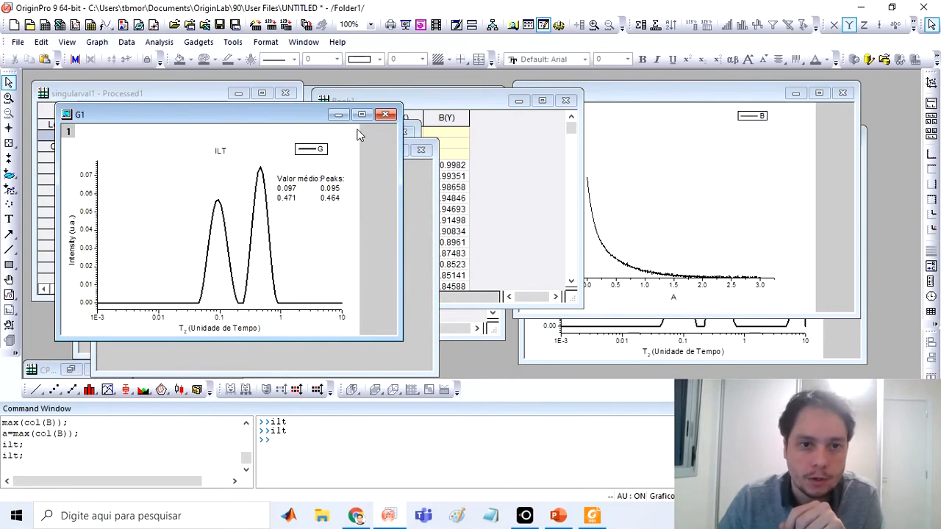
- Move the new ILT graph G1 aside and delete the new Fitting and L-Curve graphs
left_click_drag(266, 112, 640, 128)
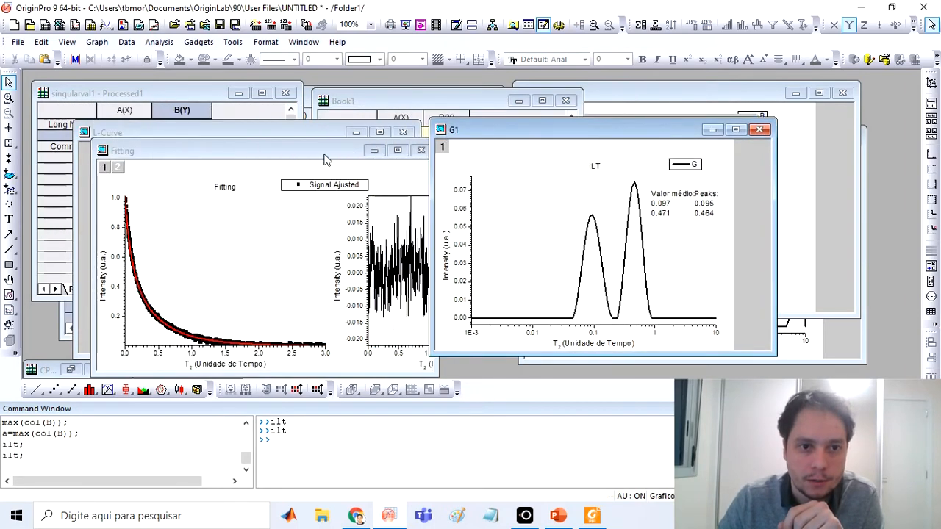
left_click(420, 150)
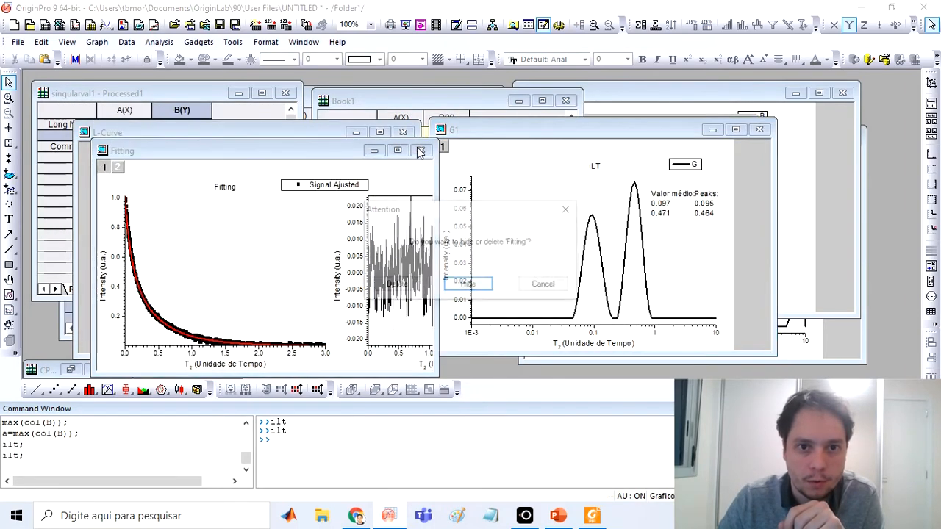
left_click(394, 285)
left_click(403, 132)
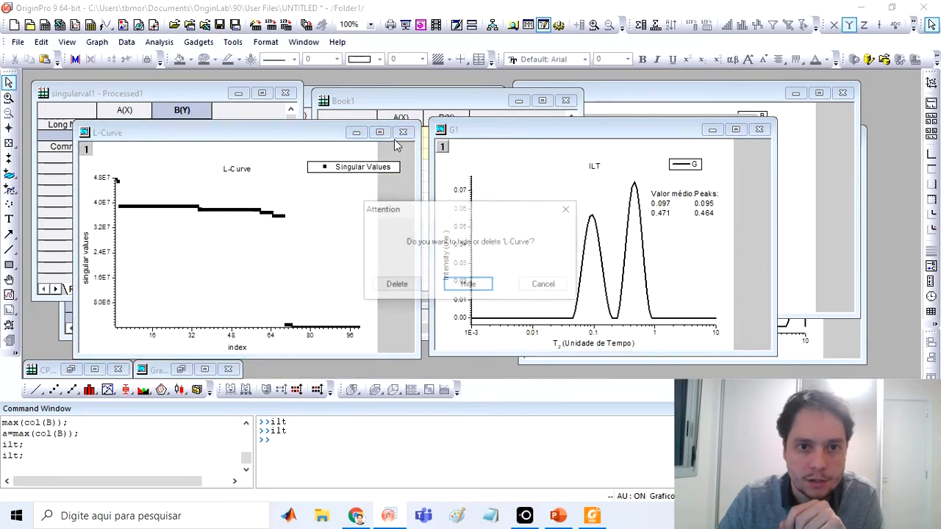
left_click(396, 285)
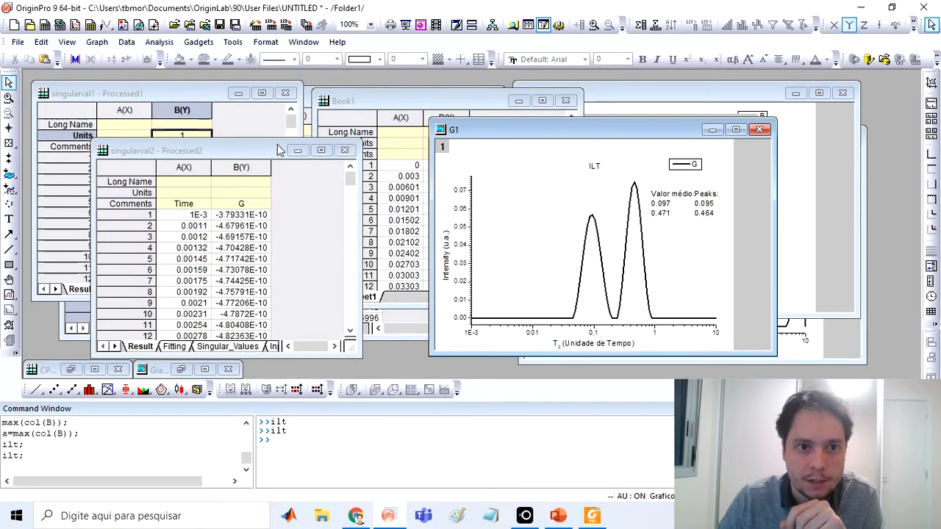
- Move the Processed2 window beside Processed1 and copy the G column of Processed2
left_click_drag(280, 150, 417, 91)
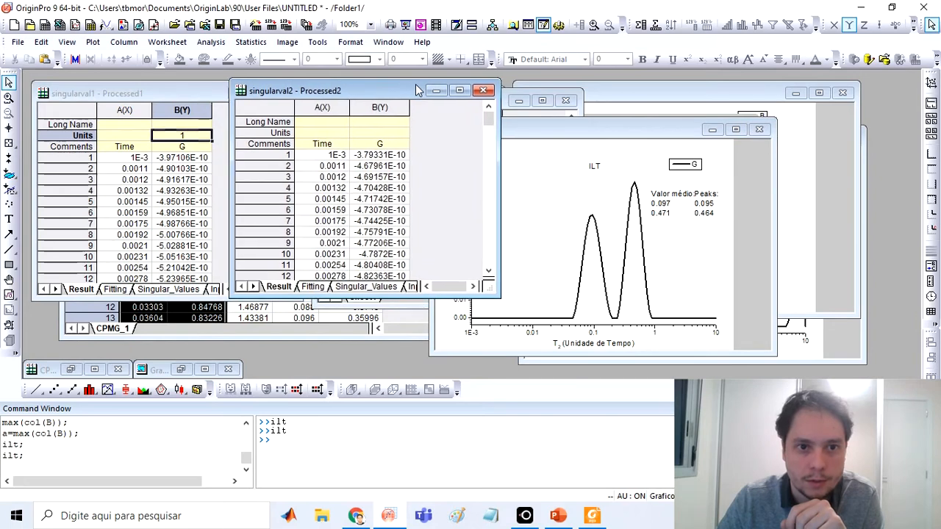
left_click(124, 120)
left_click(124, 114)
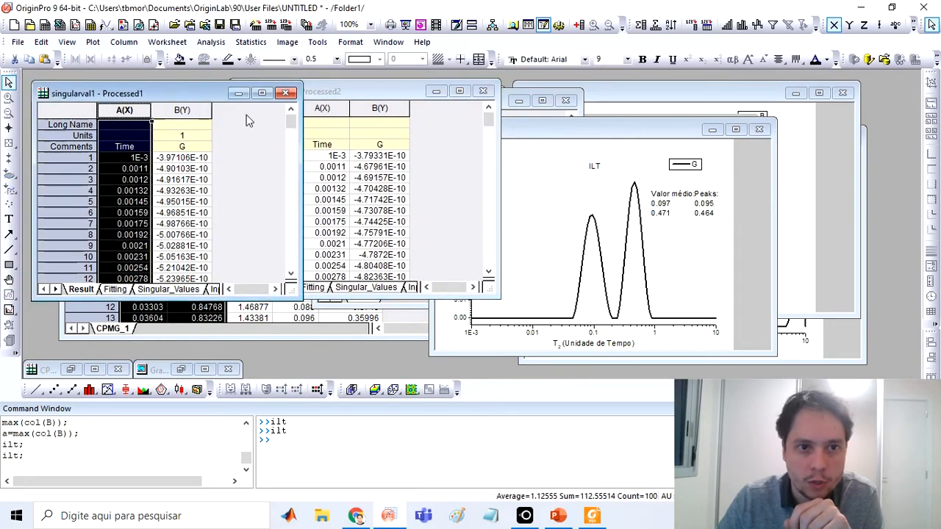
left_click(315, 112)
left_click(363, 110)
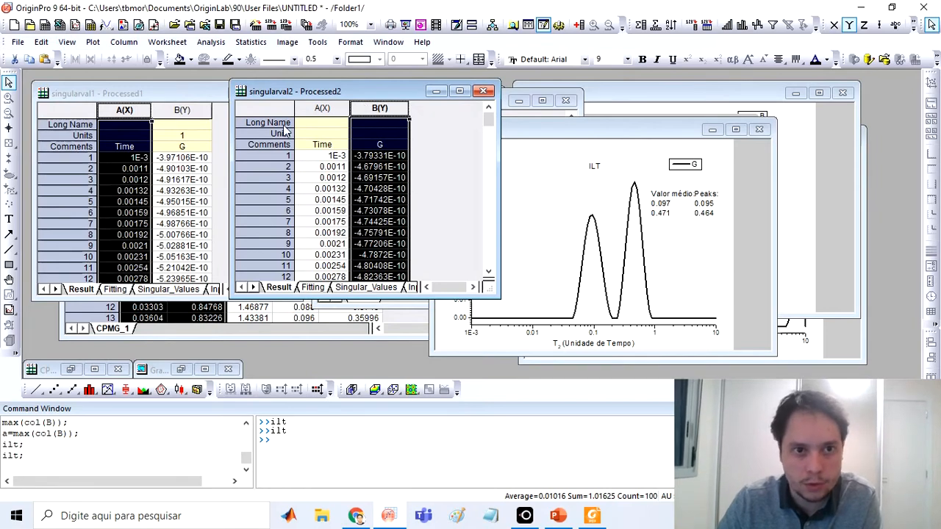
- Add a column to Processed1, paste the copied G data into it and enter G2 as its comment
left_click(222, 124)
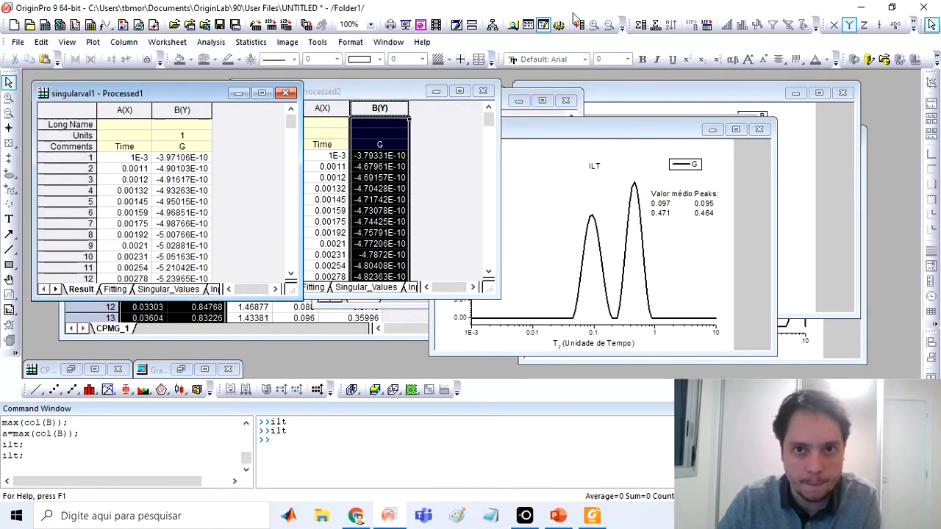
left_click(586, 18)
left_click(236, 112)
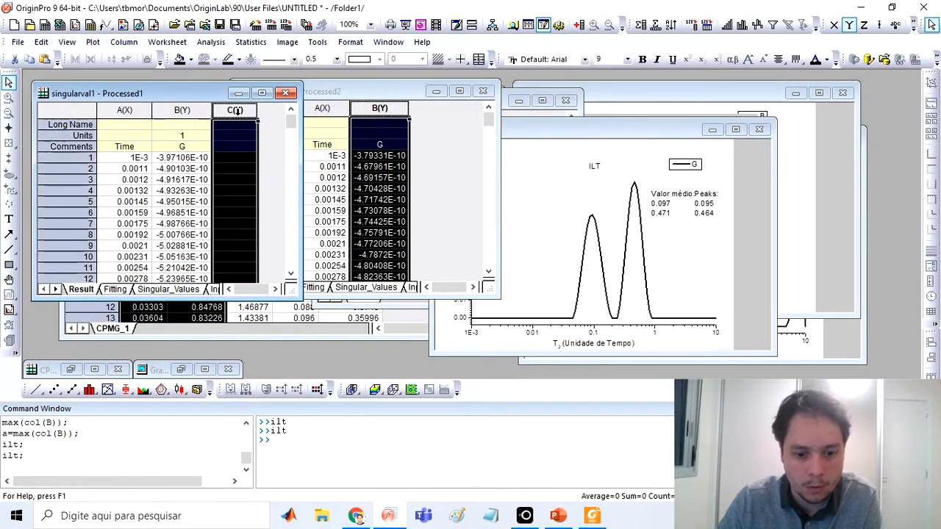
key("ctrl+v")
left_click(245, 150)
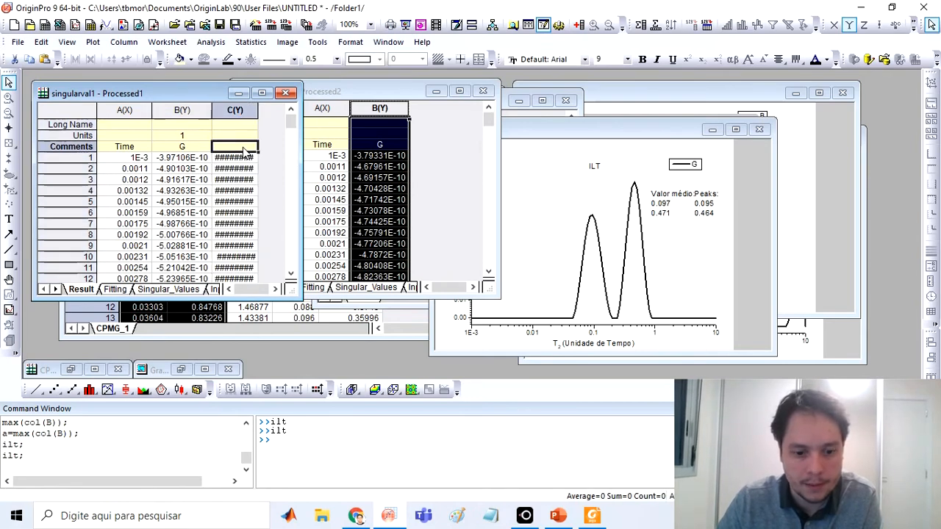
type("G2")
left_click(441, 155)
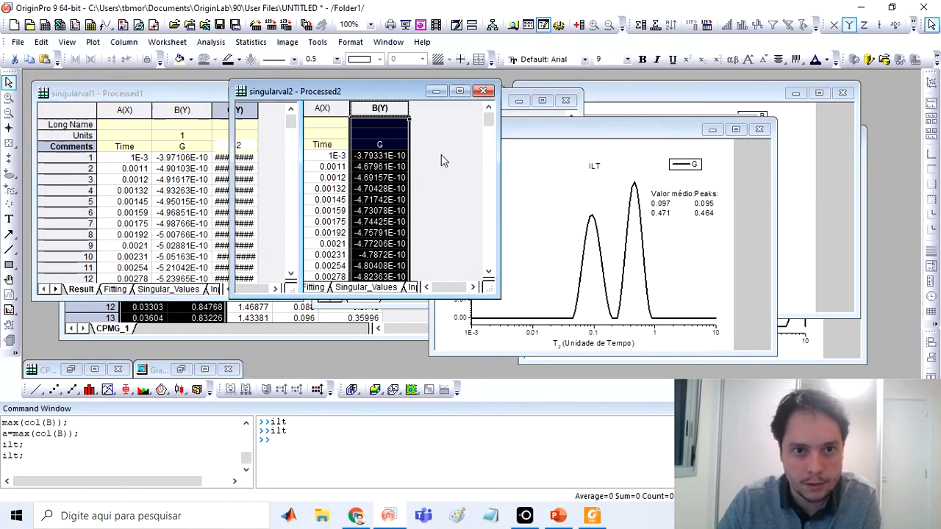
- Delete the singularval2 workbook and the ILT graph G1
left_click(483, 91)
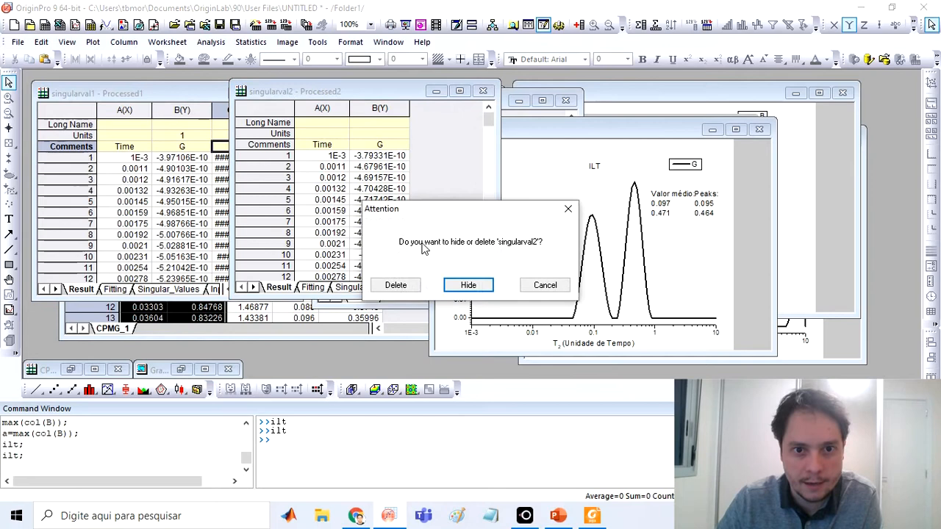
left_click(414, 285)
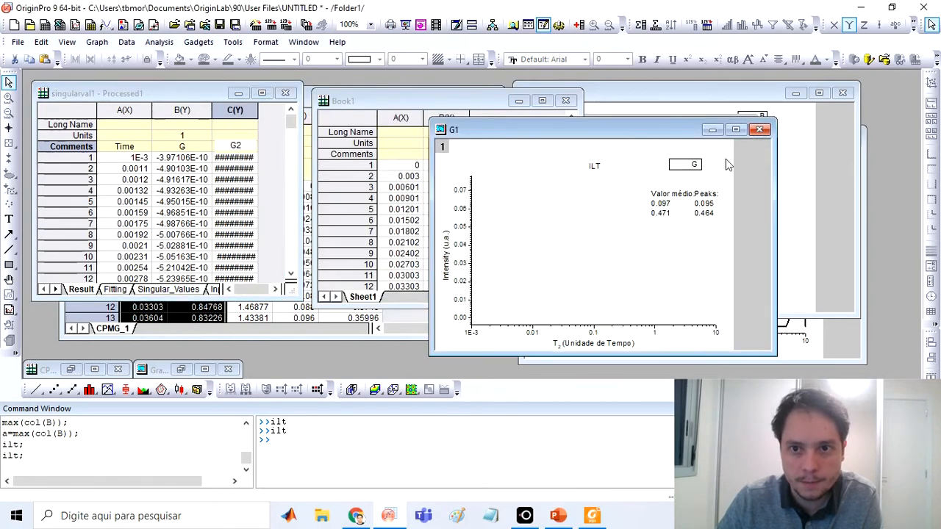
left_click(759, 129)
left_click(412, 285)
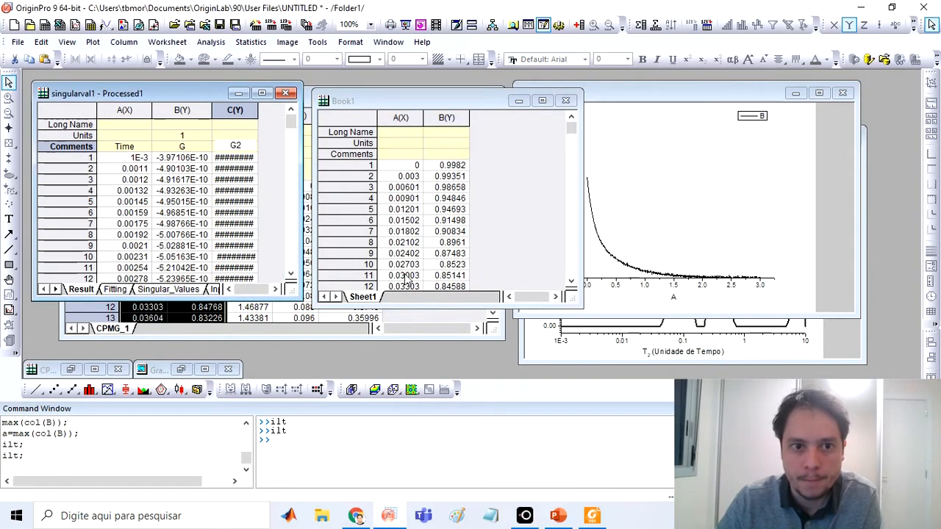
- Plot the G and G2 columns of Processed1 as lines and place the graph between the worksheet and ILT graph G
left_click_drag(244, 110, 185, 110)
right_click(187, 110)
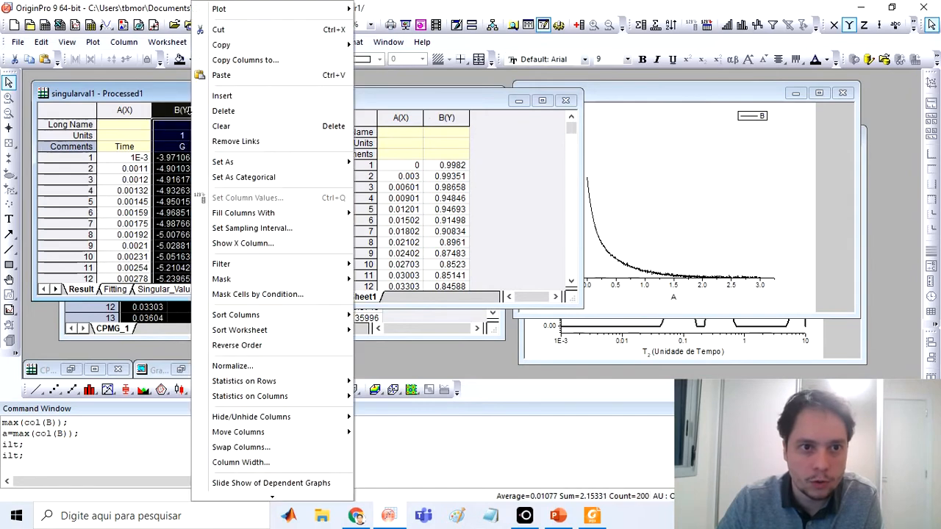
mouse_move(220, 9)
mouse_move(390, 9)
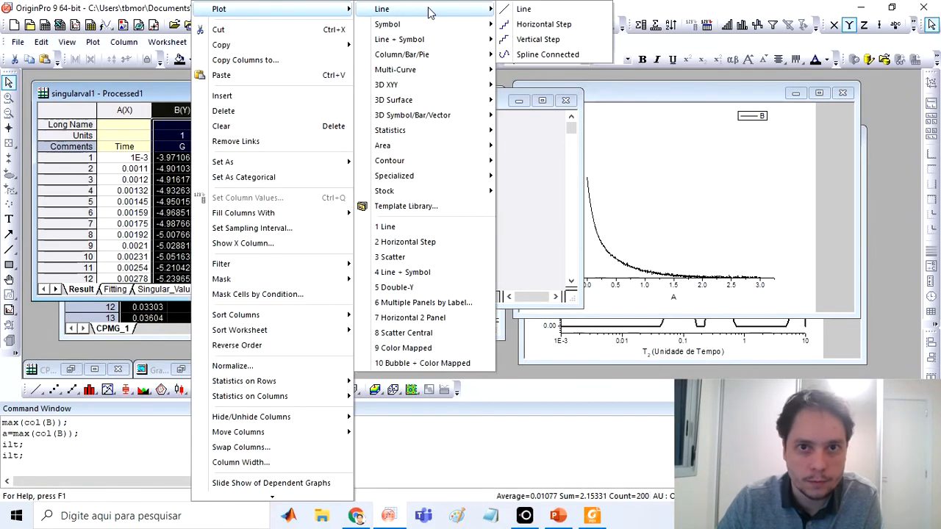
left_click(525, 9)
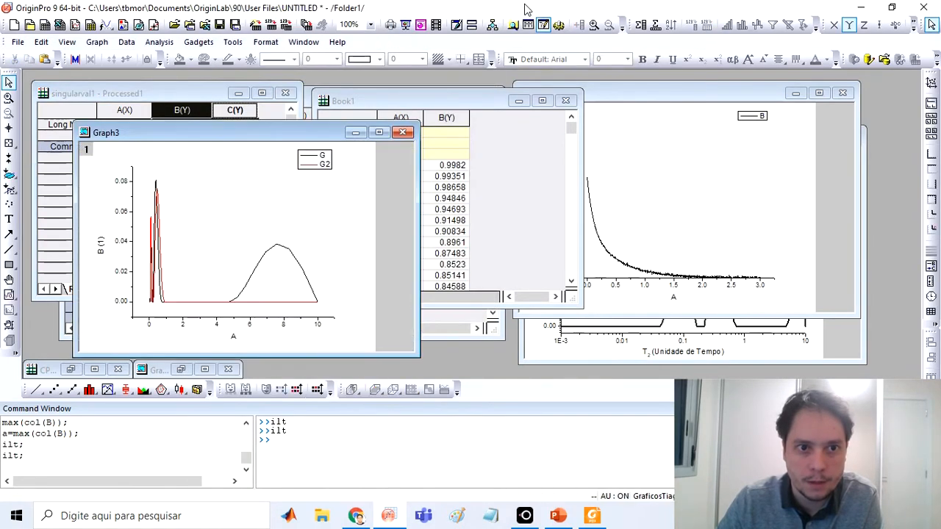
left_click_drag(307, 139, 580, 103)
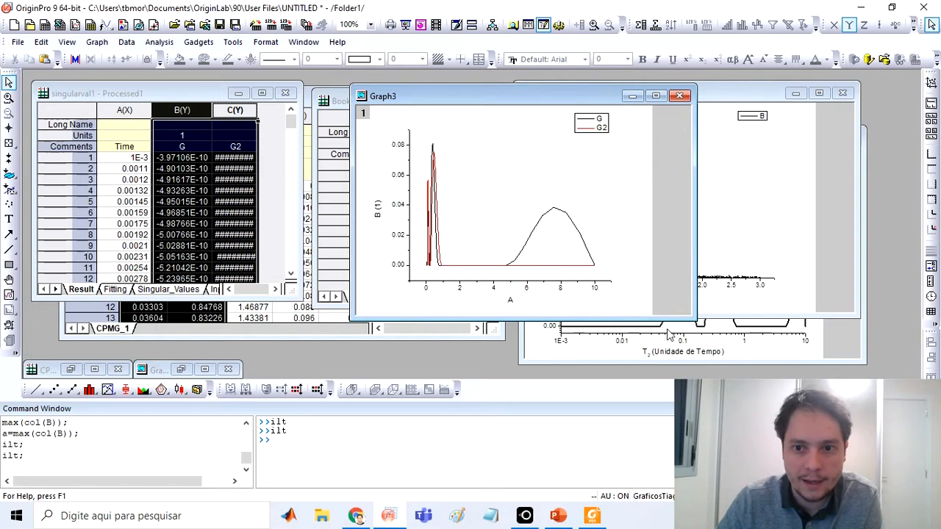
left_click(783, 353)
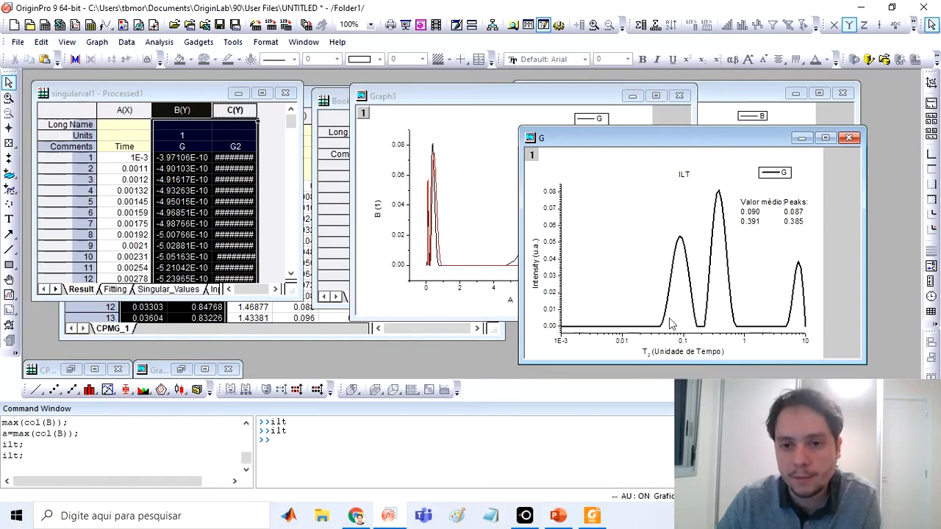
left_click_drag(479, 100, 421, 96)
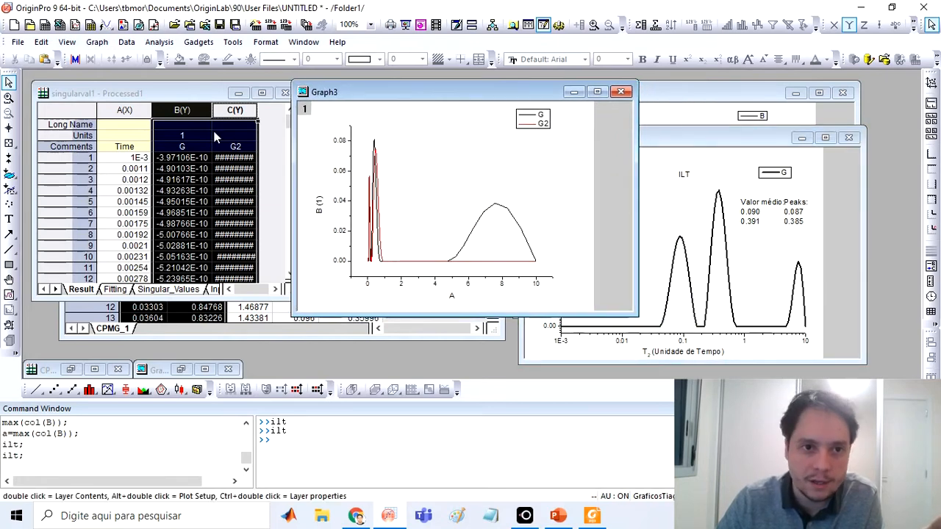
- Set Graph3's horizontal axis to a Log10 scale and rescale the graph to fit the data
double_click(432, 280)
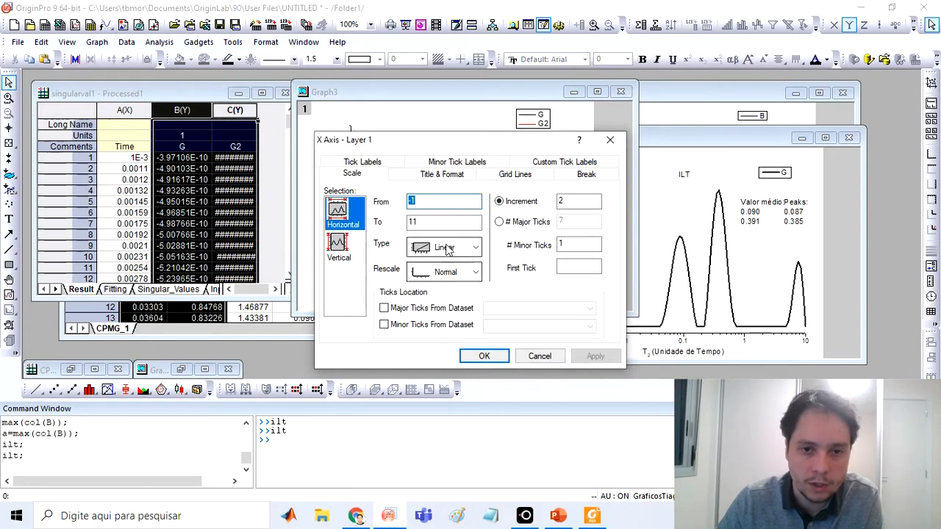
left_click(446, 248)
left_click(447, 287)
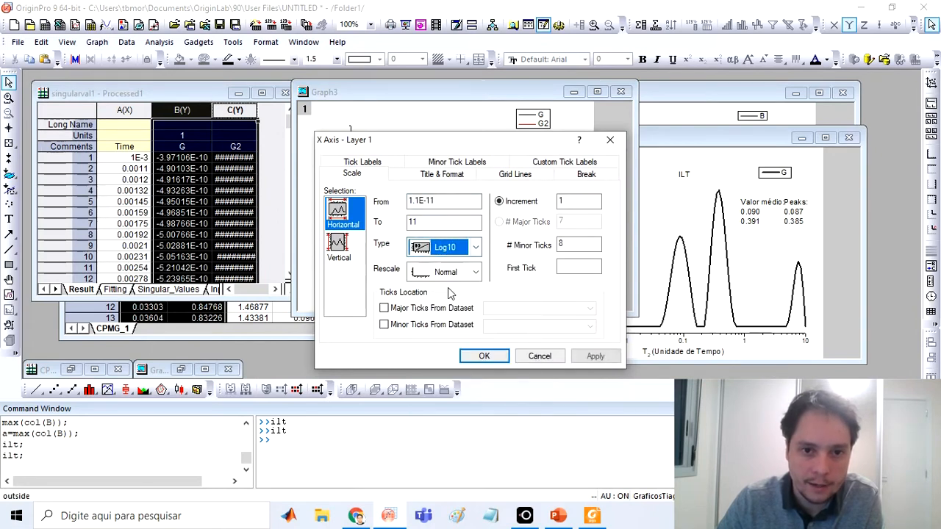
left_click(593, 356)
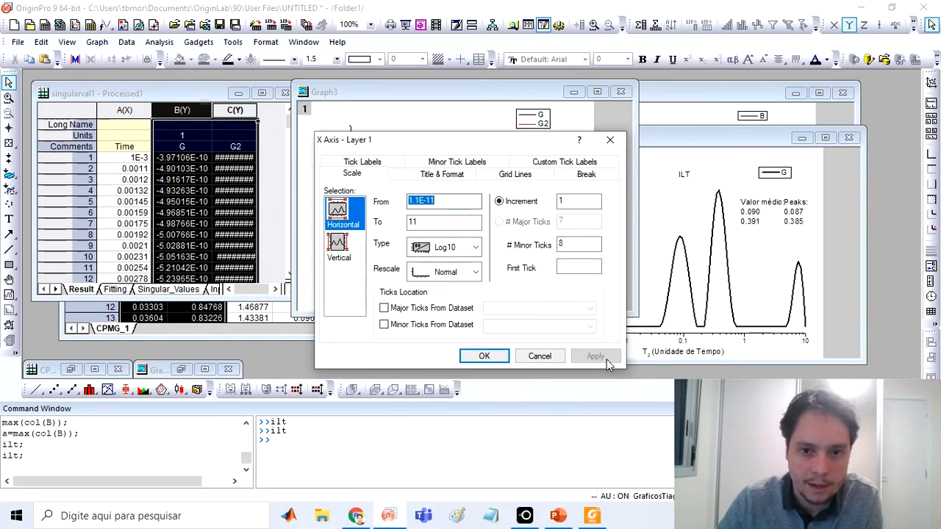
left_click(484, 356)
left_click(471, 204)
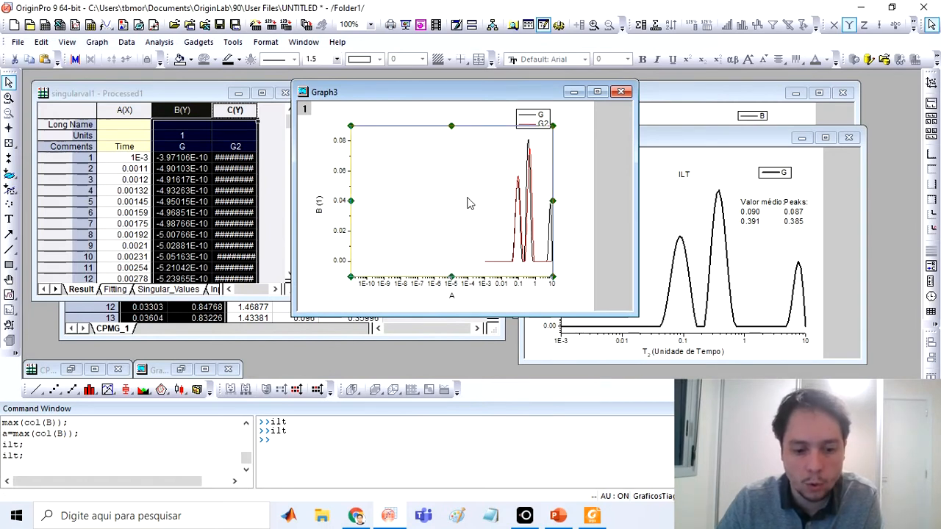
key("ctrl+r")
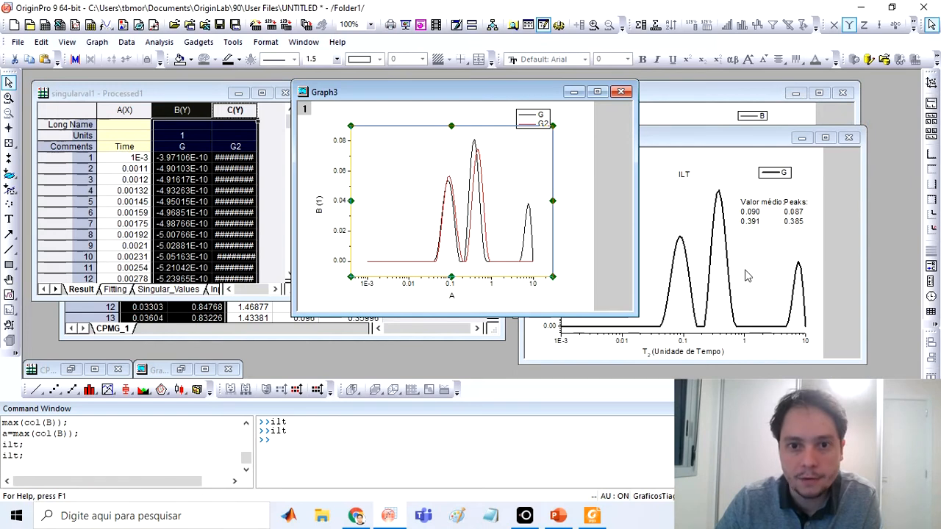
- Zoom Graph3's axes in on the T2 peaks and move its legend inside the plot frame
left_click(574, 251)
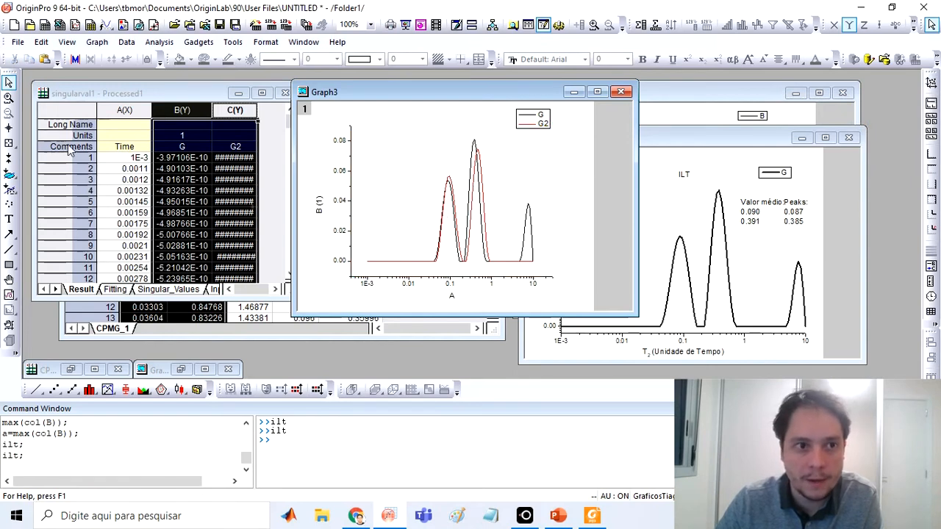
left_click(9, 97)
left_click_drag(426, 268, 533, 135)
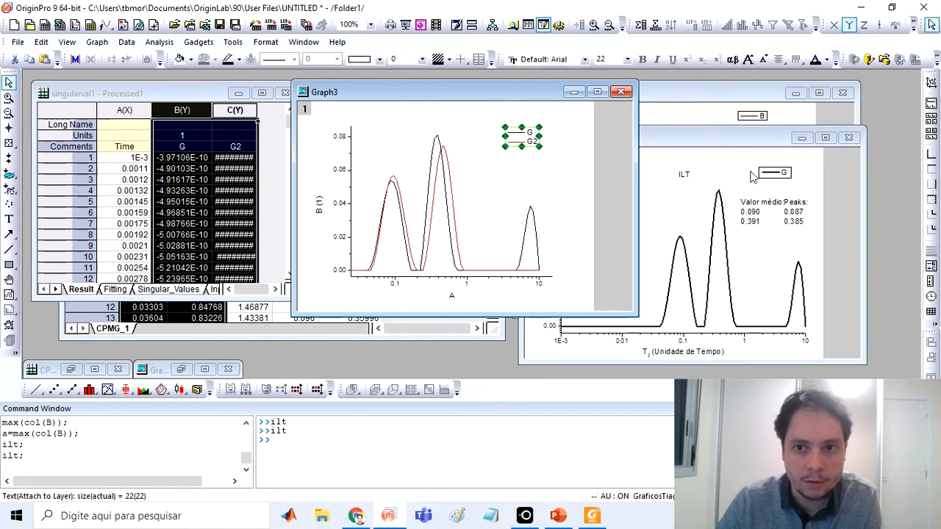
- Minimize ILT graph G, then place the decay graph Graph2 beside Graph3 and rescale its axes to the data
left_click(802, 138)
left_click_drag(726, 94, 789, 92)
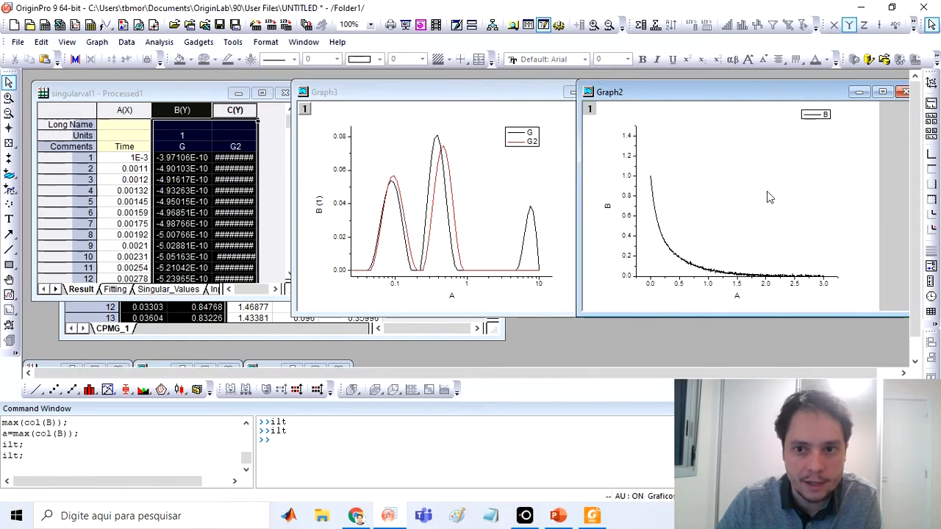
left_click(815, 262)
key("ctrl+r")
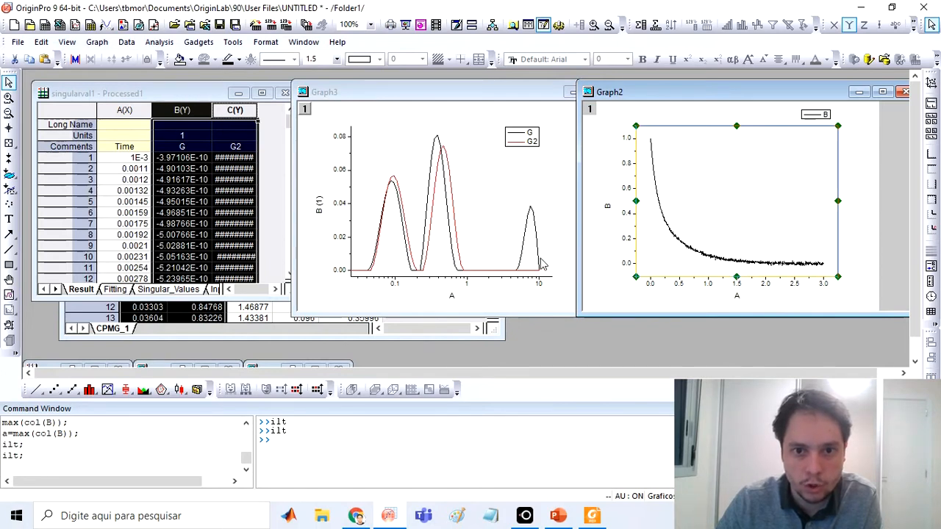
left_click(456, 220)
double_click(454, 214)
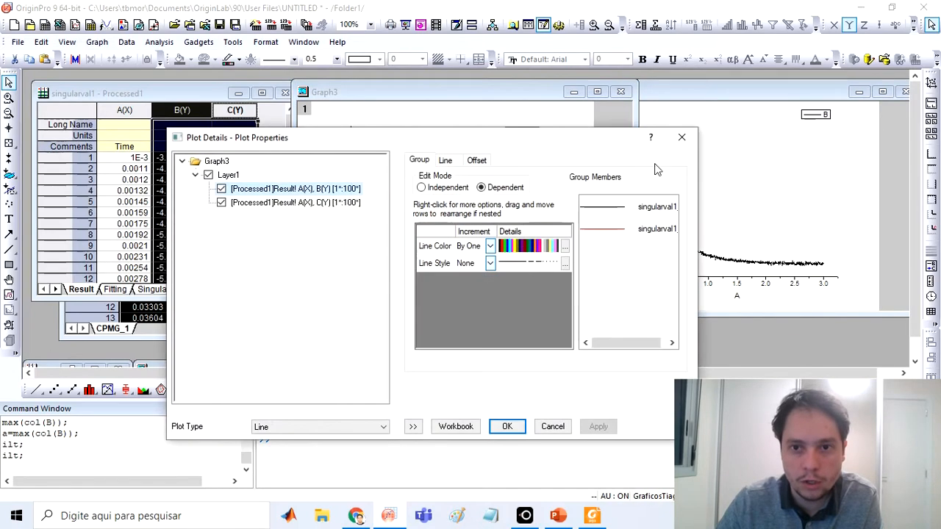
left_click(683, 139)
left_click(441, 230)
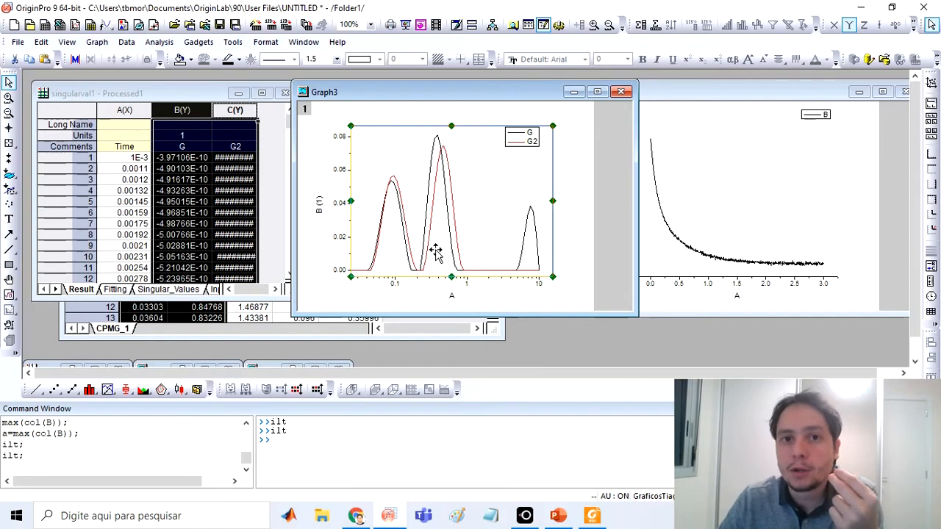
- Bring Graph2 to the front and position it so the peaks in Graph3 stay uncovered
left_click_drag(732, 87, 592, 89)
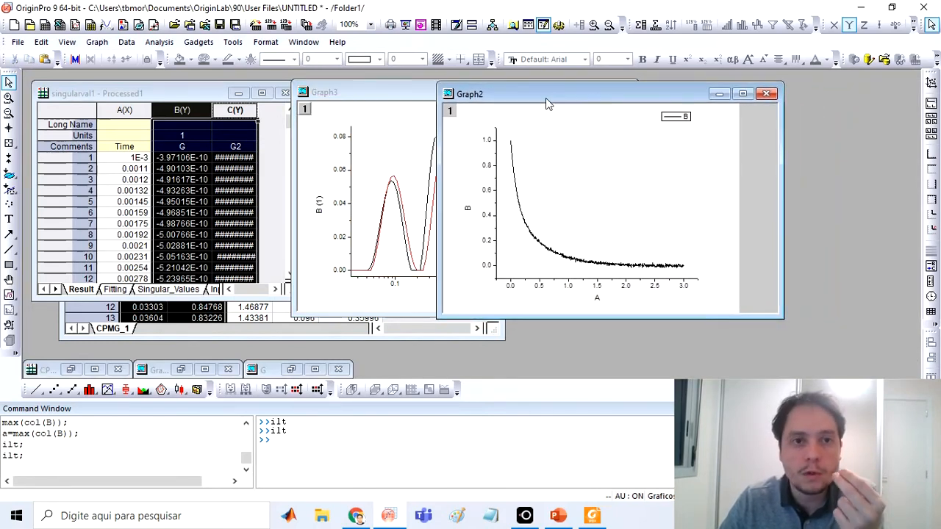
left_click(150, 45)
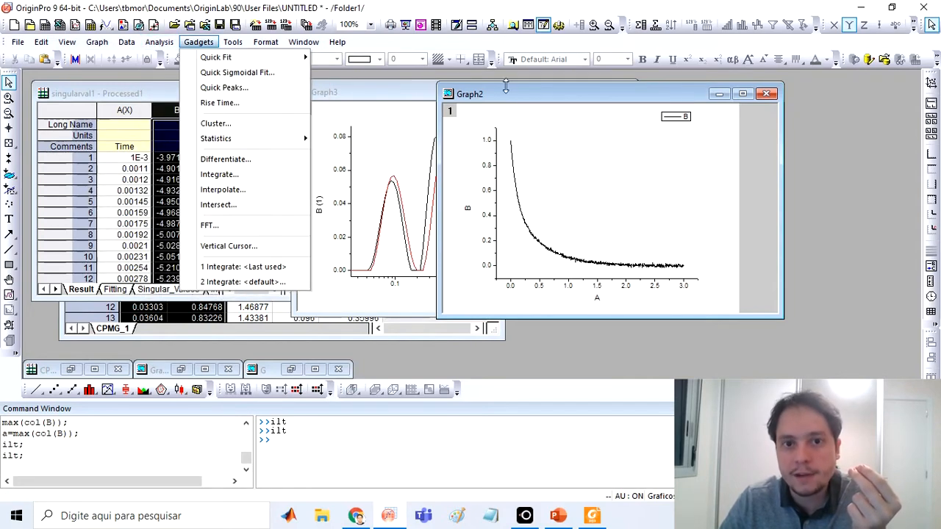
left_click_drag(529, 94, 644, 119)
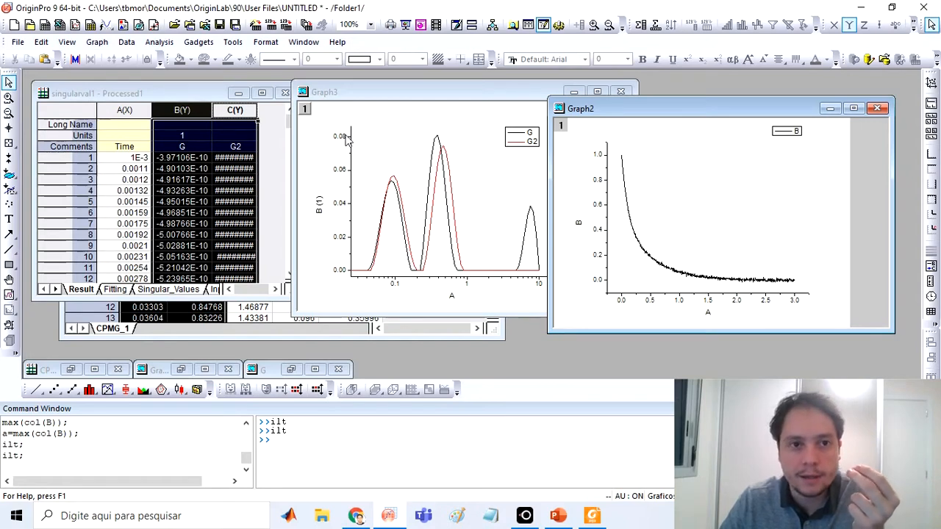
- Start an exponential fit of the decay curve in Graph2 and choose ExpDec2 as the fitting function
left_click(161, 42)
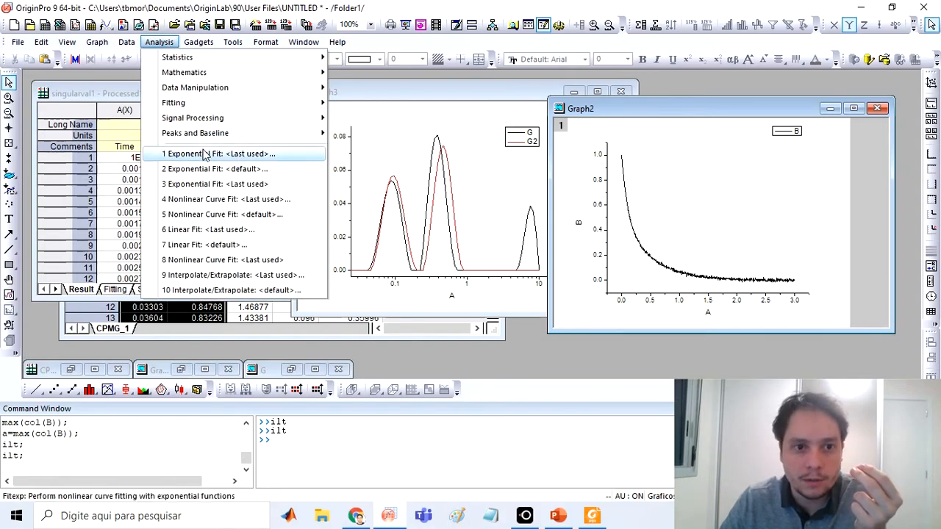
mouse_move(209, 108)
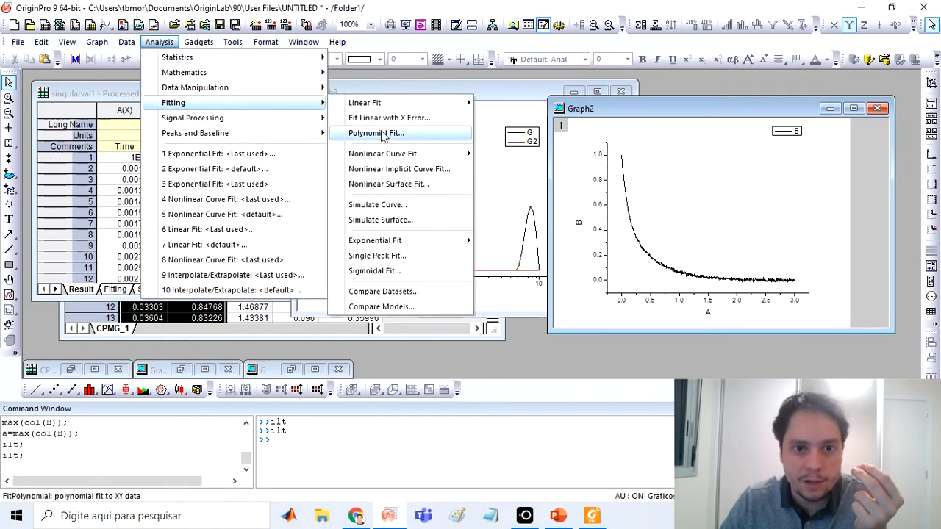
mouse_move(399, 248)
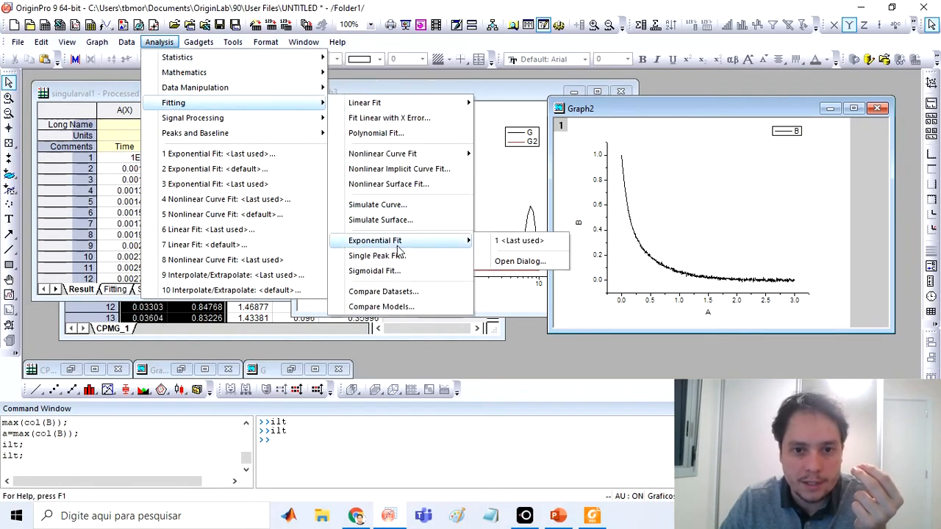
left_click(514, 262)
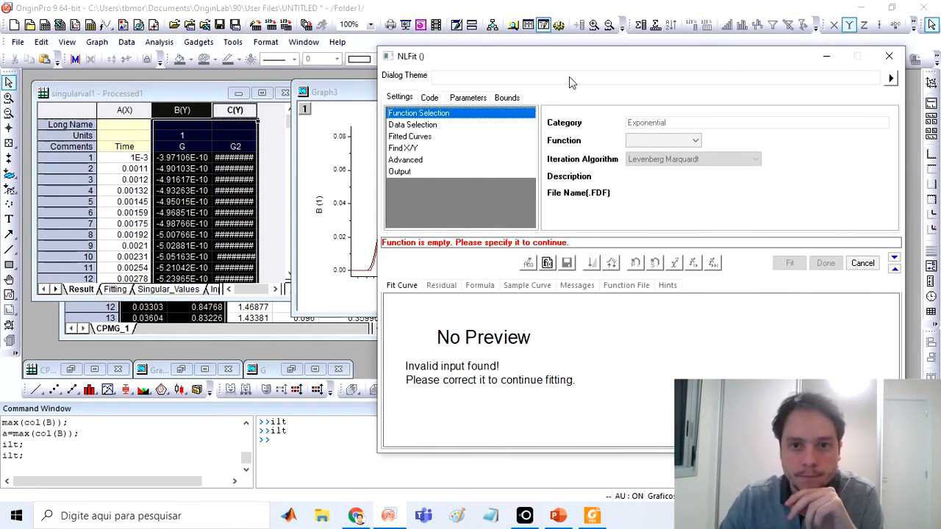
left_click_drag(610, 73, 306, 66)
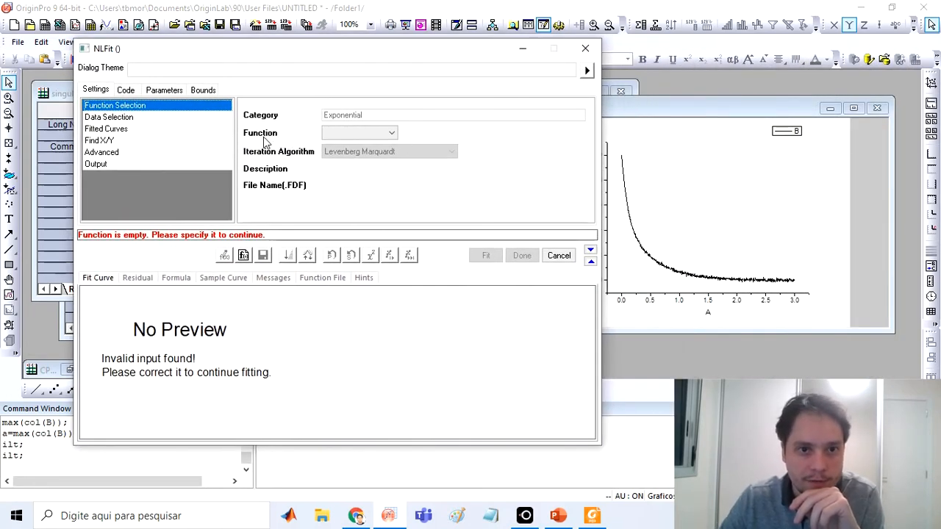
left_click(387, 133)
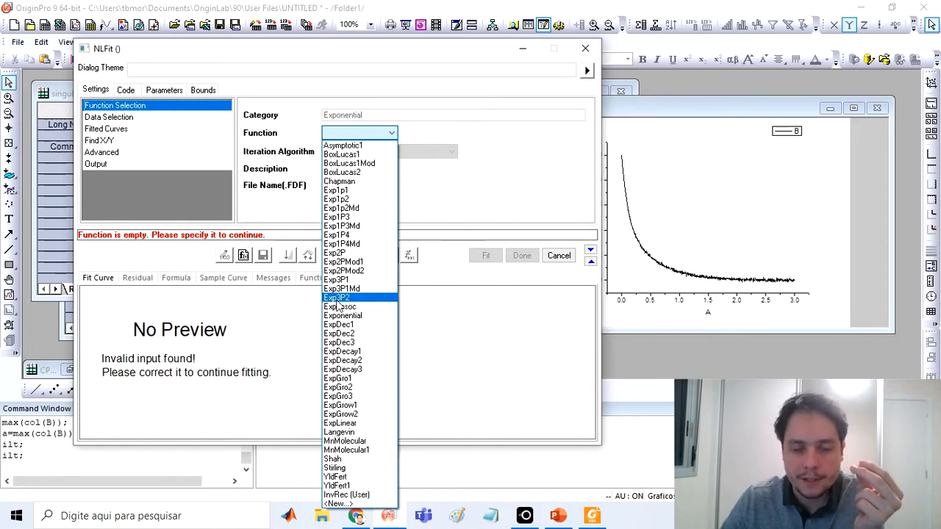
left_click(359, 338)
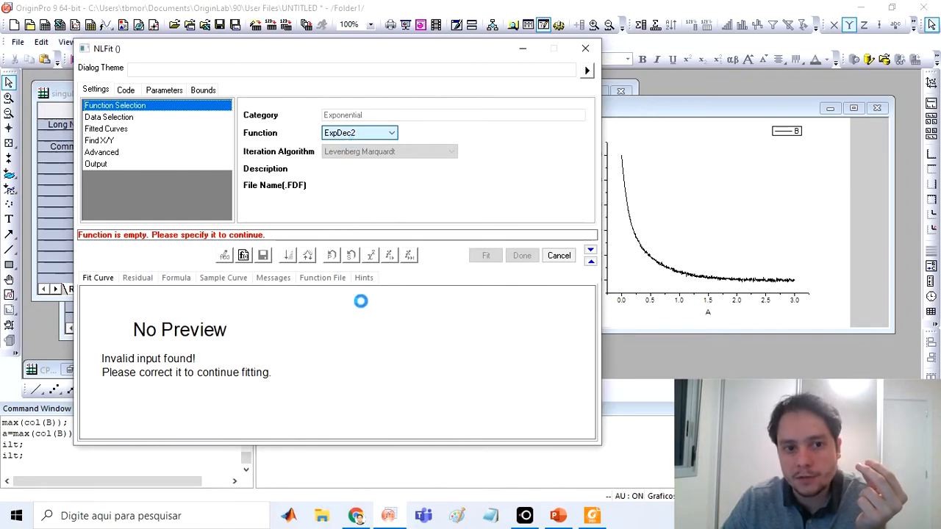
- Examine the ExpDec2 formula, checking its two exponential terms and the y0 offset
left_click(125, 92)
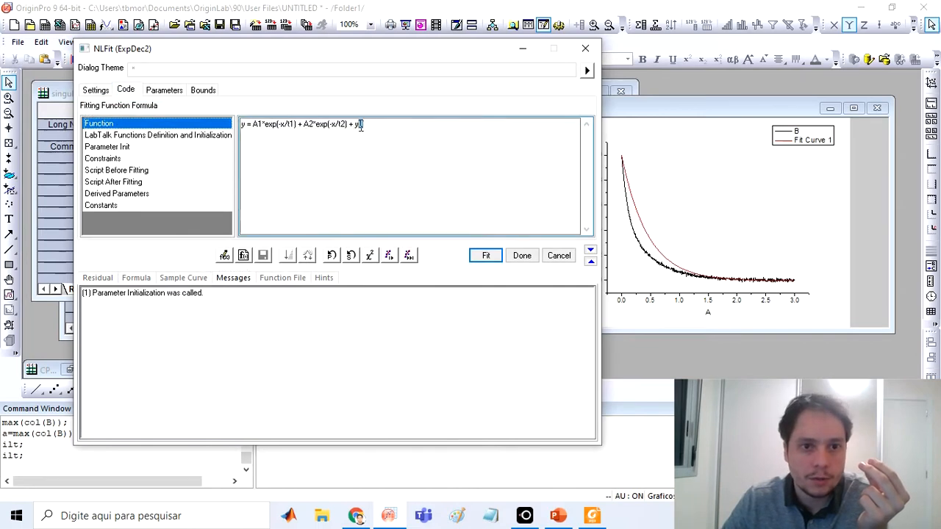
left_click_drag(361, 125, 241, 125)
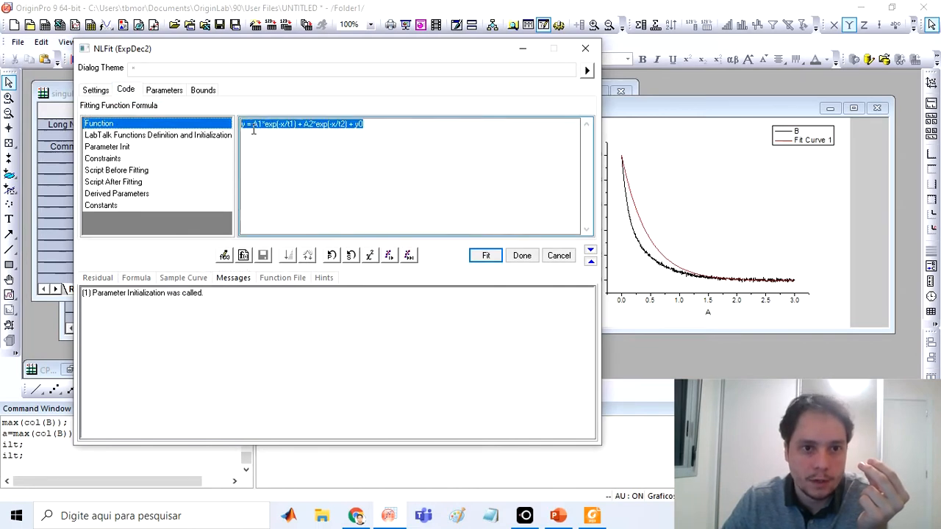
left_click(255, 126)
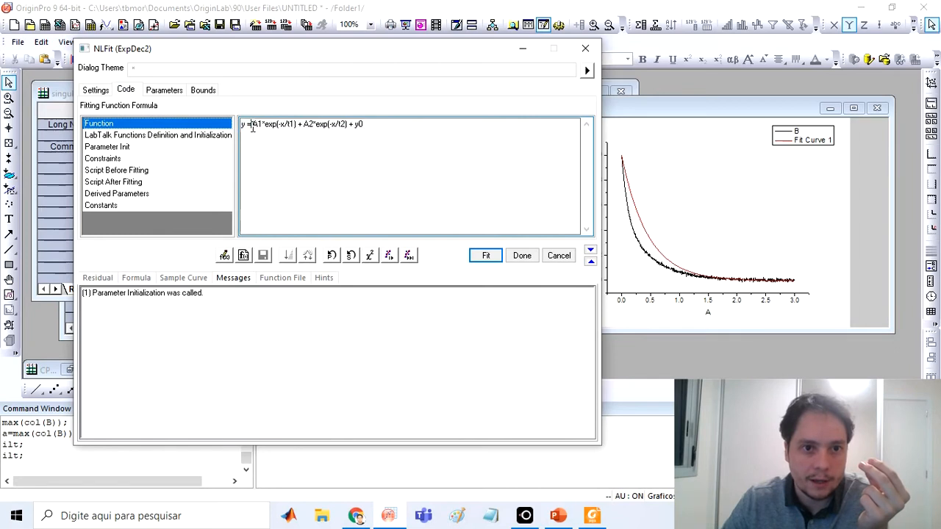
left_click_drag(252, 126, 296, 126)
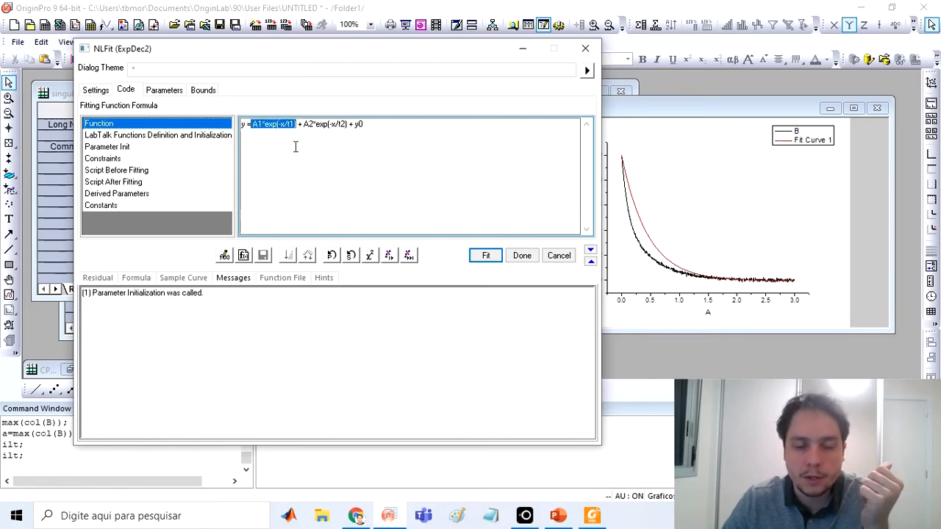
left_click_drag(303, 125, 363, 125)
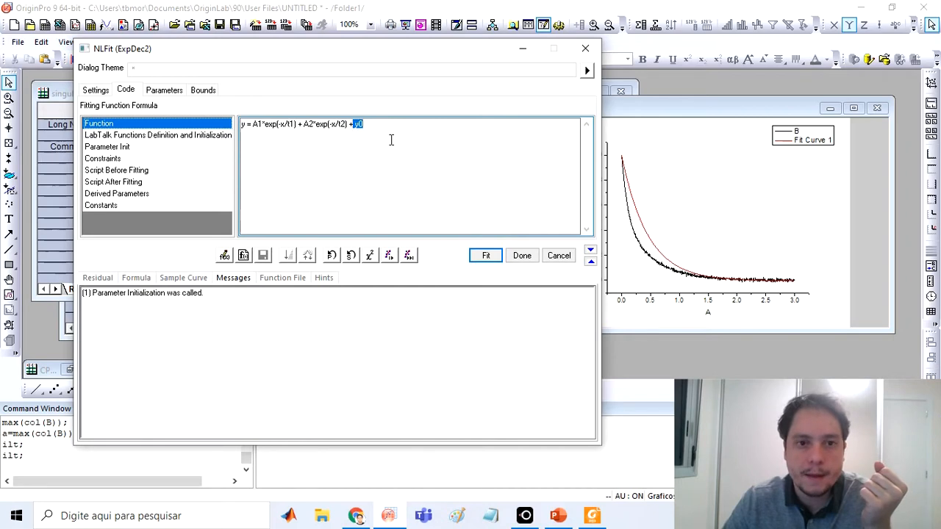
left_click(99, 90)
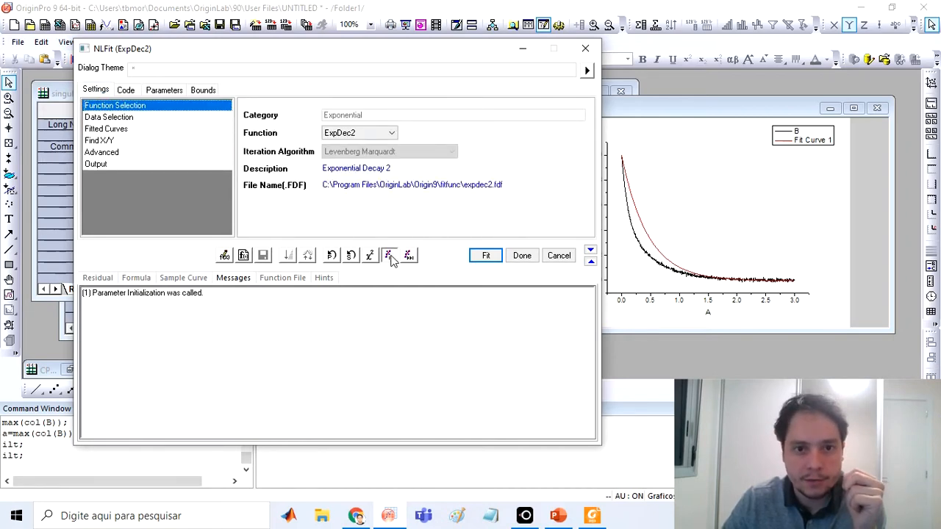
- Iterate the ExpDec2 fit of the decay curve until it converges and accept it
left_click(392, 256)
left_click(394, 257)
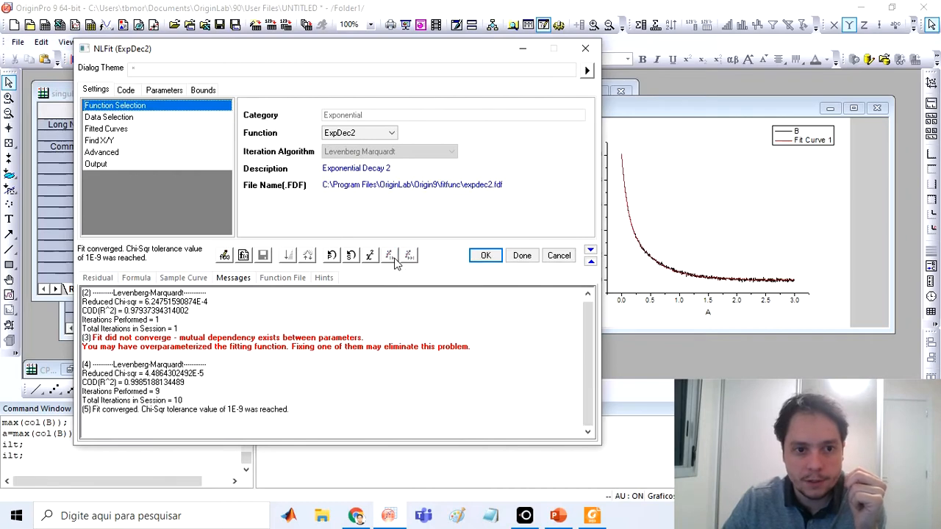
left_click(498, 257)
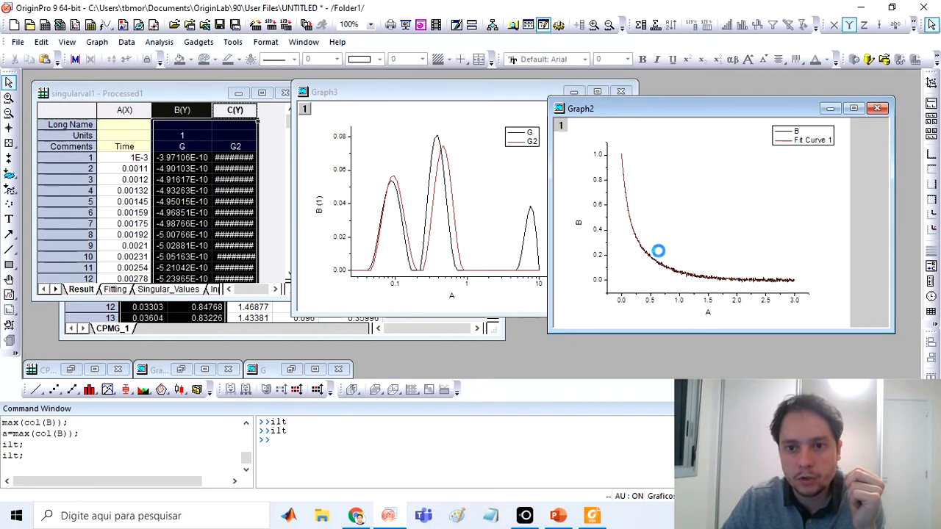
- Enlarge the ExpDec2 results table in Graph2 and reposition it so the fitted parameters can be read, keeping Graph2 as a floating window
double_click(780, 109)
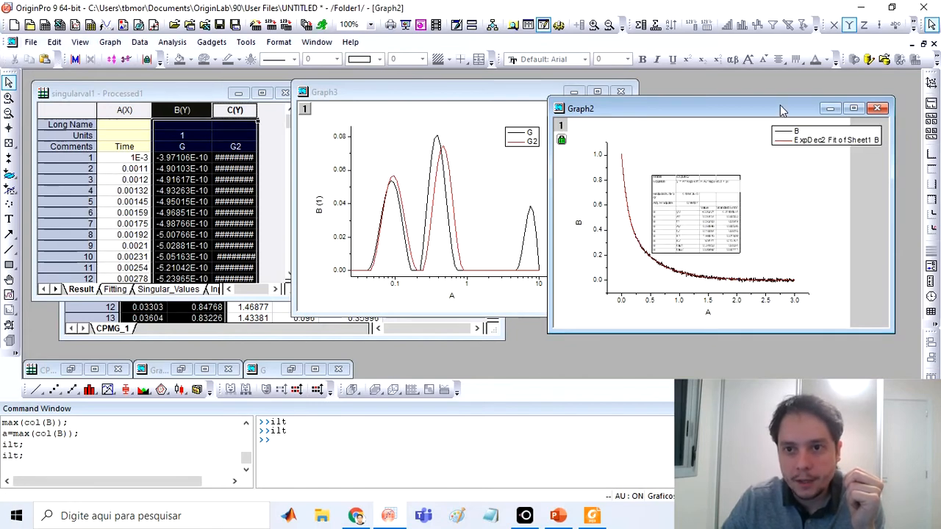
left_click(220, 221)
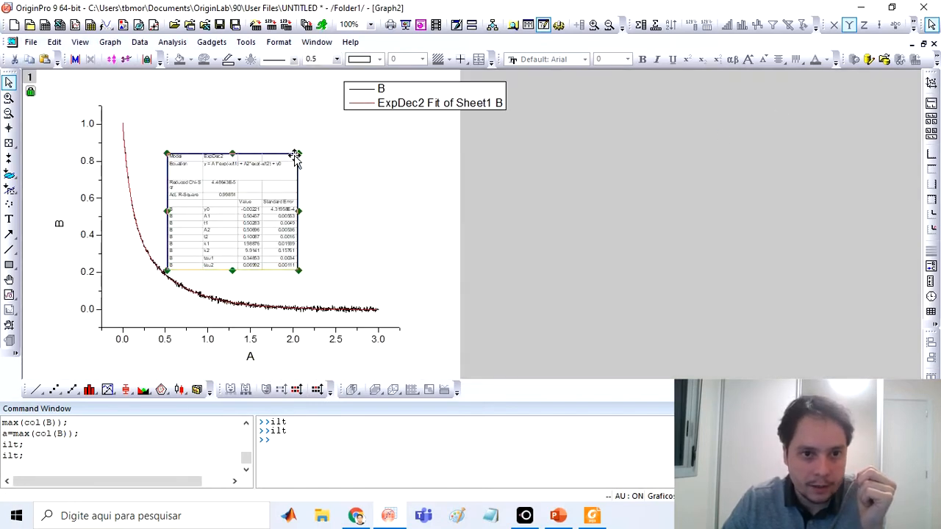
left_click_drag(297, 154, 414, 49)
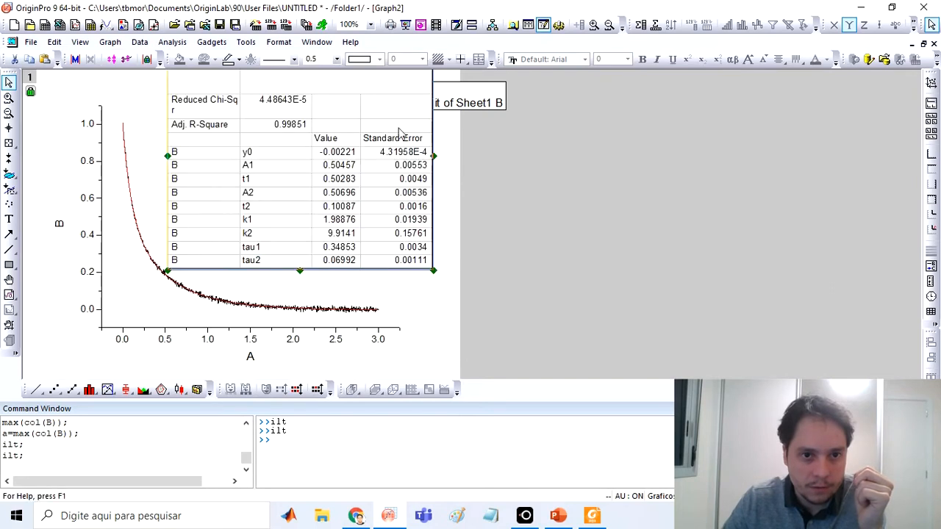
left_click_drag(353, 221, 385, 242)
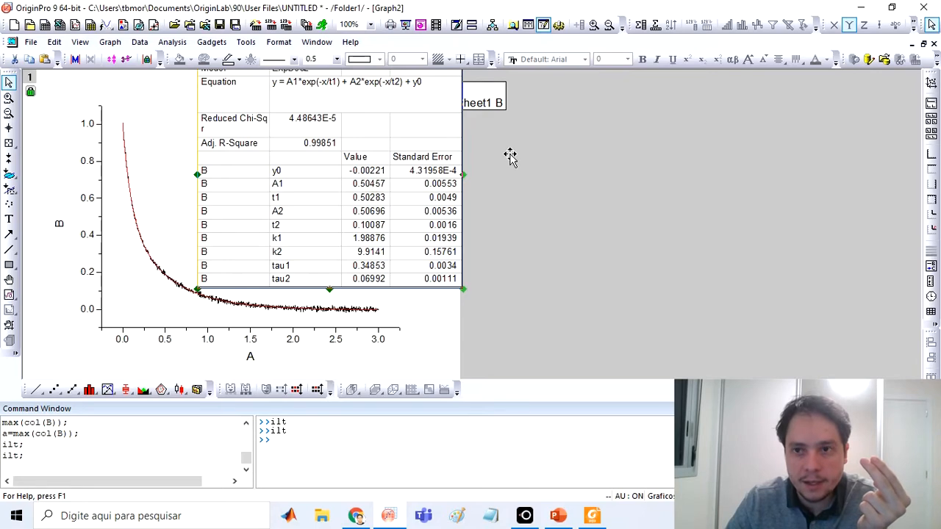
left_click(922, 44)
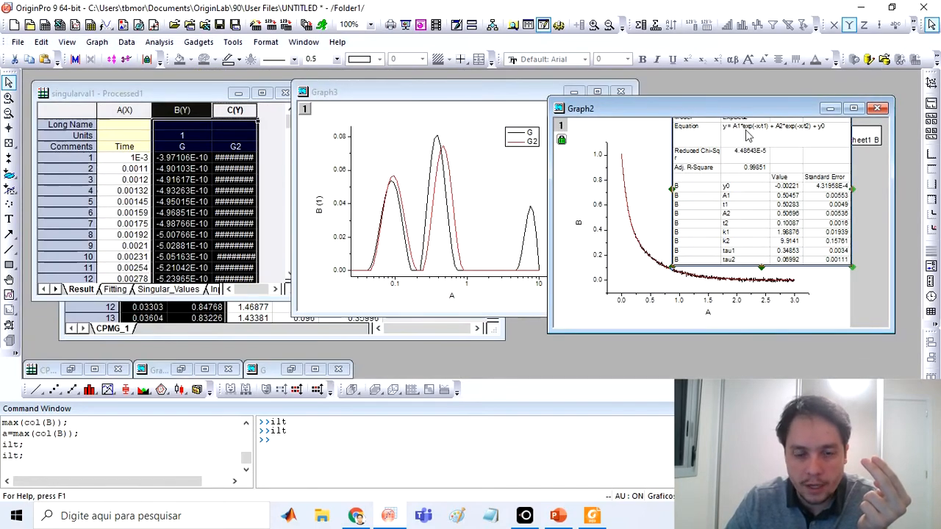
- Enlarge Graph3 and read the peak positions of the G and G2 curves with the Screen Reader, including the extra peak near 10
left_click(501, 99)
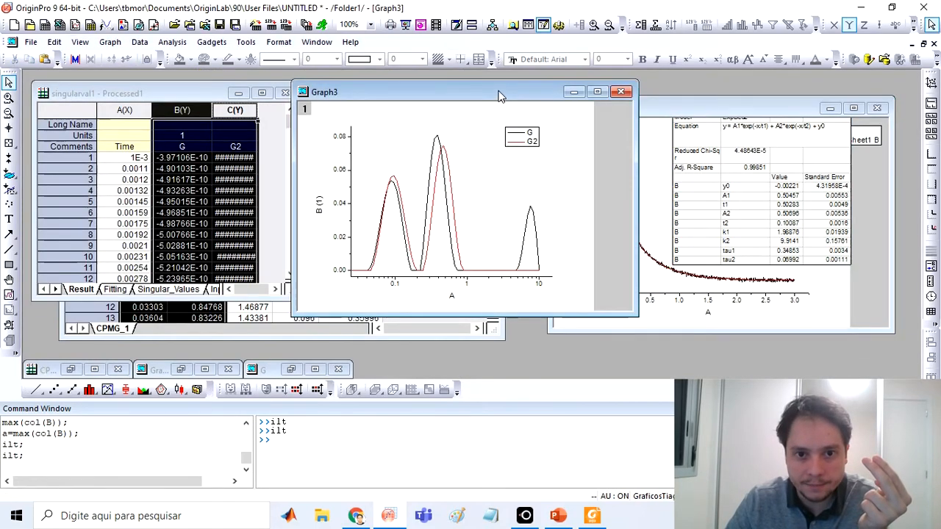
double_click(498, 97)
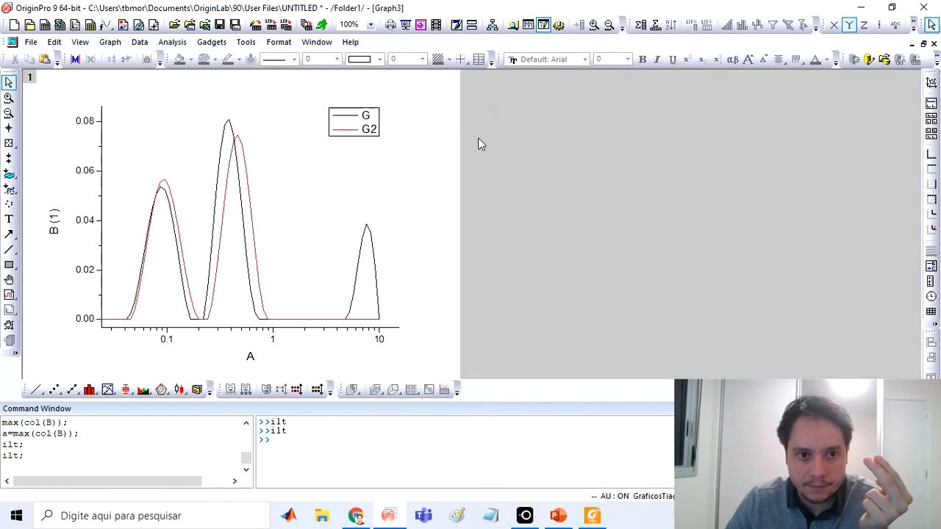
left_click(10, 130)
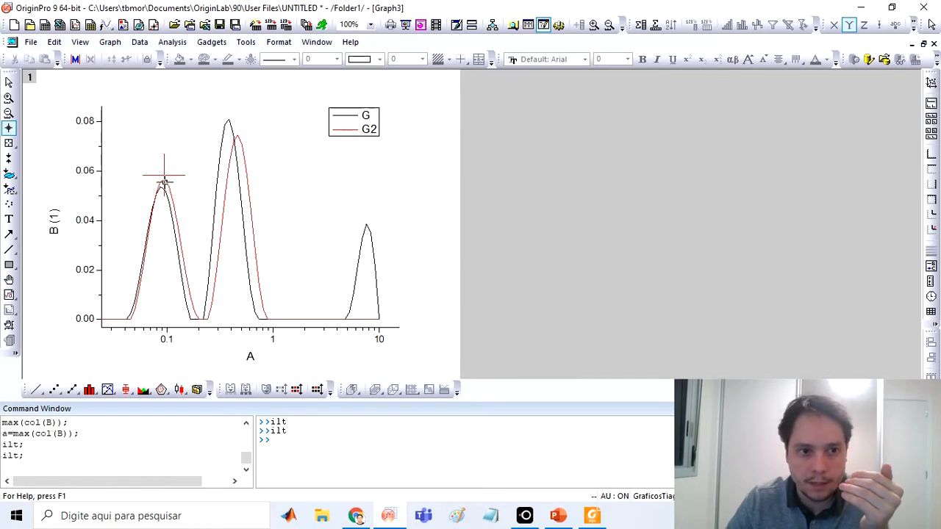
left_click(165, 172)
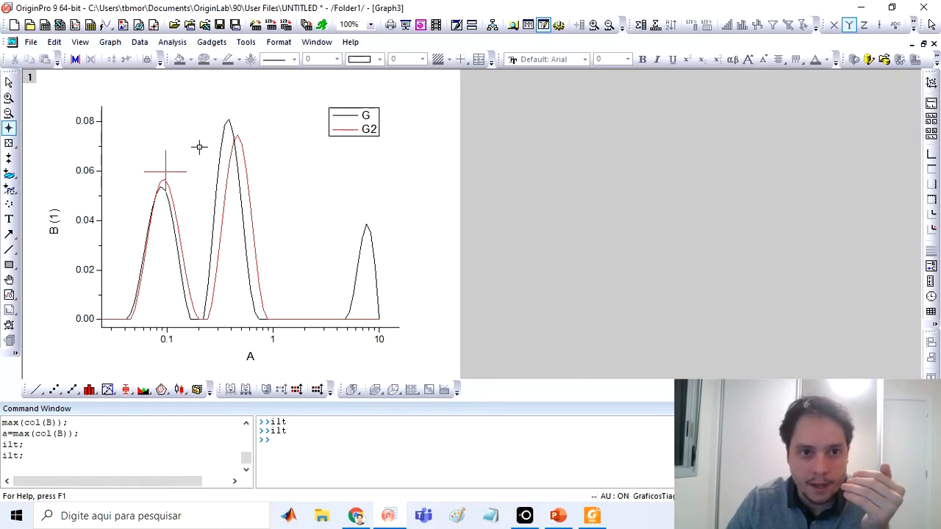
left_click(238, 130)
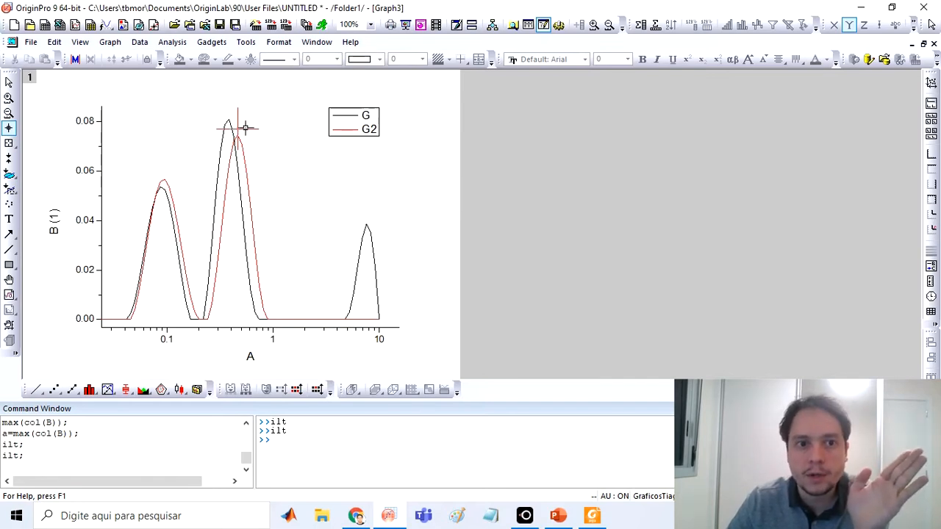
left_click(241, 125)
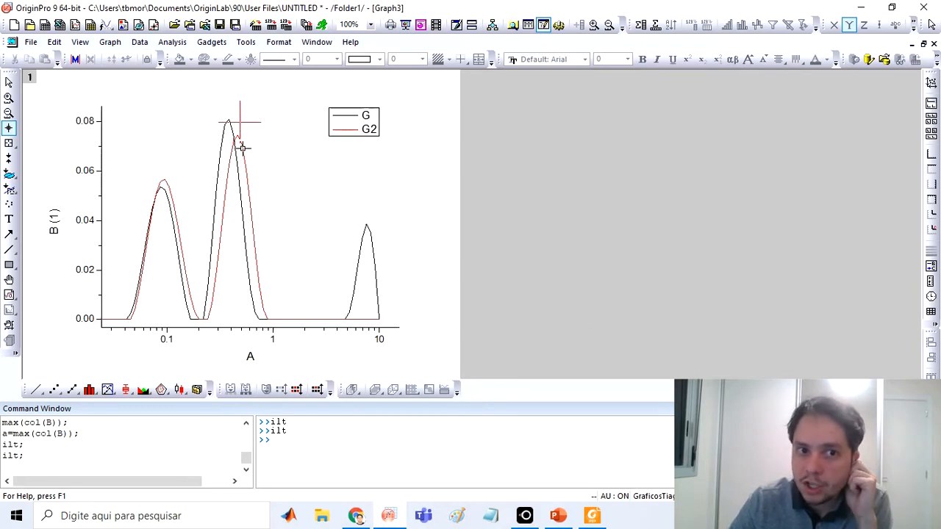
left_click(229, 112)
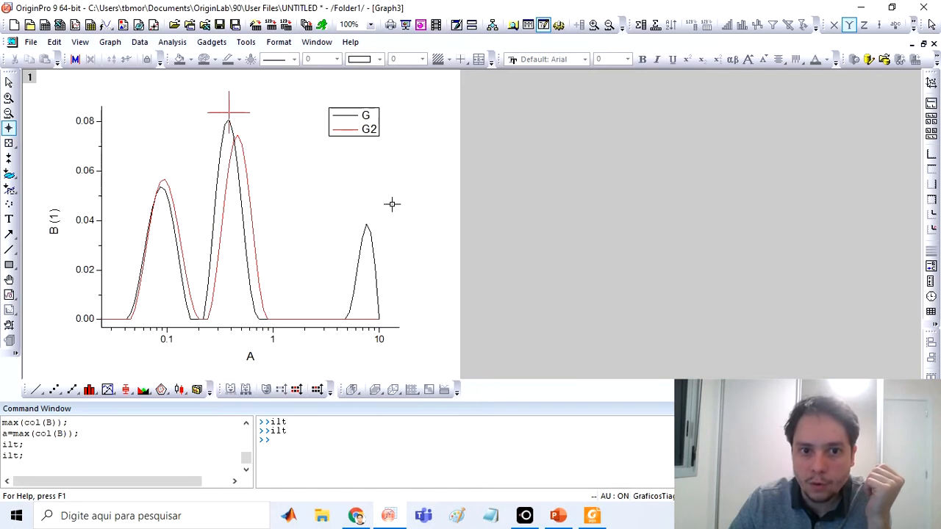
left_click(369, 219)
left_click(367, 216)
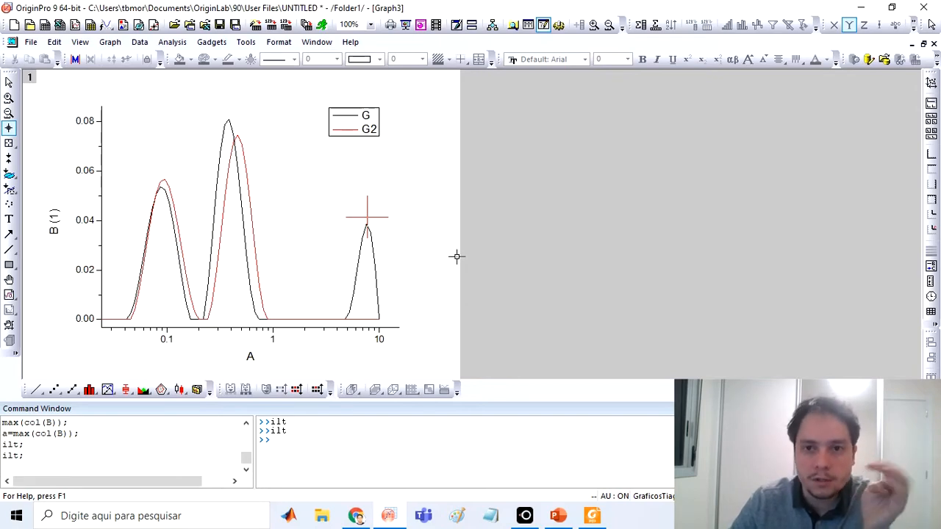
left_click(923, 43)
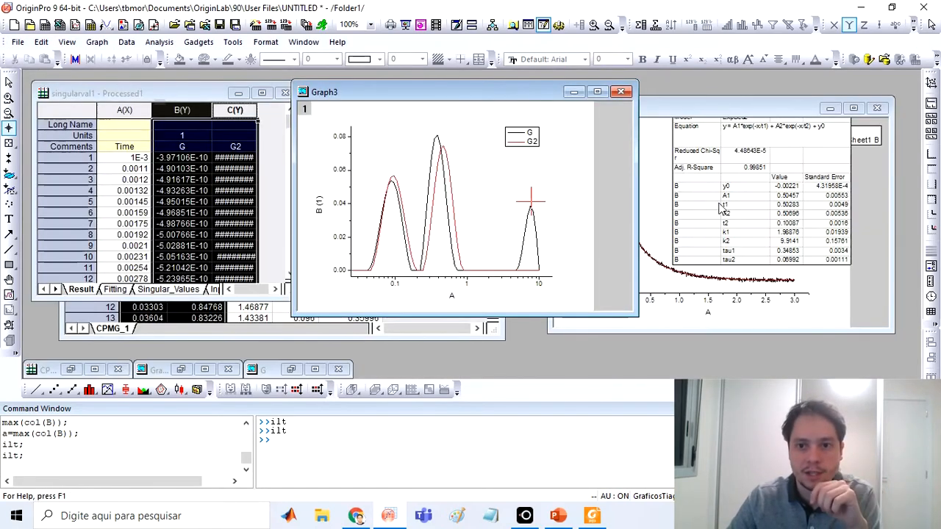
- Move the LetsView whiteboard window out of the way to uncover the OriginPro workspace
left_click(845, 304)
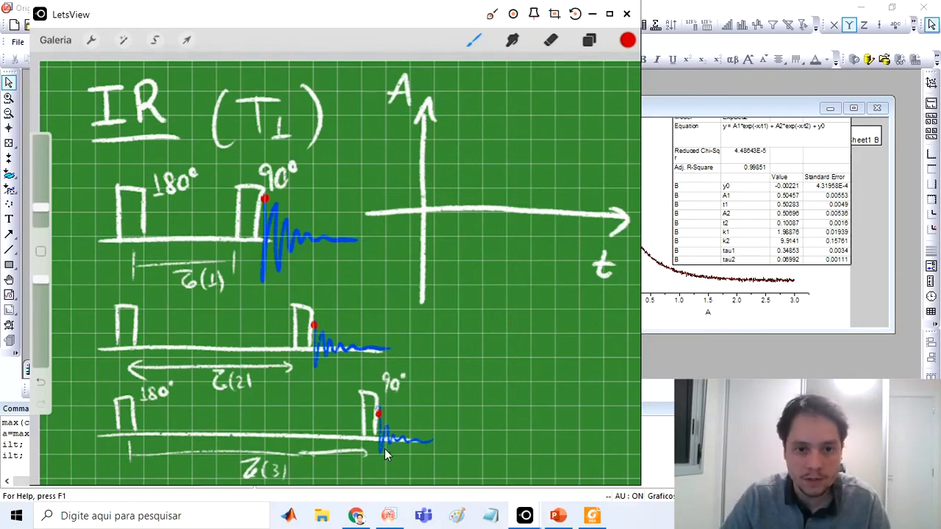
mouse_move(580, 520)
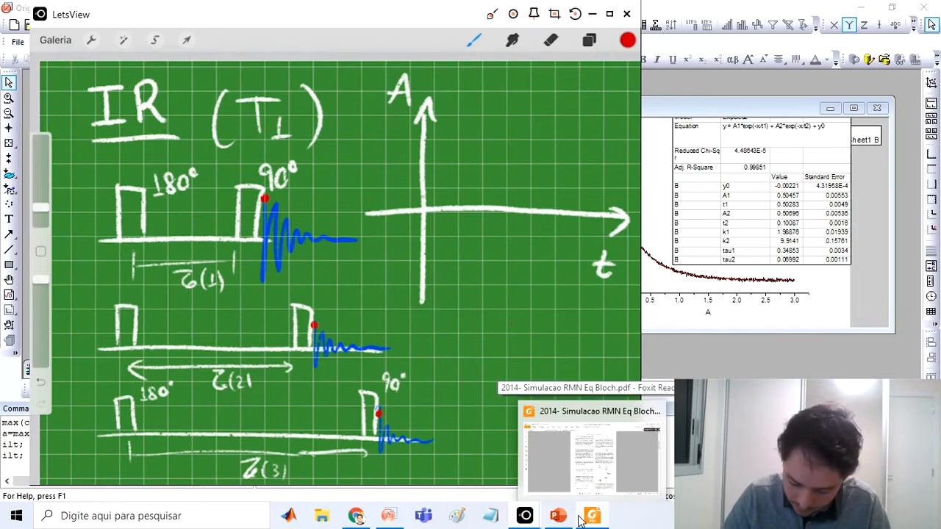
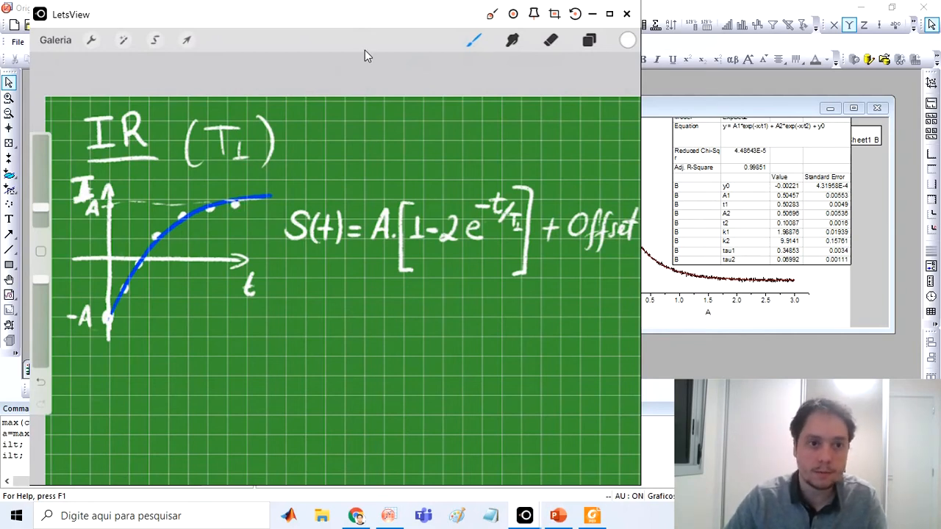
left_click_drag(357, 16, 940, 96)
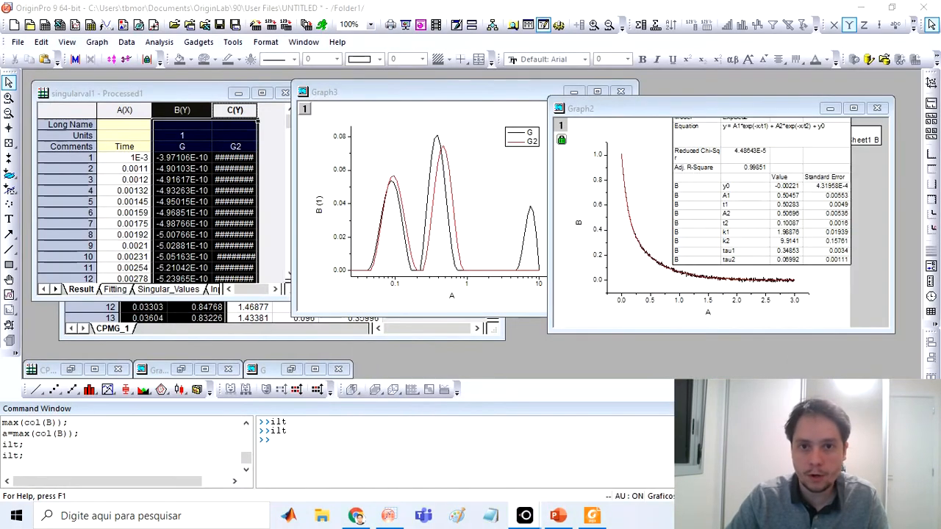
- Delete the Graph2 and Graph3 windows from the project
left_click(876, 108)
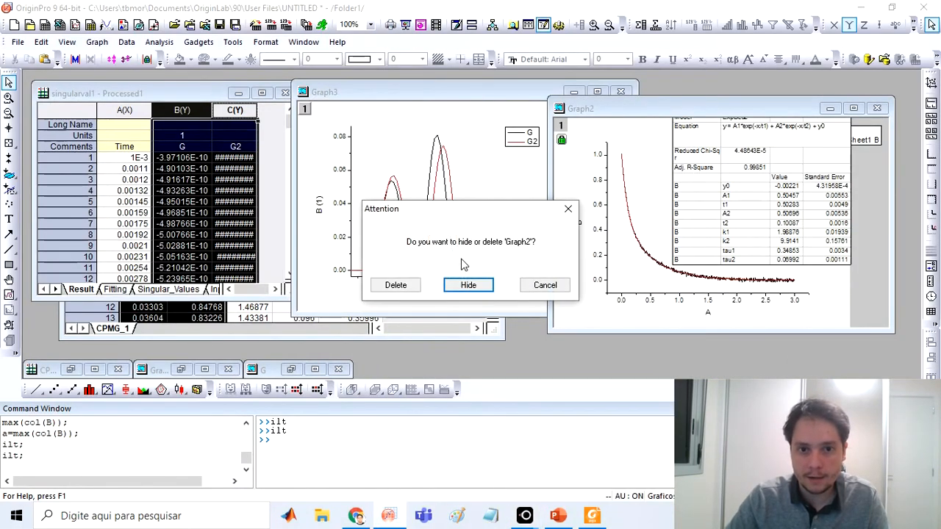
left_click(400, 287)
left_click(620, 91)
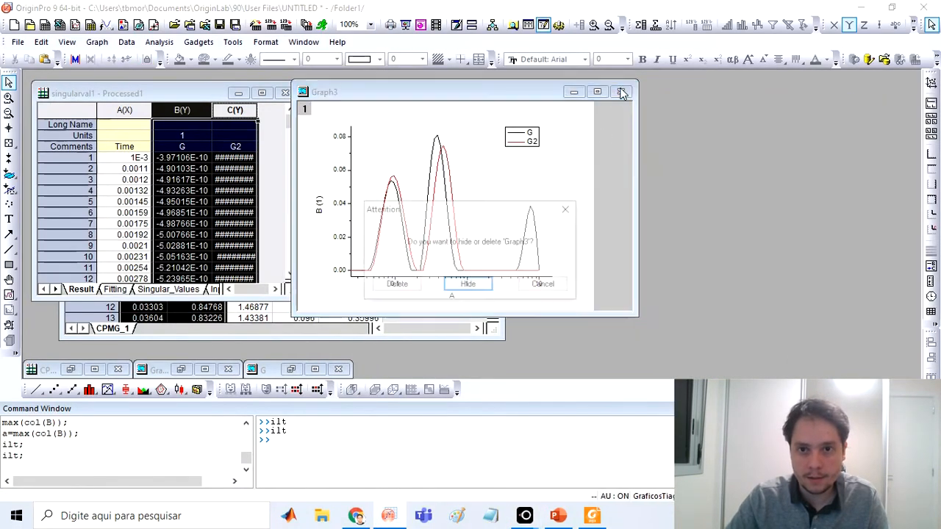
left_click(393, 285)
- Delete the singularval1 and Book1 workbooks, including the fit operation and output associated with Book1
left_click(286, 93)
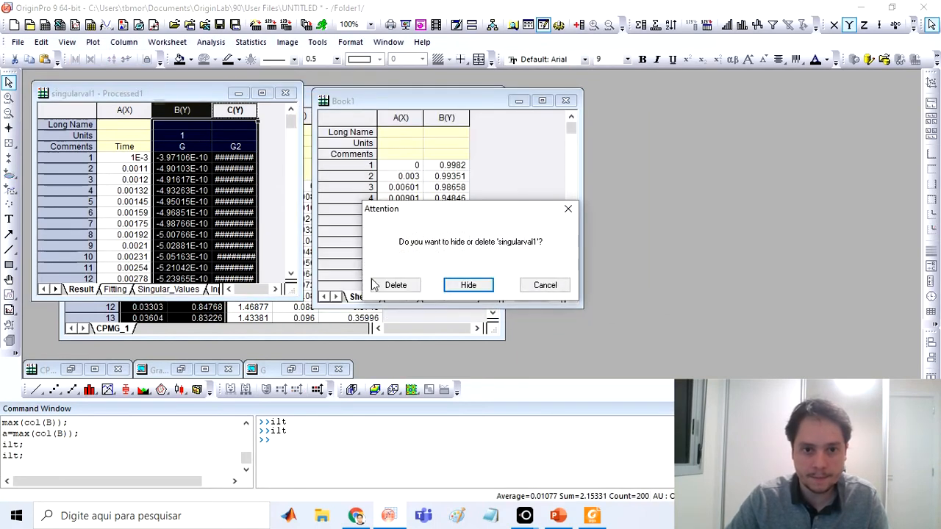
left_click(394, 285)
left_click(567, 101)
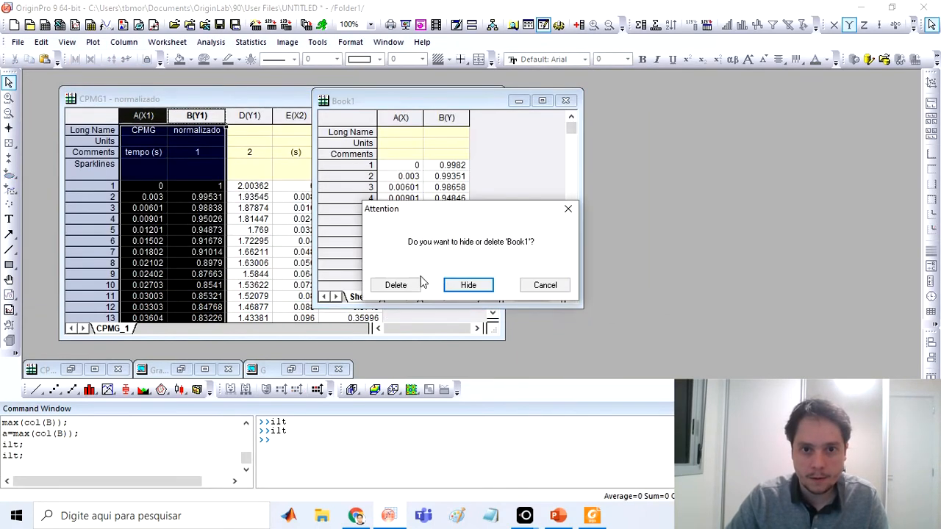
left_click(394, 285)
left_click(461, 314)
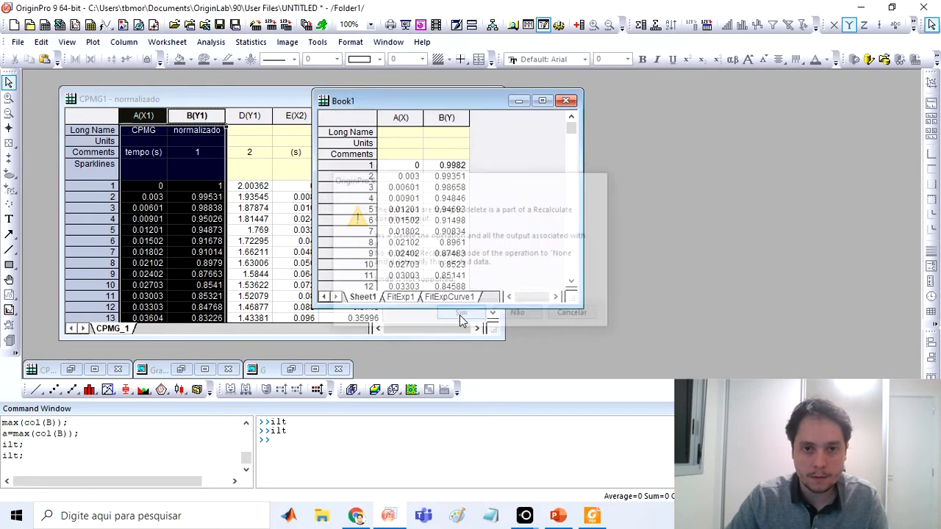
left_click(445, 213)
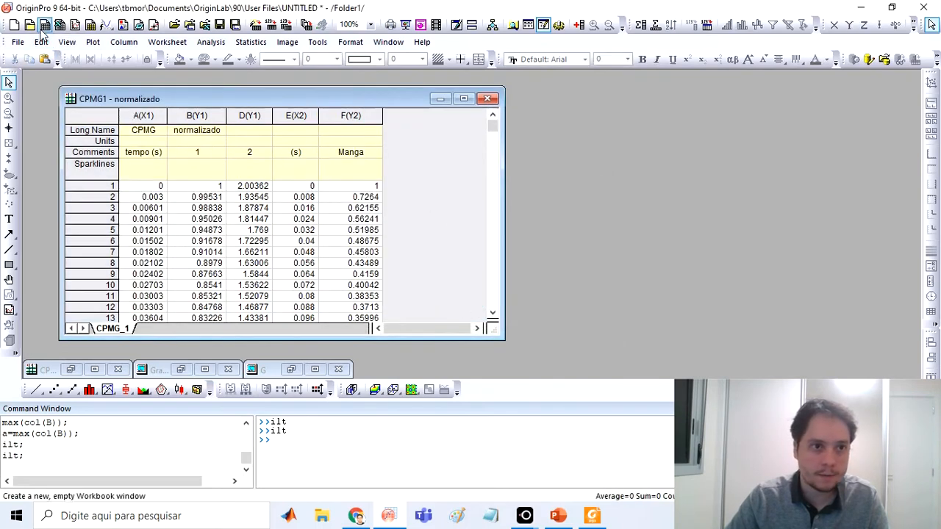
- Minimize the CPMG1 workbook and delete the singularvalue workbook
left_click(439, 98)
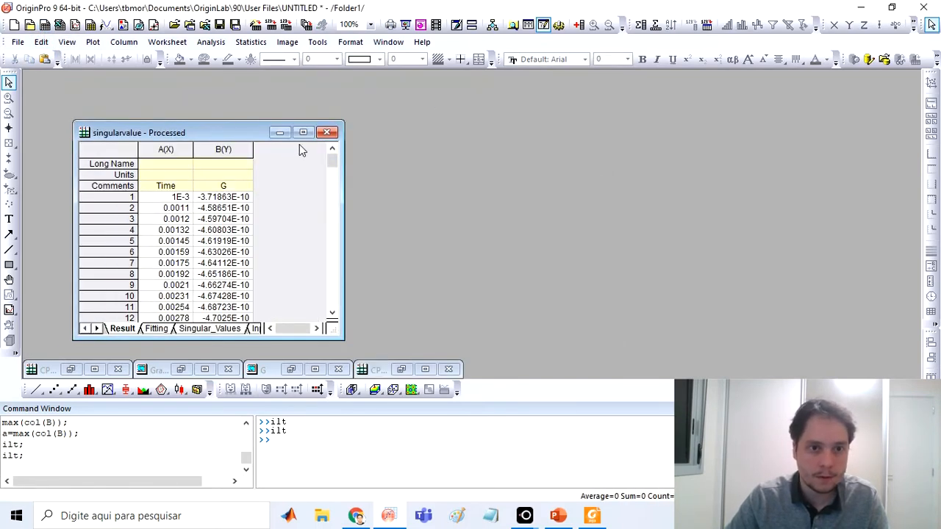
left_click(327, 133)
left_click(397, 284)
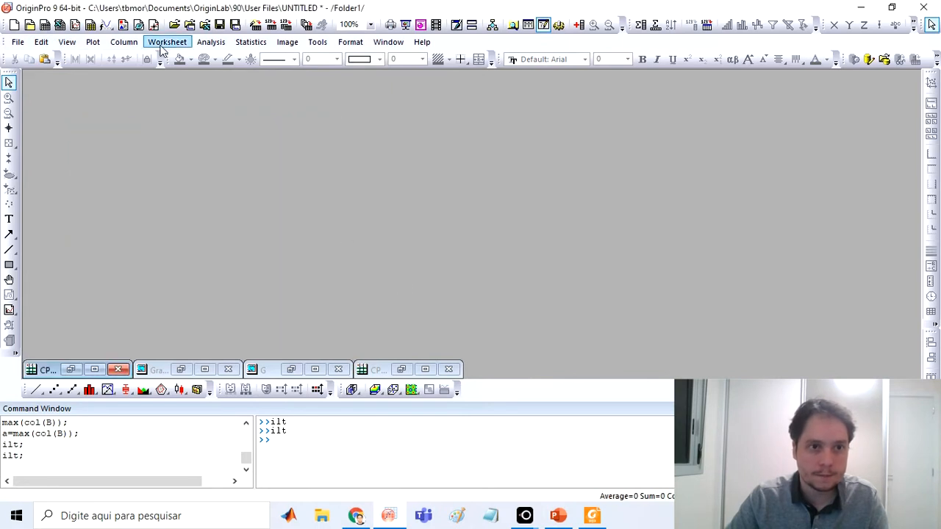
- Create a new workbook and import the inversion-recovery file IR_1.dat into it as ASCII data
left_click(30, 25)
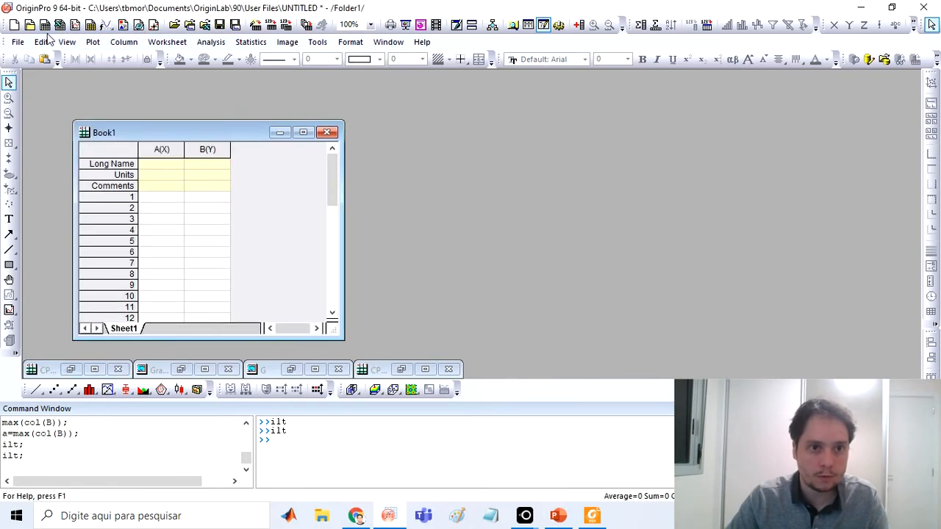
left_click(18, 42)
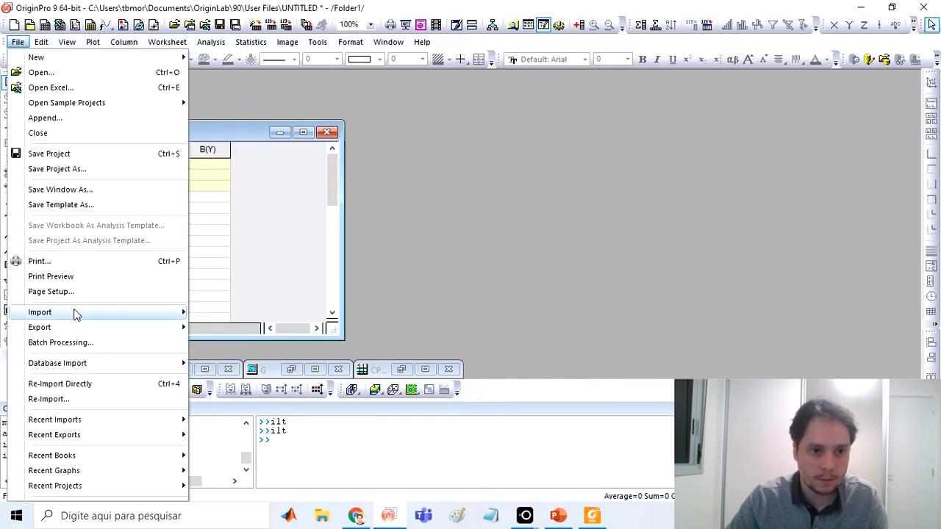
mouse_move(74, 315)
left_click(316, 25)
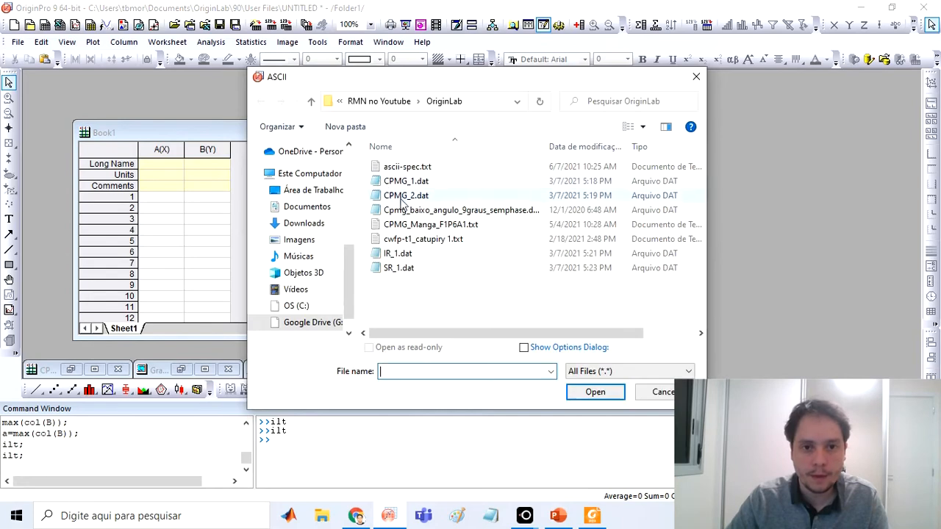
left_click(399, 254)
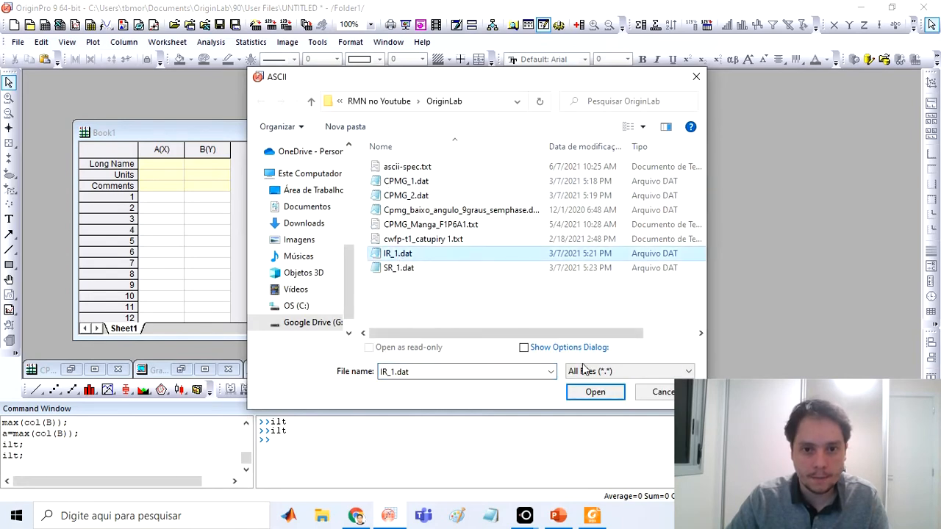
left_click(595, 391)
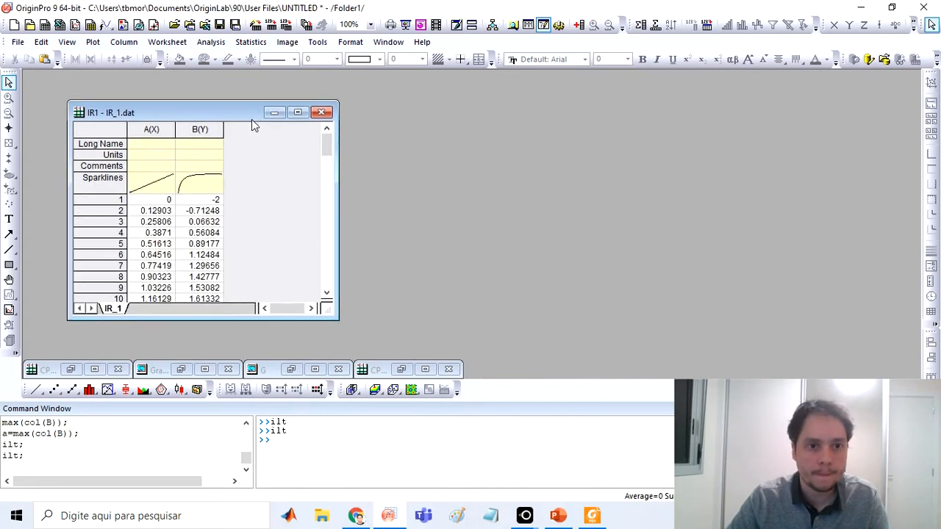
- Plot column B of the IR_1 worksheet as a scatter graph and place the graph beside the workbook
mouse_move(331, 139)
left_mouse_down()
mouse_move(332, 219)
mouse_move(326, 129)
left_mouse_up()
left_click(200, 118)
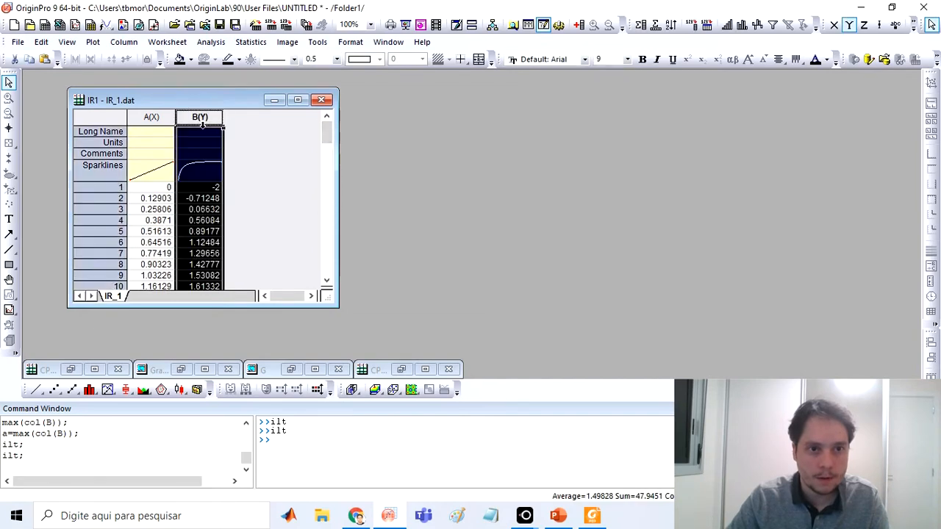
right_click(202, 121)
mouse_move(294, 9)
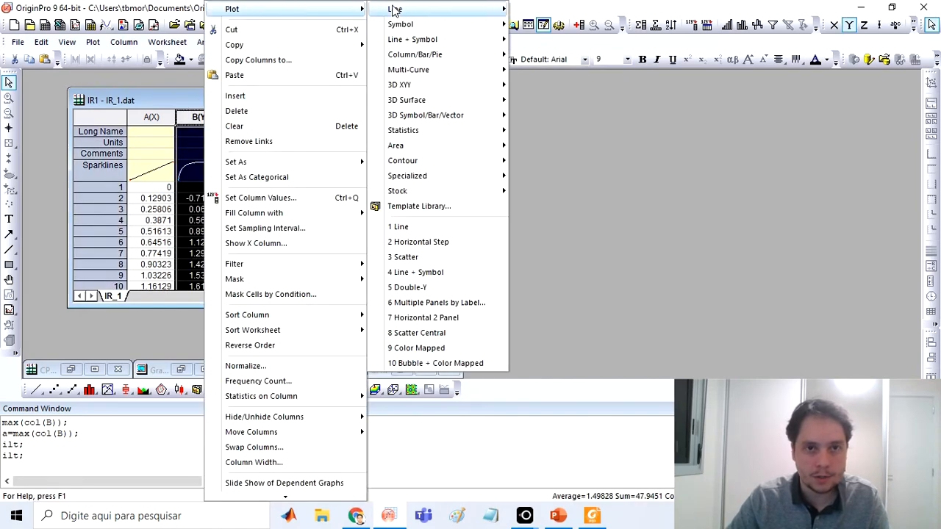
mouse_move(424, 28)
left_click(548, 24)
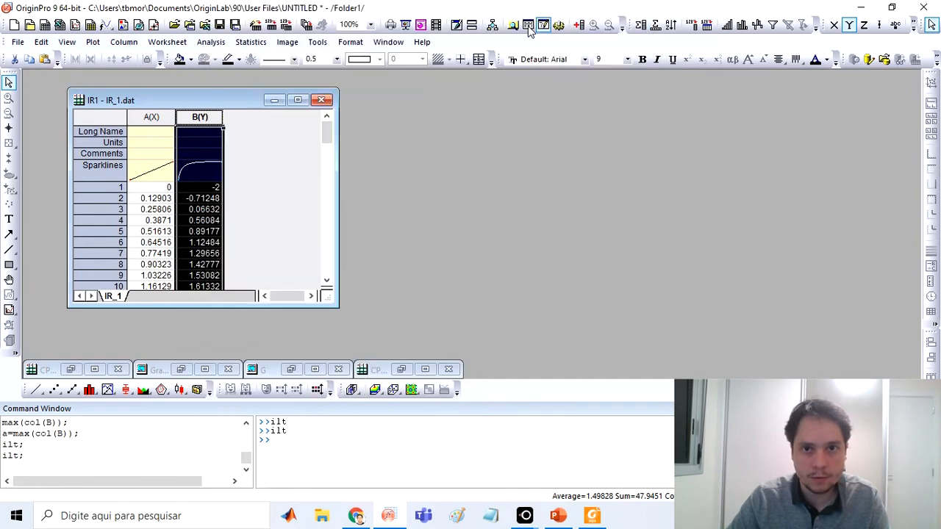
left_click_drag(253, 134, 582, 105)
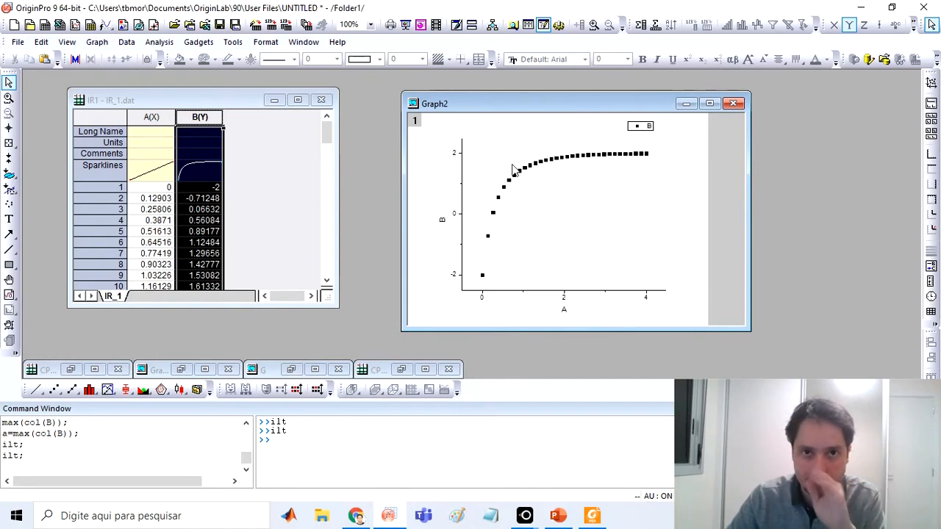
- Multiply column B of the IR_1 worksheet by 327 using the column formula col(B)*327
right_click(206, 124)
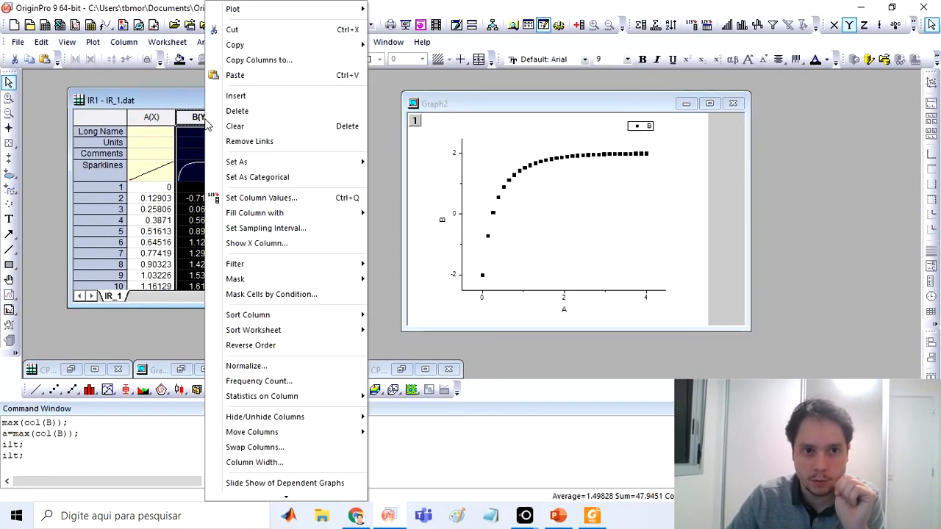
left_click(256, 203)
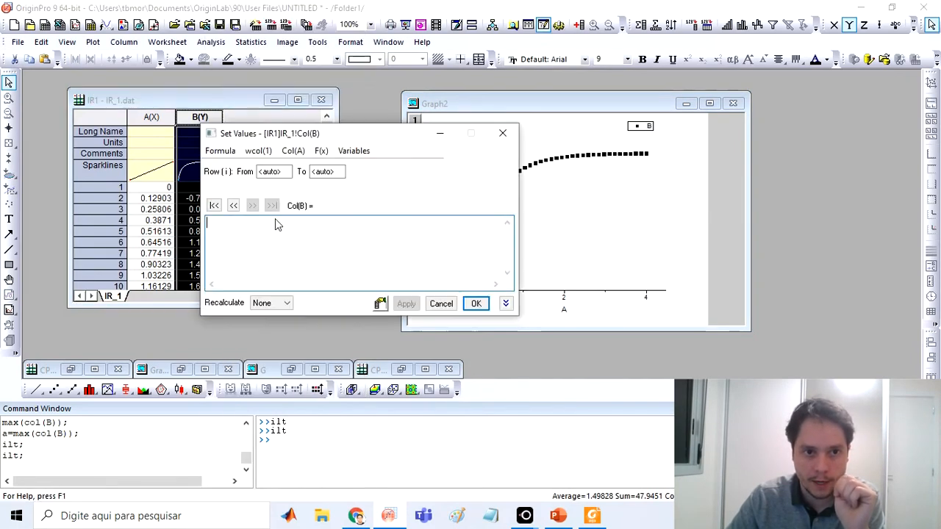
type("col(")
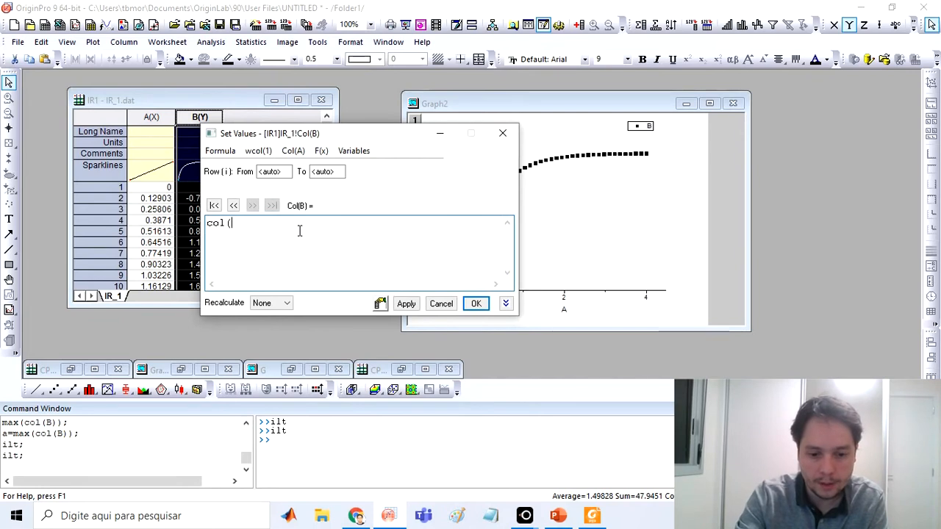
type("B)*")
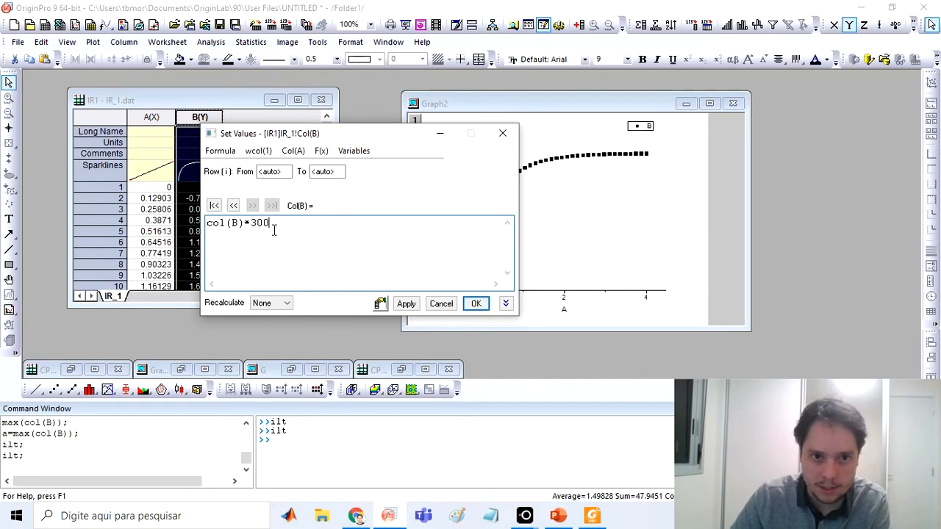
left_click_drag(272, 228, 259, 230)
type("27")
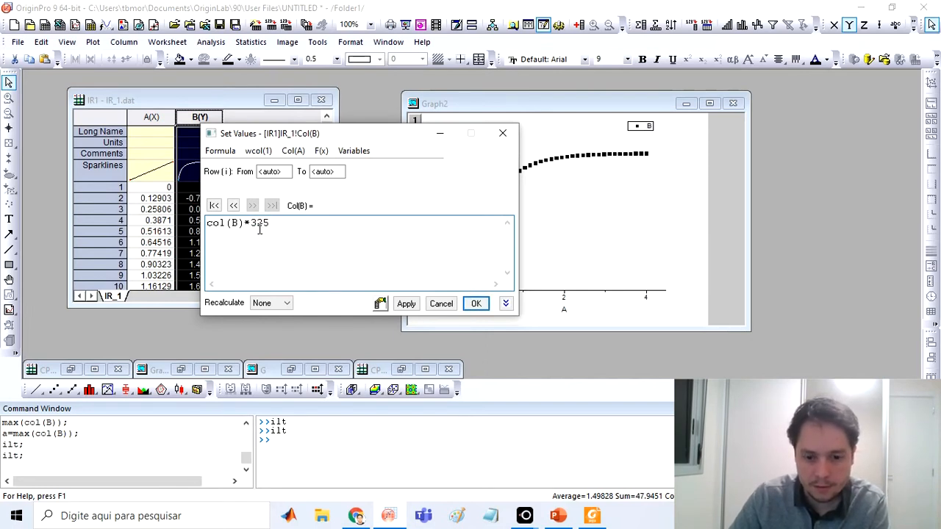
left_click(475, 303)
- Rescale Graph2 to fit the multiplied data, inspect the curve in the maximized window, and restore the window
left_click(556, 182)
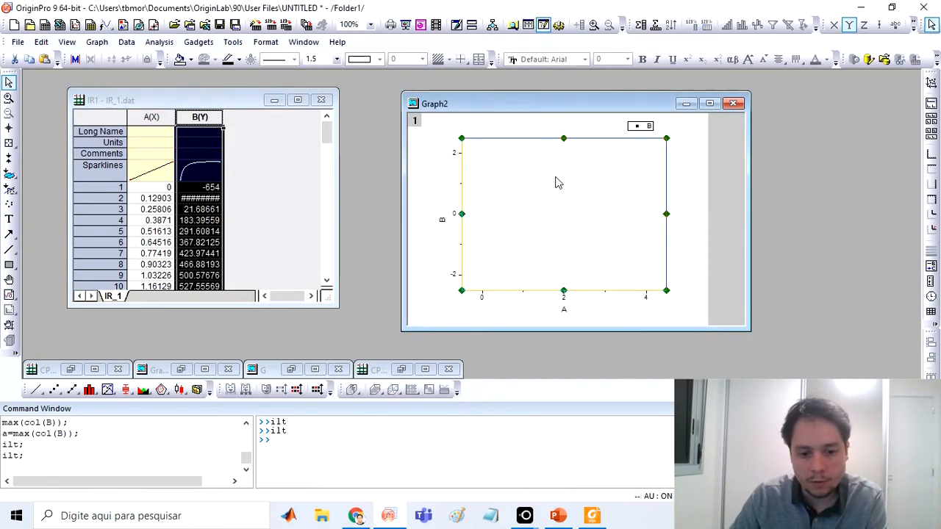
key("ctrl+r")
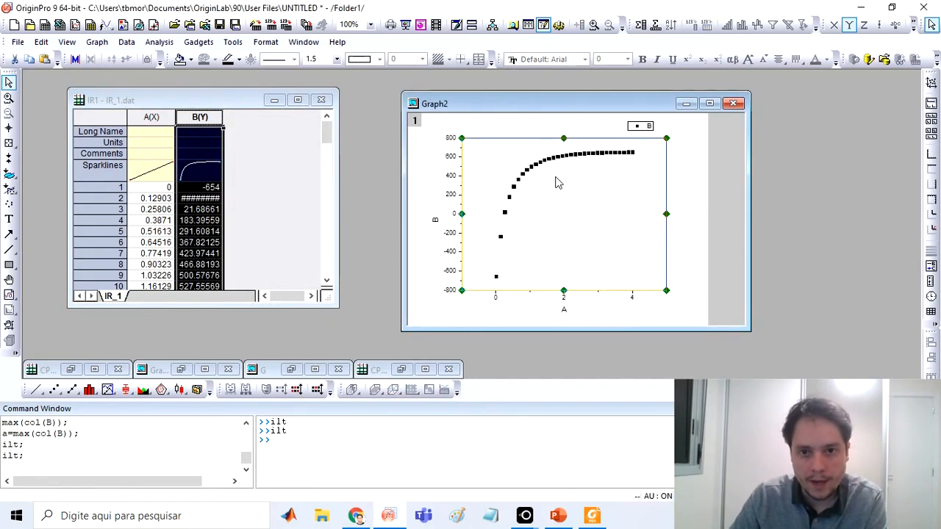
double_click(660, 103)
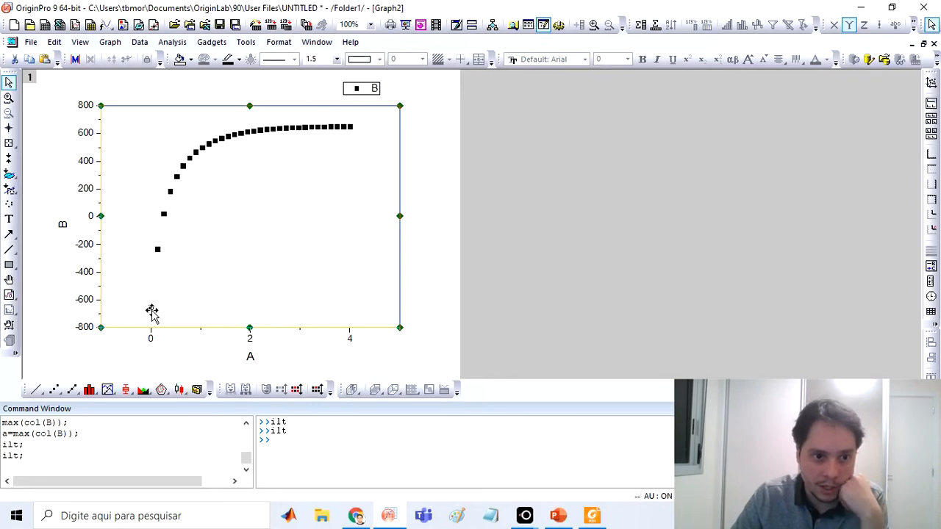
left_click(923, 44)
- Add a baseline offset of 53 to column B using the column formula col(B) + 53
left_click(198, 117)
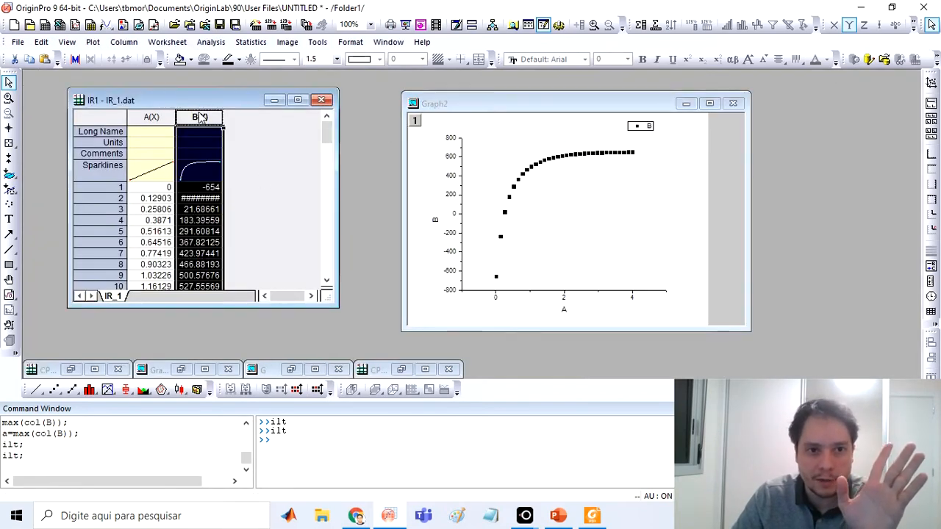
right_click(198, 117)
left_click(254, 196)
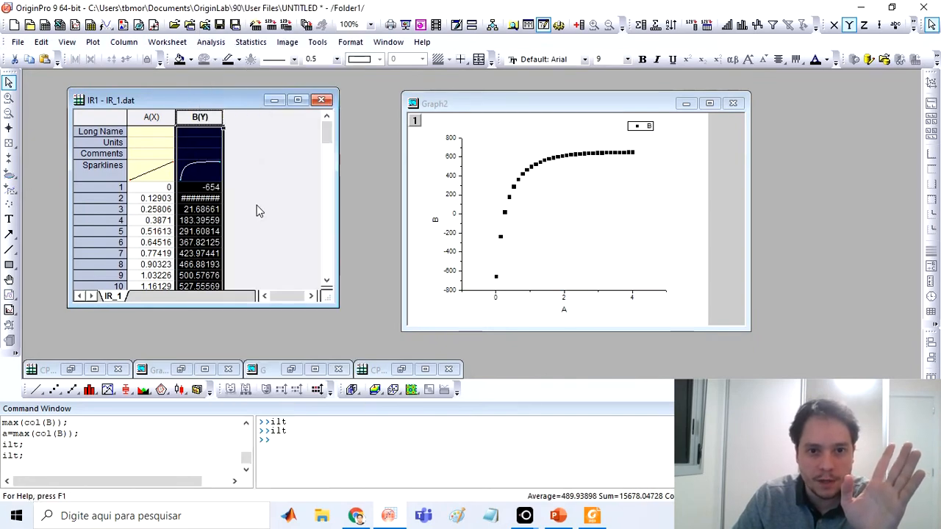
left_click(301, 227)
left_click_drag(301, 227, 253, 226)
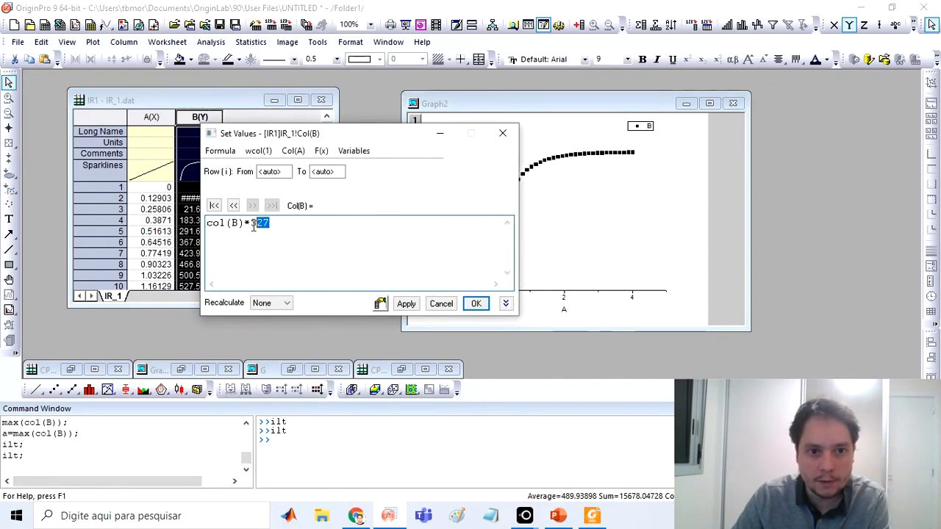
key("BackSpace")
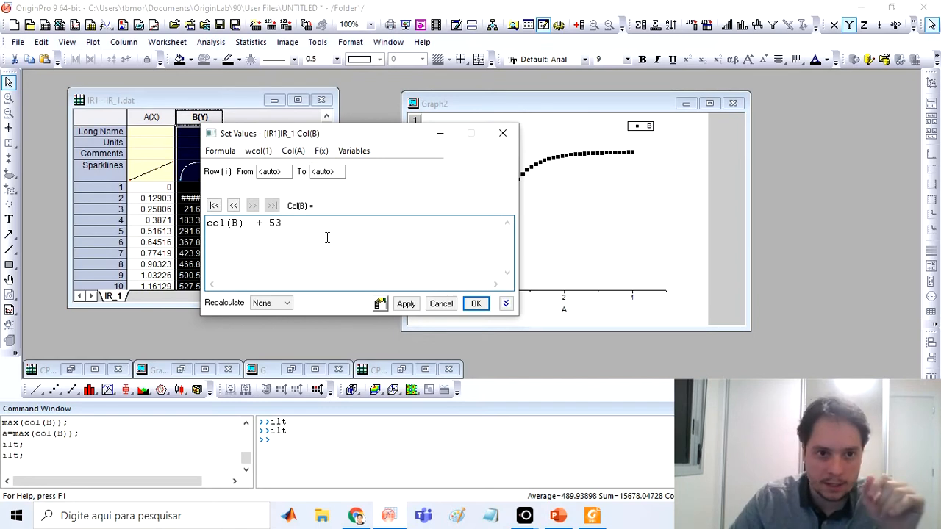
left_click(476, 303)
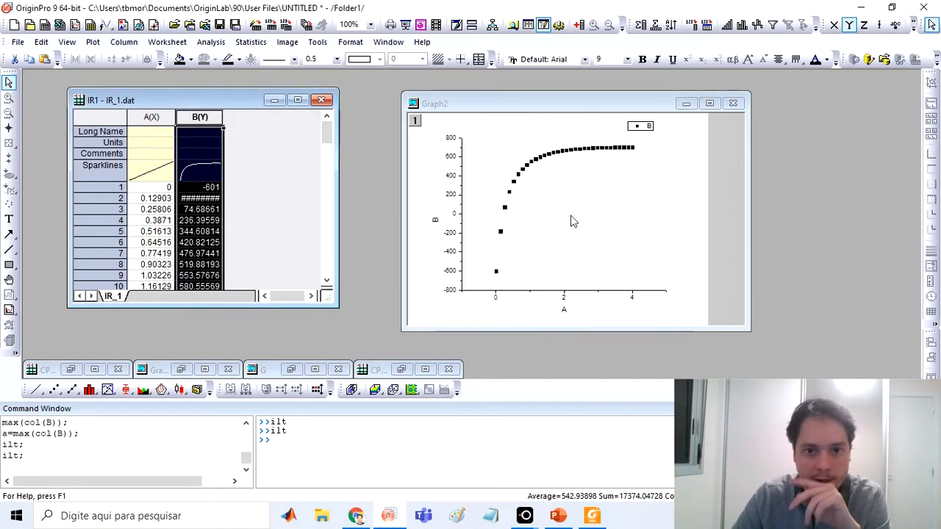
- Rescale Graph2 to the offset data, maximize it, and zoom its axes tightly around the plotted points
left_click(592, 205)
key("ctrl+r")
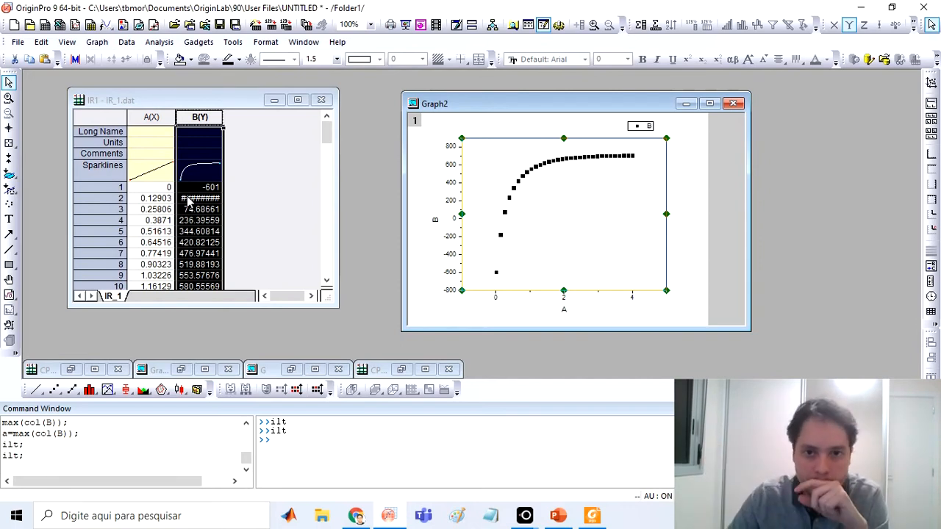
double_click(613, 108)
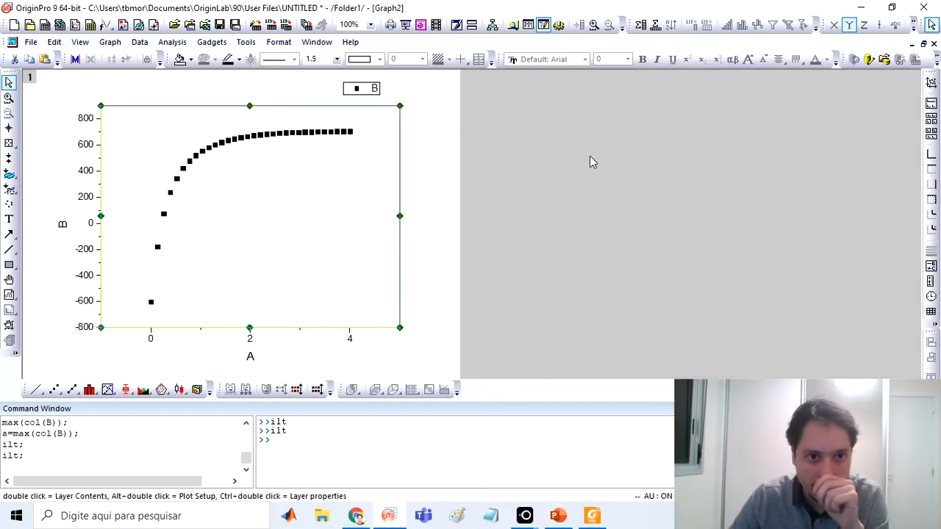
left_click(429, 229)
left_click(8, 97)
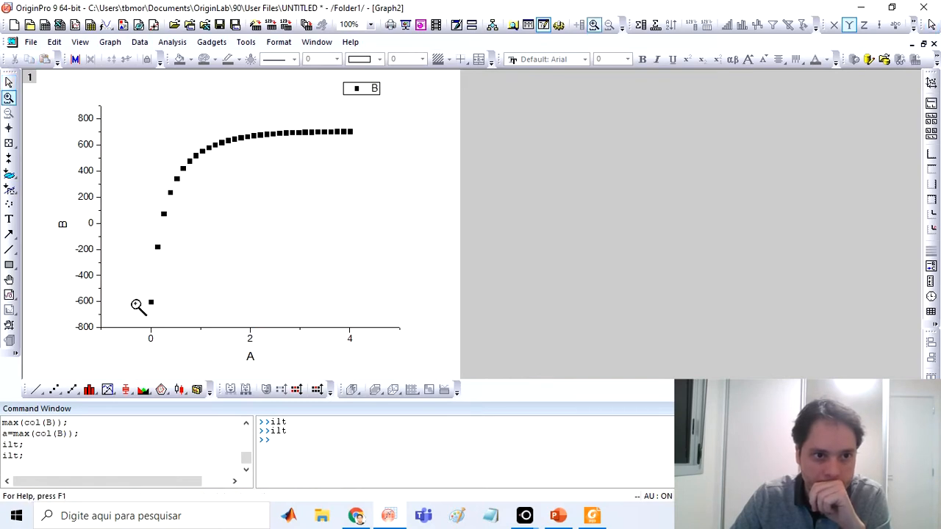
left_click_drag(145, 307, 361, 122)
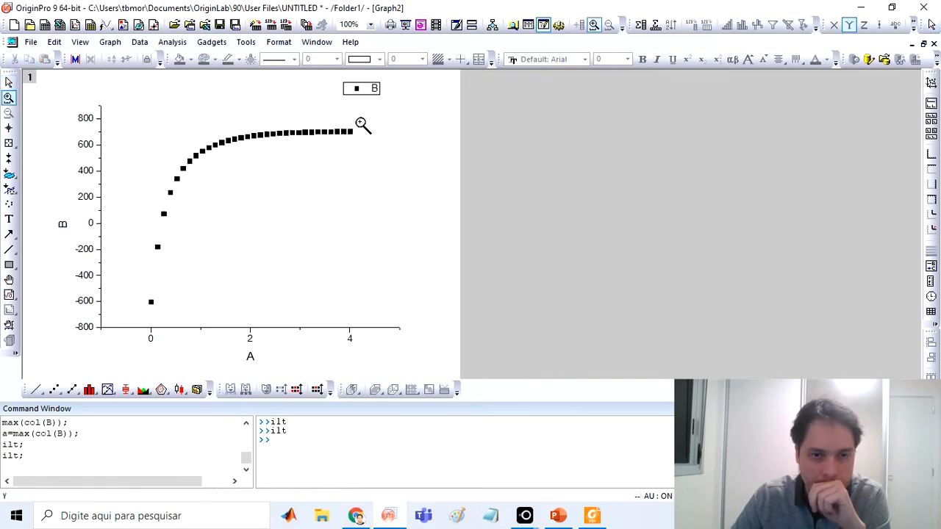
- Change the plot style of the Graph2 curve to Line + Symbol and restore the window size
left_click(35, 390)
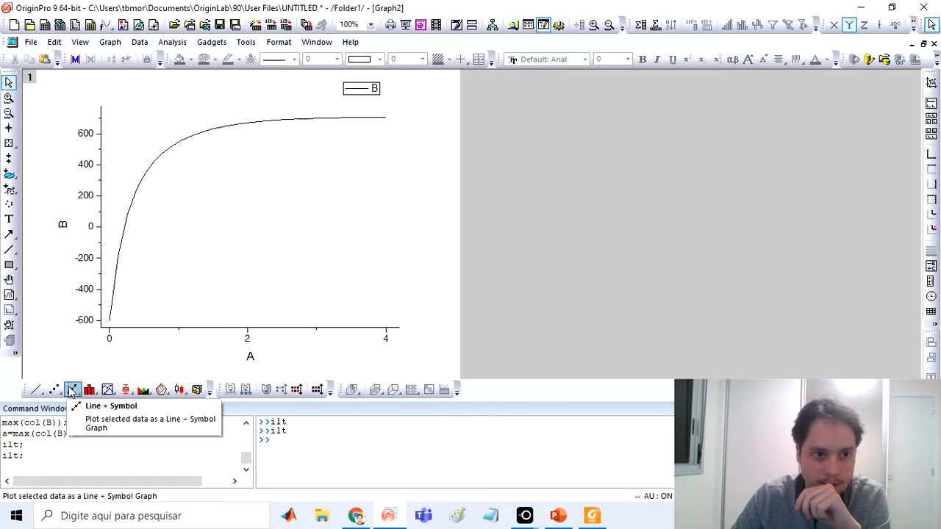
left_click(54, 389)
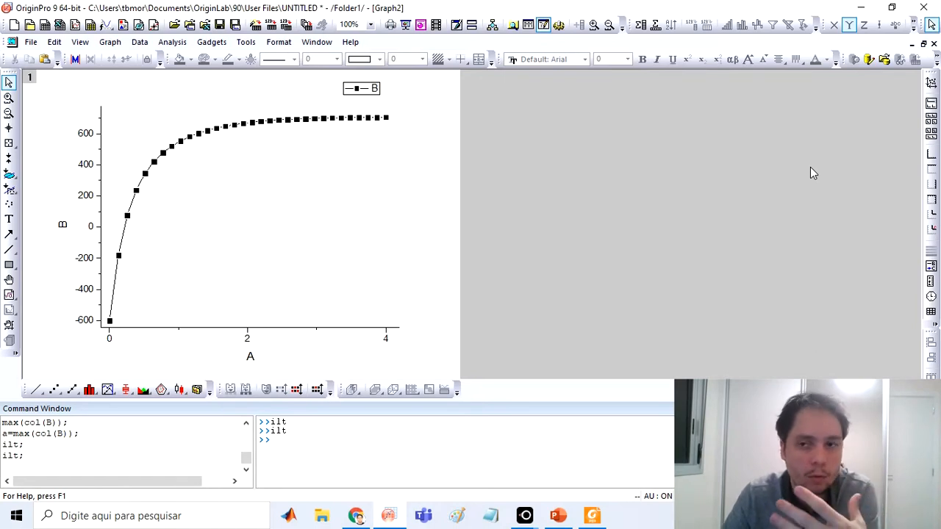
left_click(923, 44)
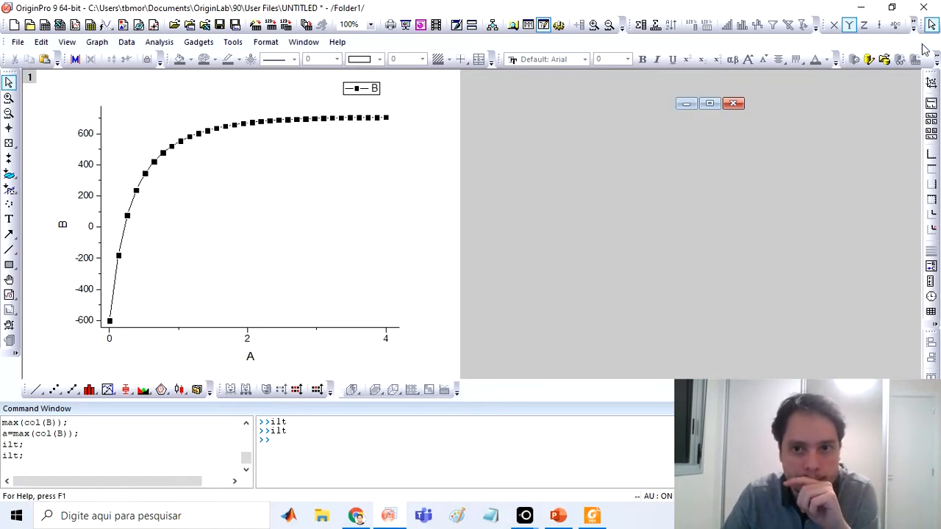
- Add a column C to the IR_1 worksheet and fill it with half of column B using col(B)/2
left_click(258, 183)
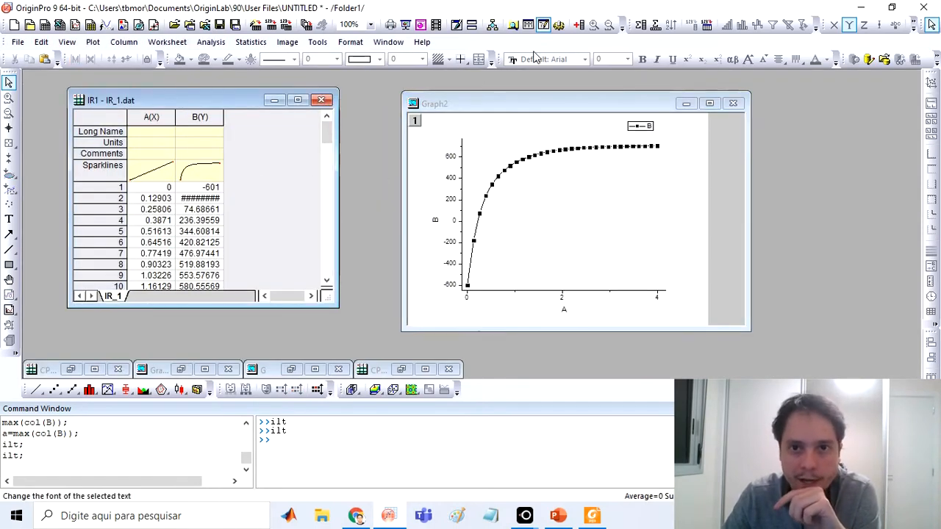
left_click(579, 28)
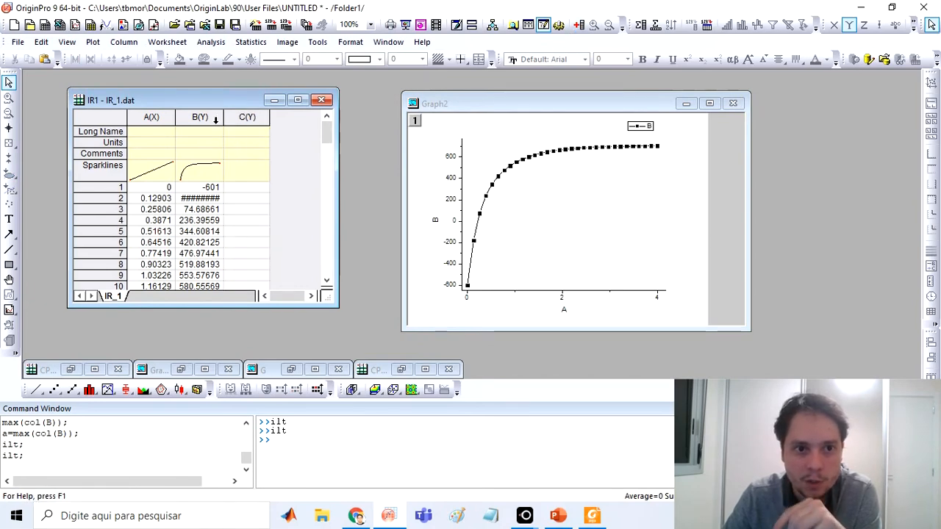
left_click(254, 118)
right_click(254, 118)
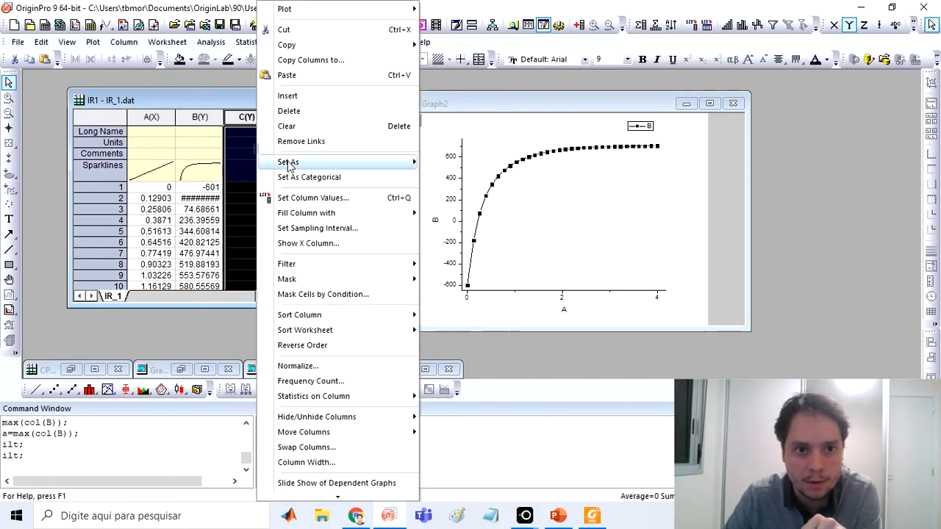
left_click(304, 199)
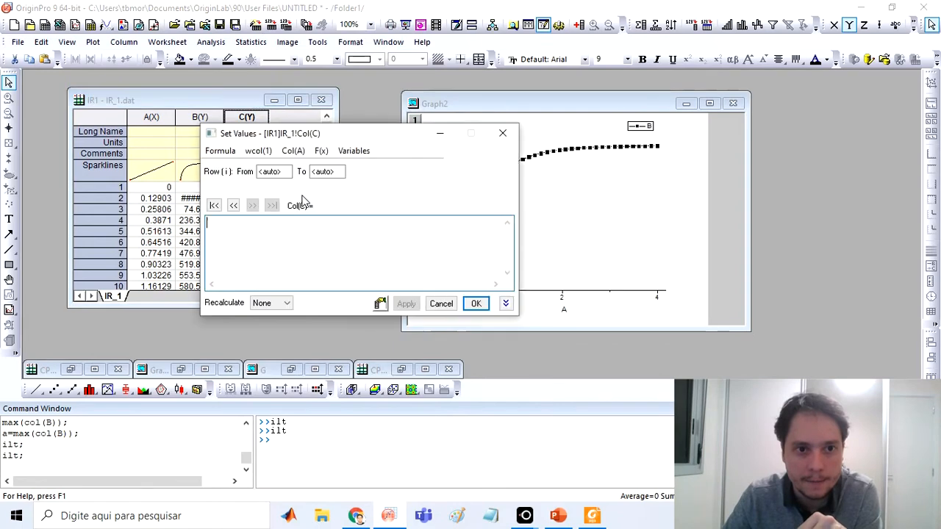
left_click_drag(386, 143, 630, 149)
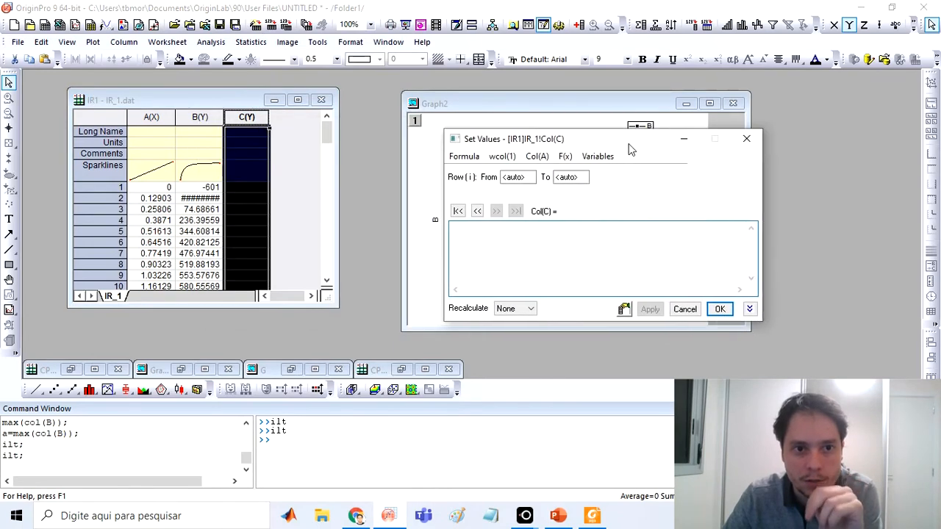
type("col(B)/2")
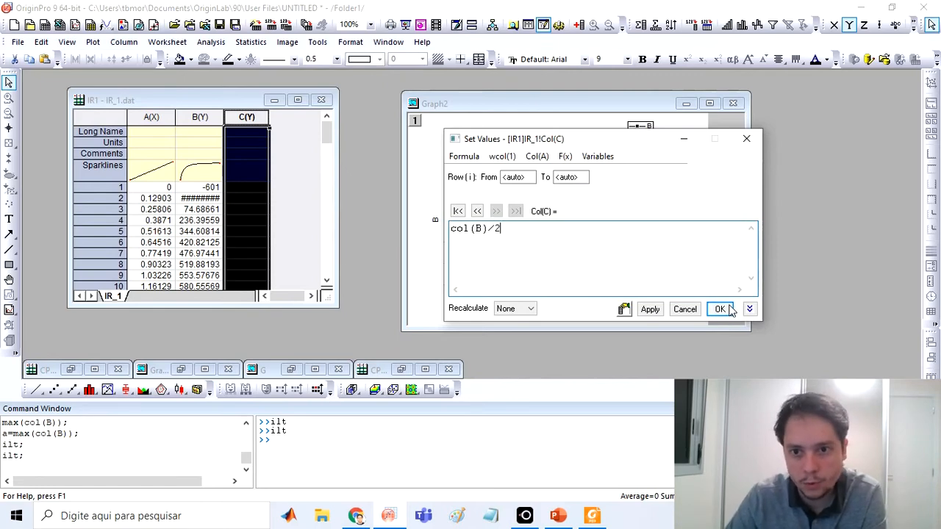
left_click(720, 308)
- Plot columns B and C together as a Line + Symbol graph and compare the two curves at full size
left_click(198, 119)
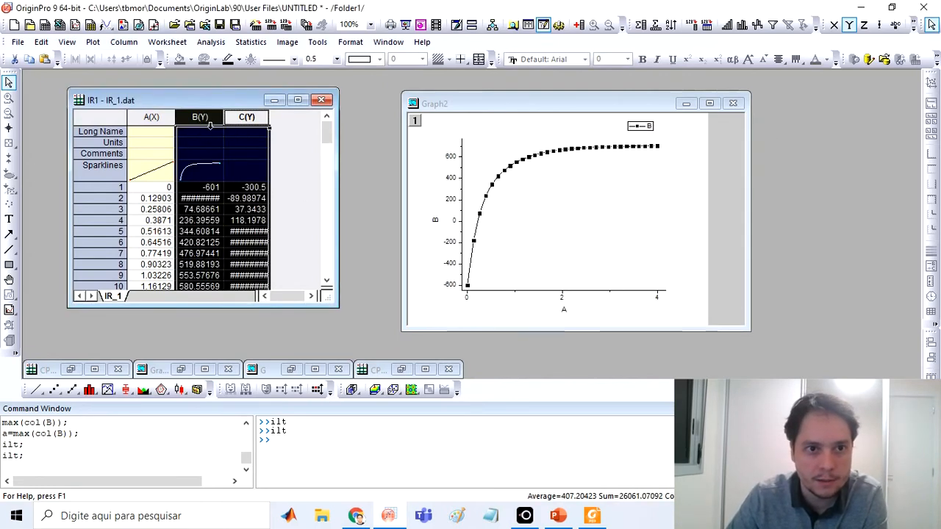
right_click(203, 124)
mouse_move(301, 19)
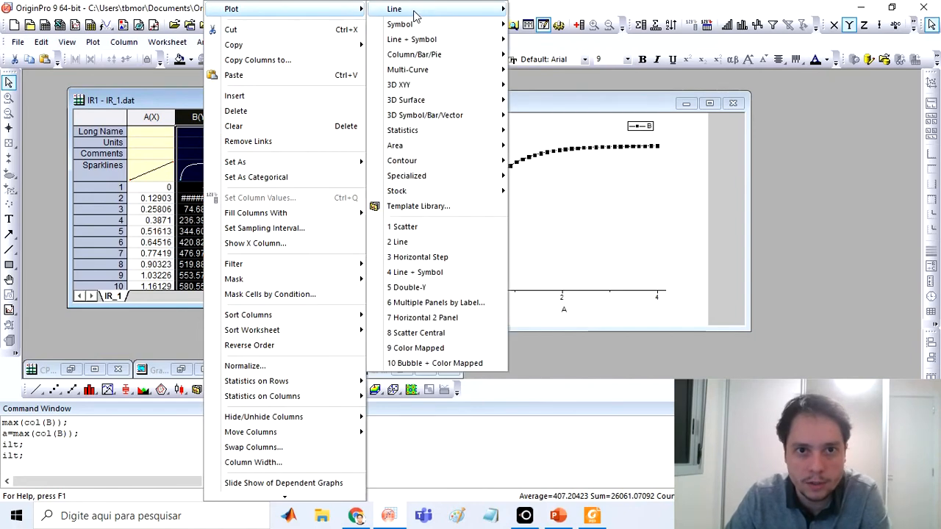
mouse_move(485, 38)
left_click(550, 40)
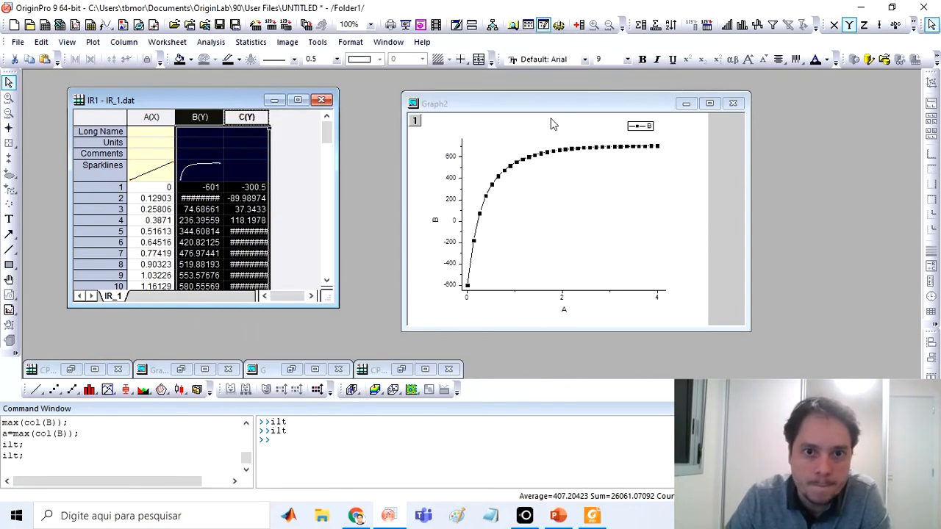
left_click_drag(306, 156, 693, 124)
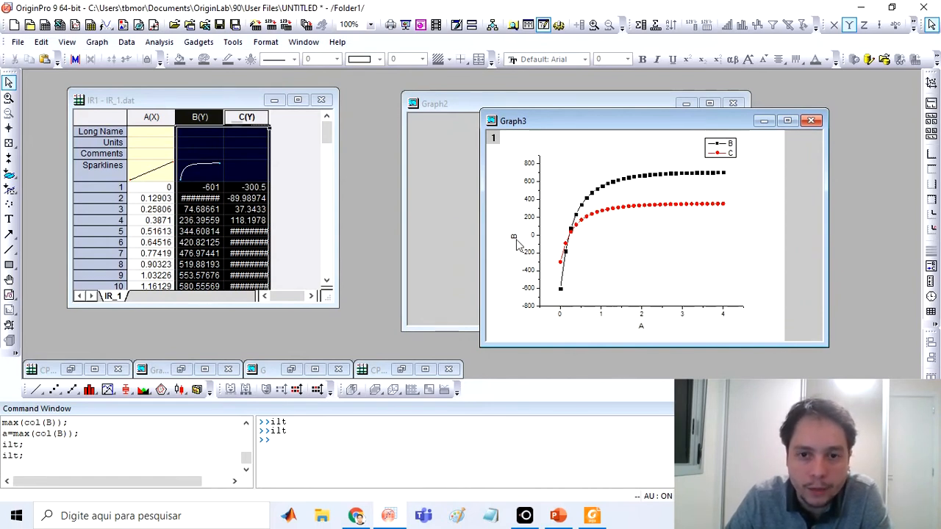
double_click(639, 130)
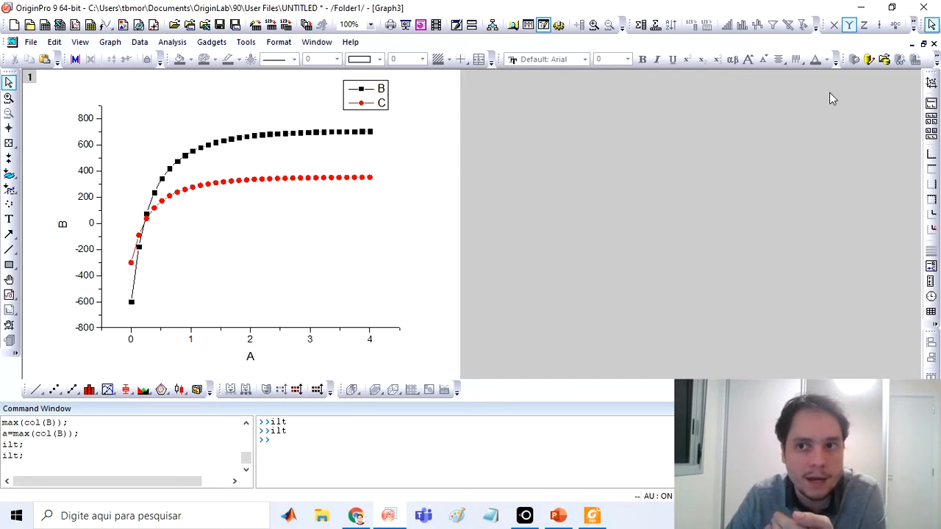
left_click(923, 43)
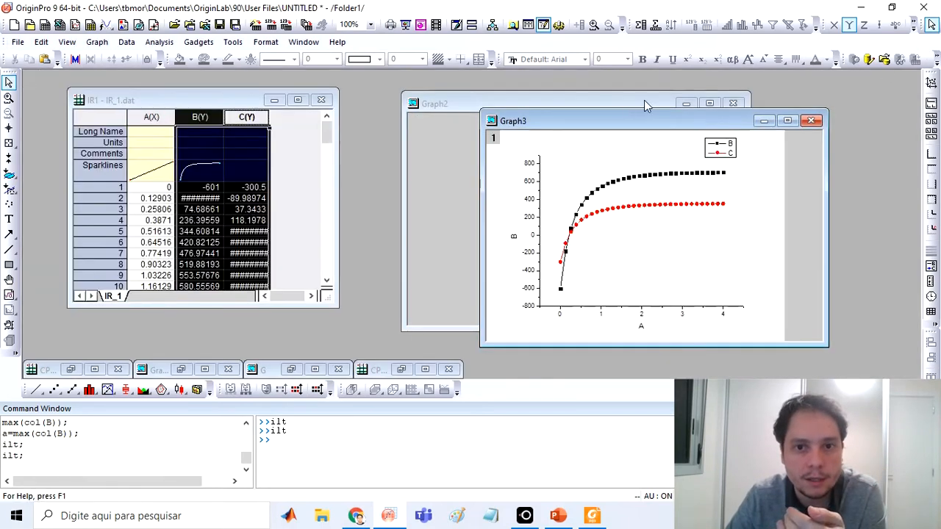
- Delete the comparison graph Graph3 and remove column C from the IR_1 worksheet
left_click(810, 120)
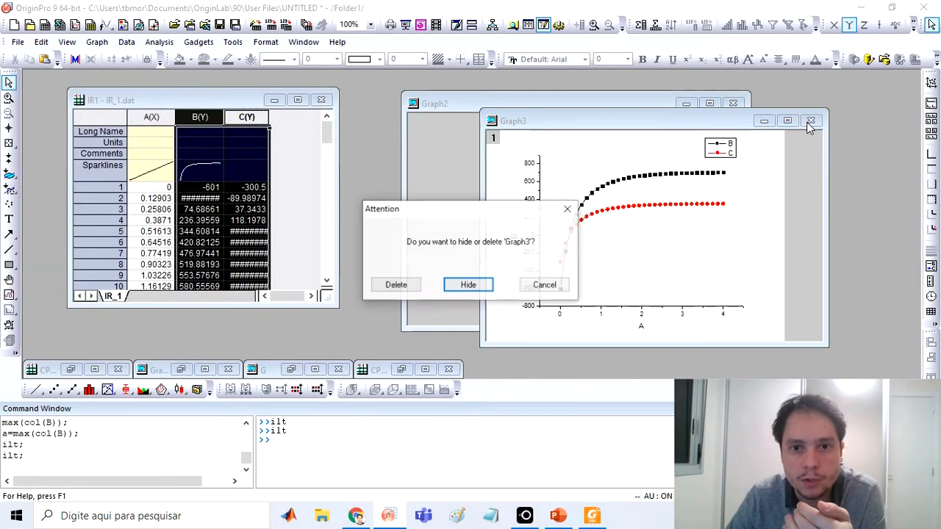
left_click(394, 285)
left_click(250, 118)
right_click(254, 119)
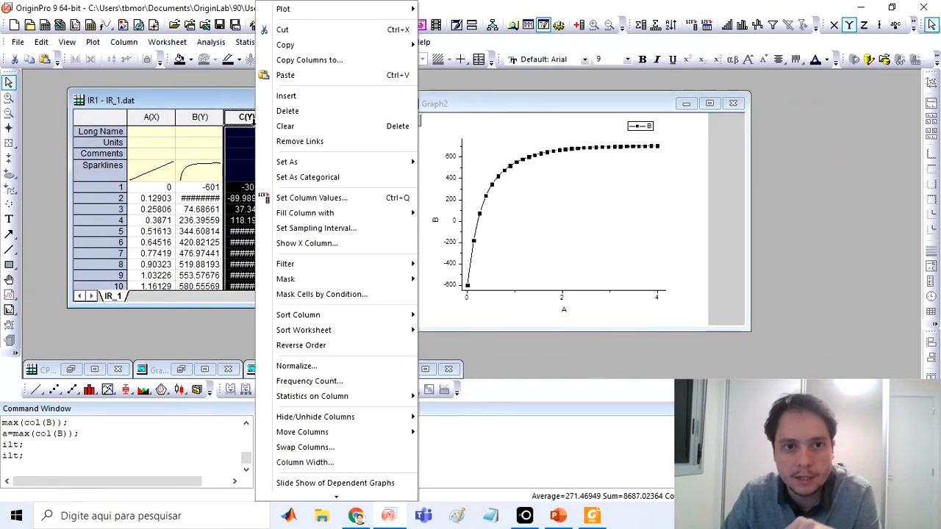
left_click(302, 112)
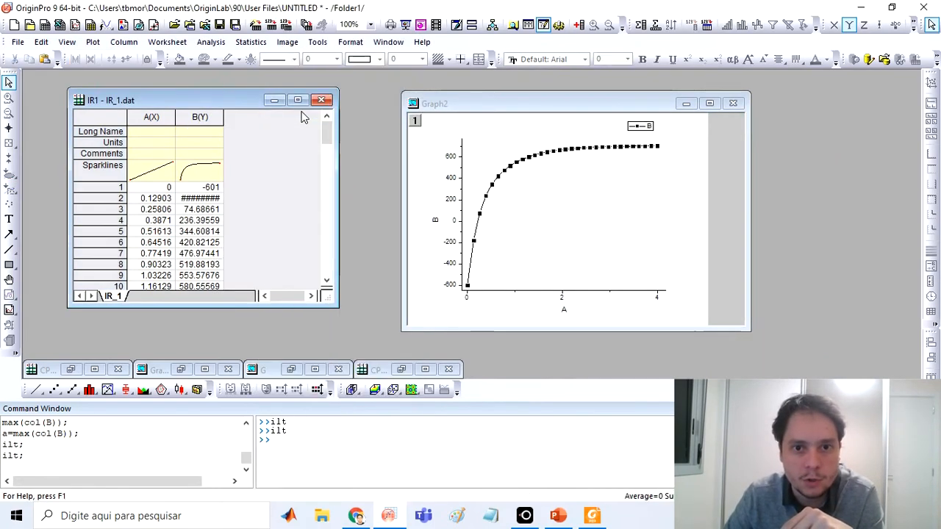
- Examine the Graph2 curve at full size against the offset-correction sketch in LetsView, and restore the window beside the worksheet
left_click(558, 219)
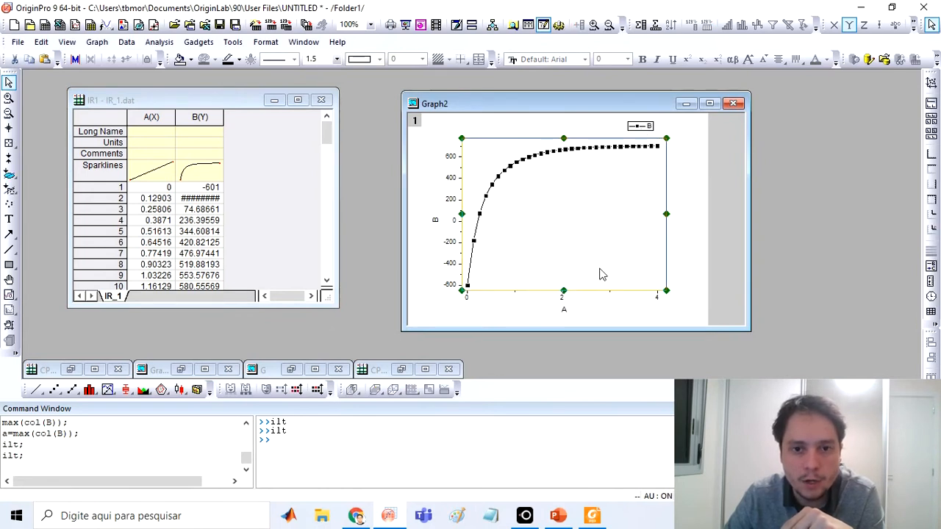
left_click(675, 211)
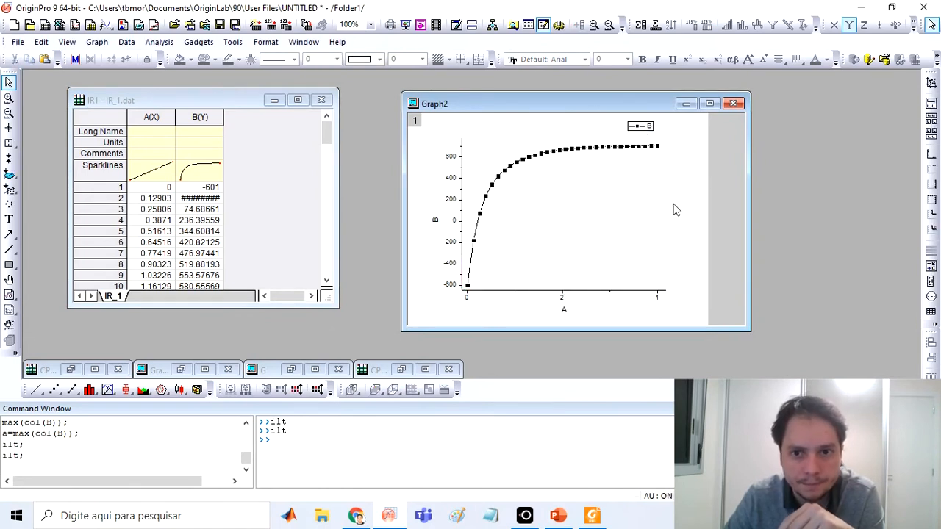
double_click(647, 107)
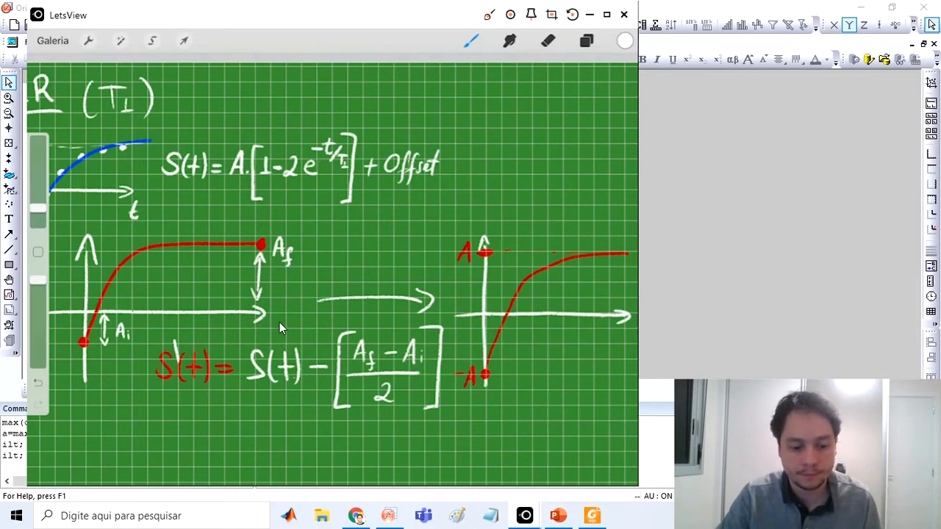
left_click_drag(334, 8, 940, 44)
left_click(144, 137)
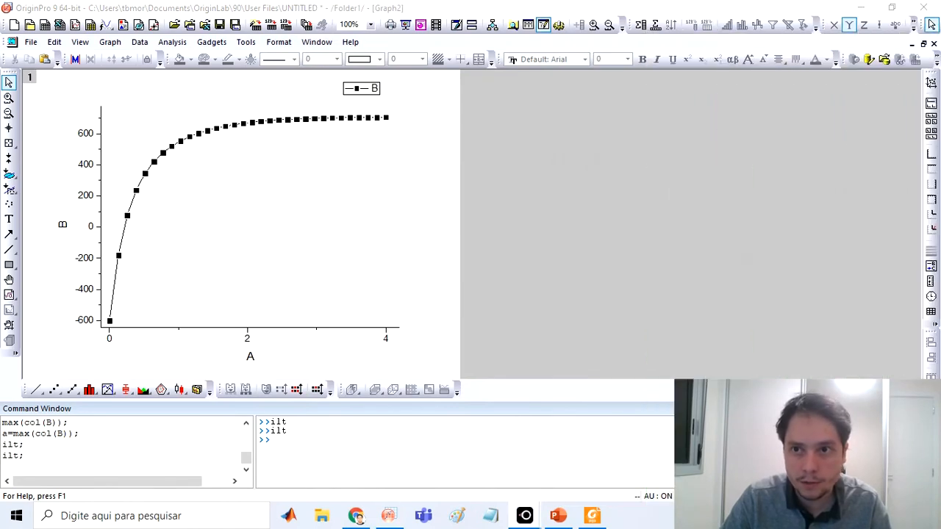
left_click(923, 43)
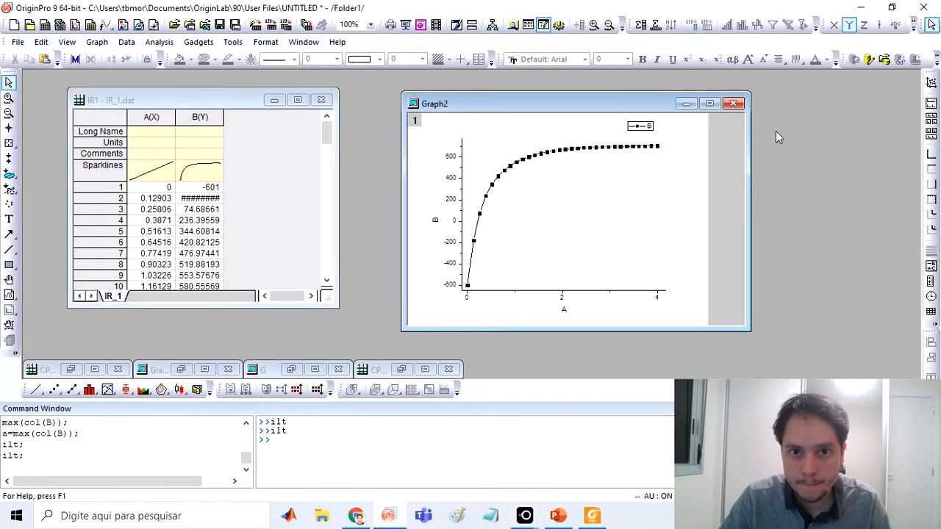
left_click(200, 120)
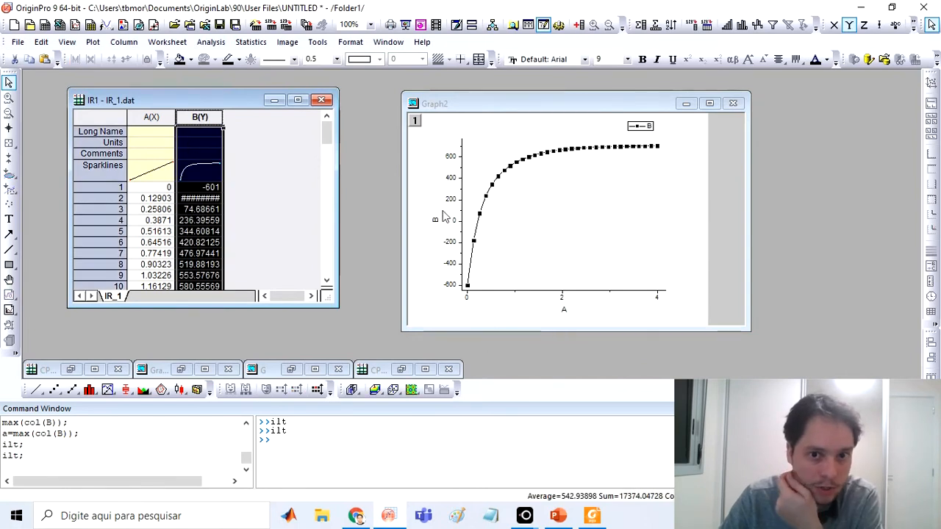
left_click(296, 170)
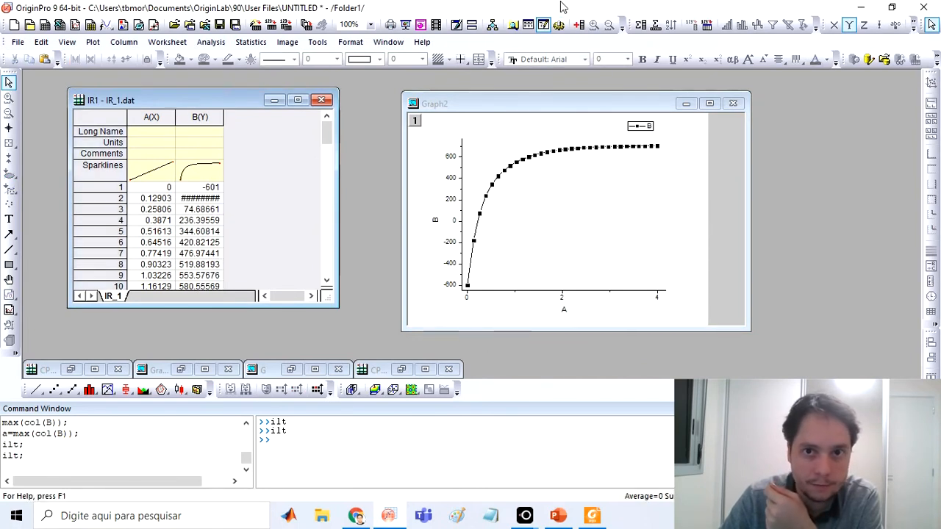
- Add a column C to the IR_1 worksheet and open Set Values for it
left_click(578, 25)
left_click(247, 118)
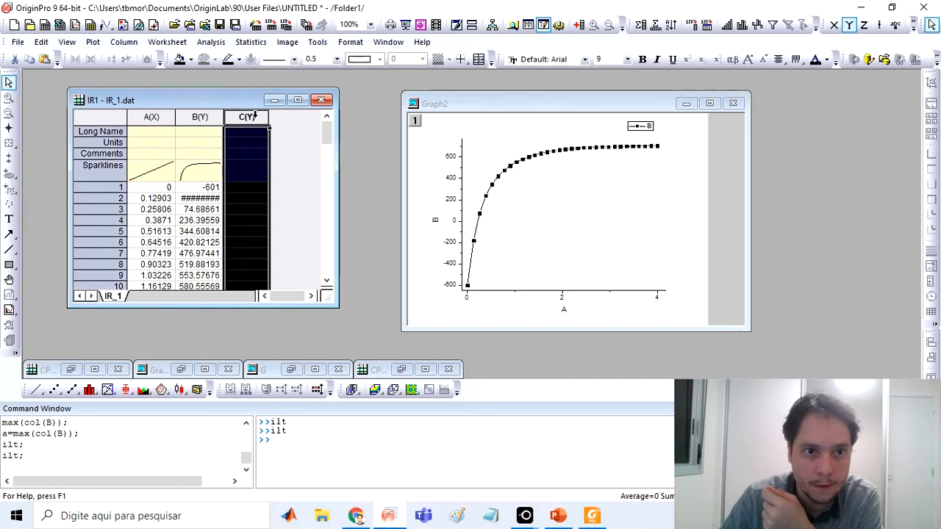
right_click(256, 121)
left_click(310, 200)
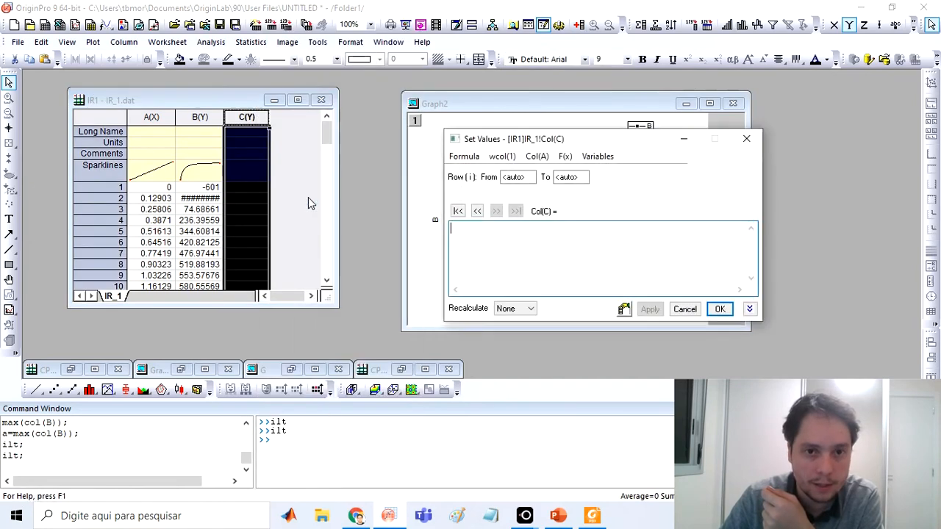
- Consult the S'(t) expression in LetsView and start column C's formula with col(B) - ()
left_click_drag(940, 6, 519, 6)
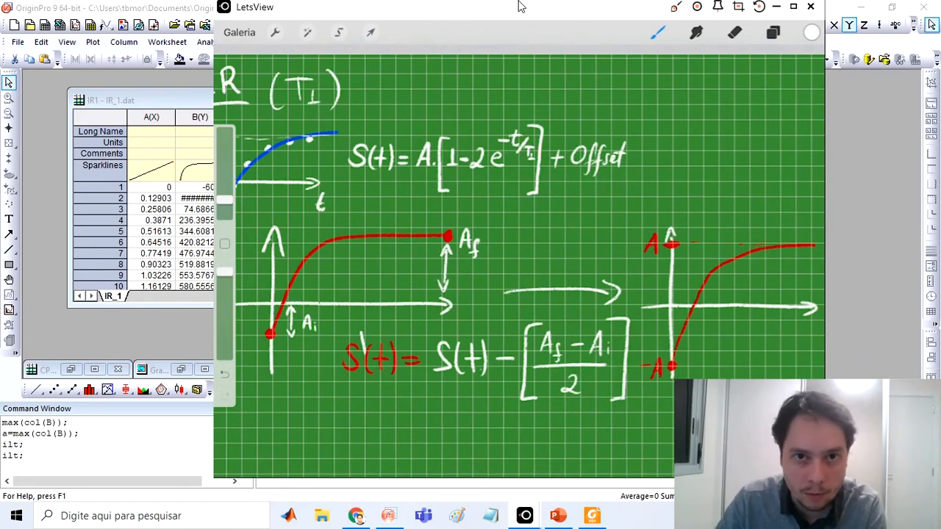
left_click_drag(519, 6, 940, 14)
left_click(590, 272)
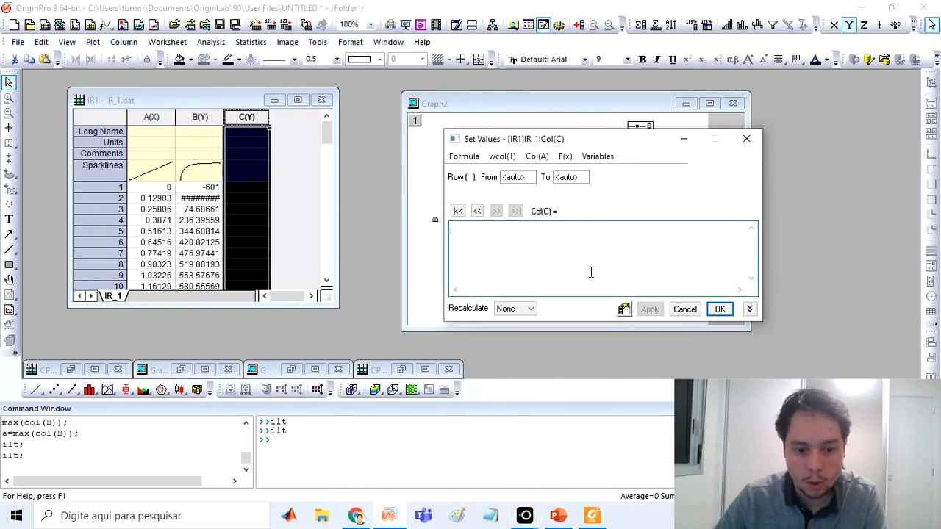
type("col(")
key("BackSpace")
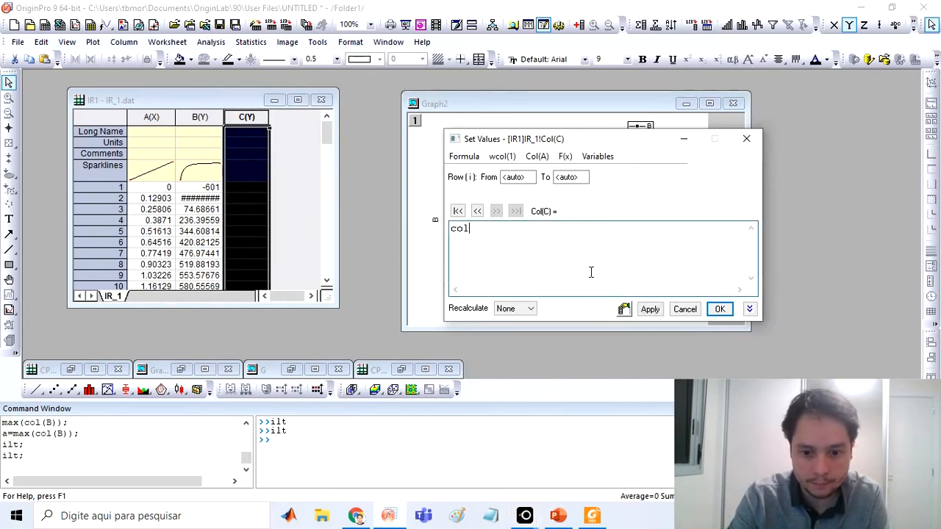
type("(B) - (")
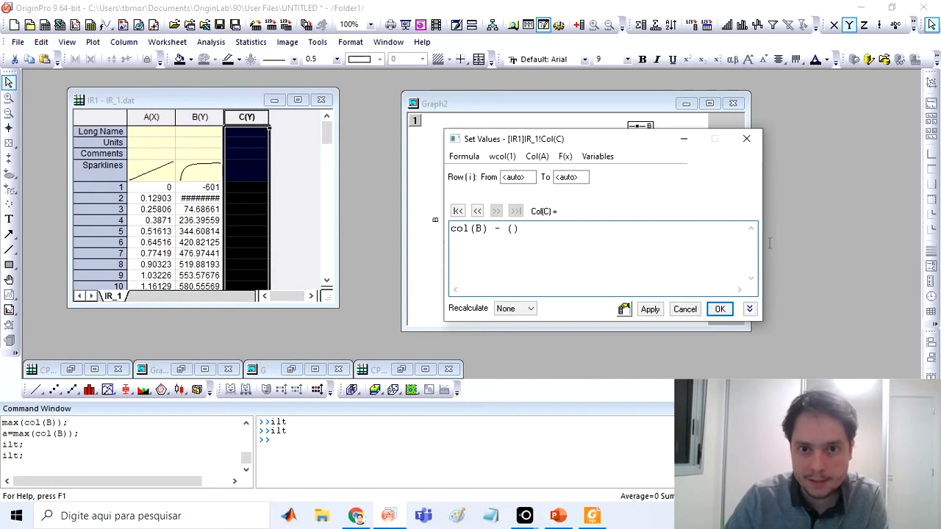
- Recheck the offset formula in LetsView and enter col(B)[32] - inside the parentheses as the final amplitude term
left_click_drag(940, 167, 422, 20)
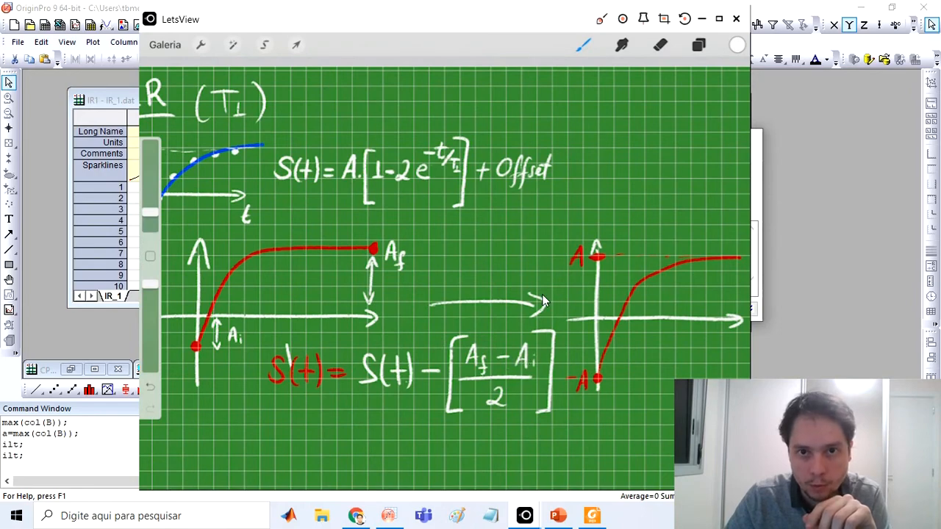
left_click_drag(522, 22, 940, 81)
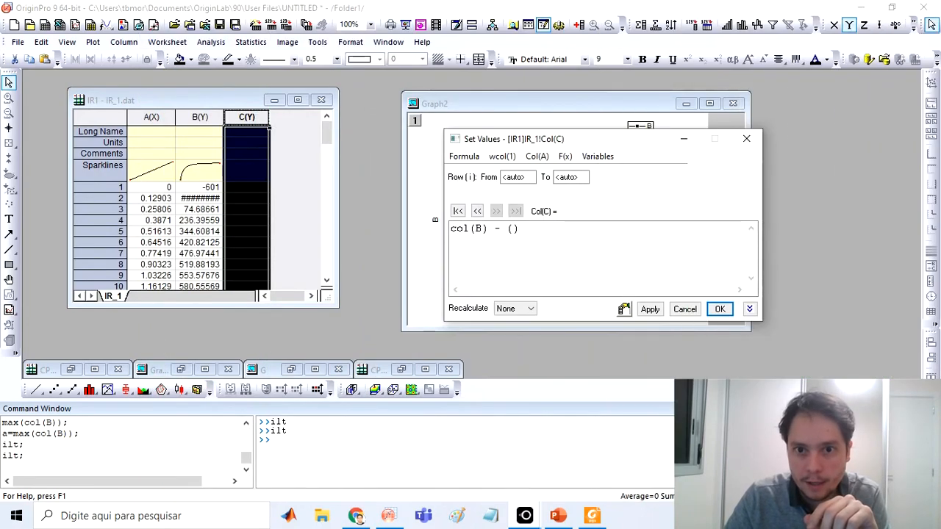
left_click(512, 228)
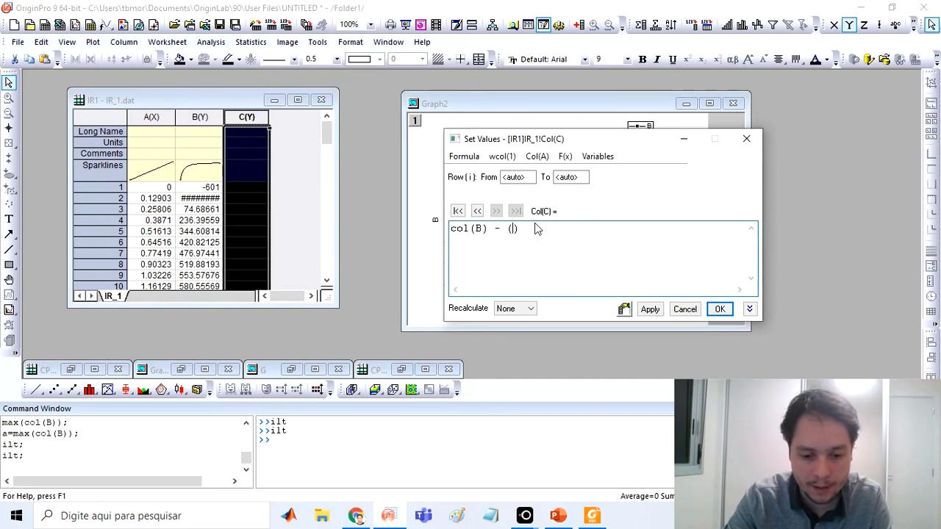
type("col")
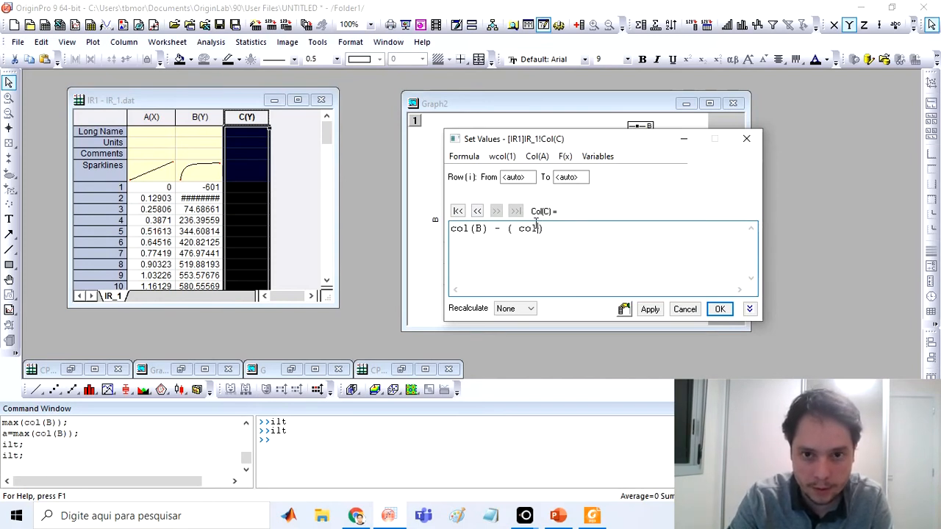
type("(B)[")
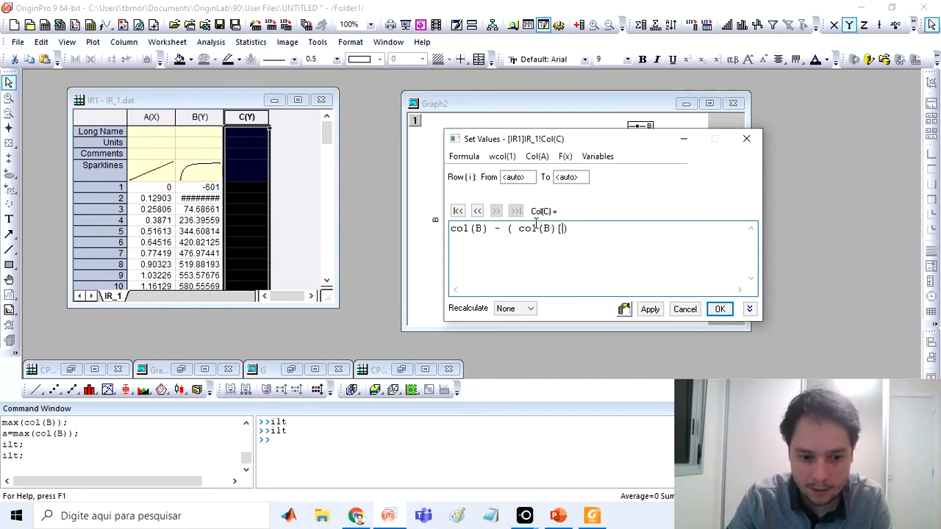
type("32] -")
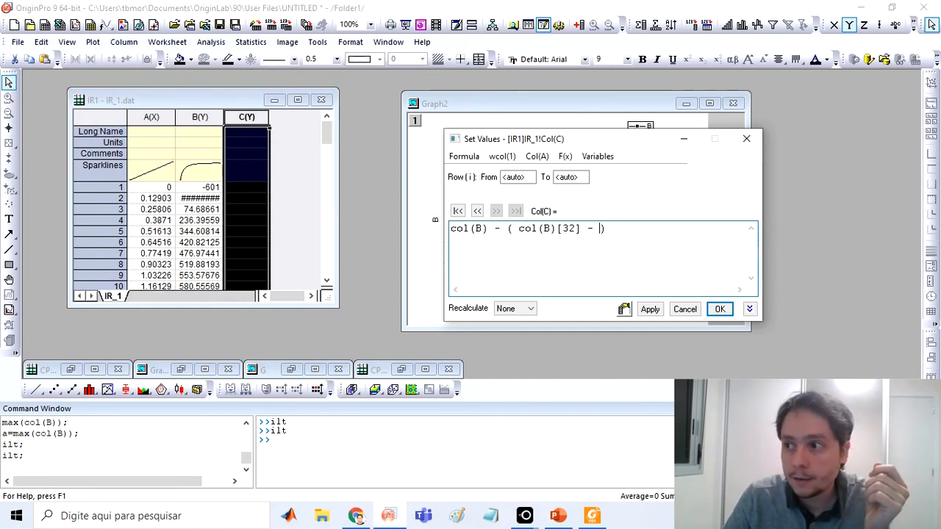
- Check the sketched amplitude difference in LetsView and add col(B)[1] as the initial amplitude term inside the parentheses
left_click_drag(940, 72, 403, 2)
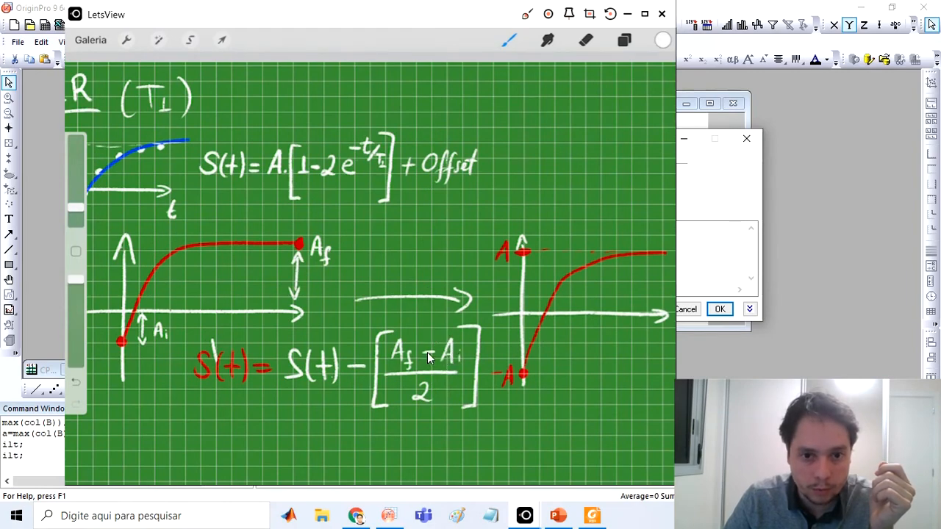
left_click_drag(441, 18, 940, 22)
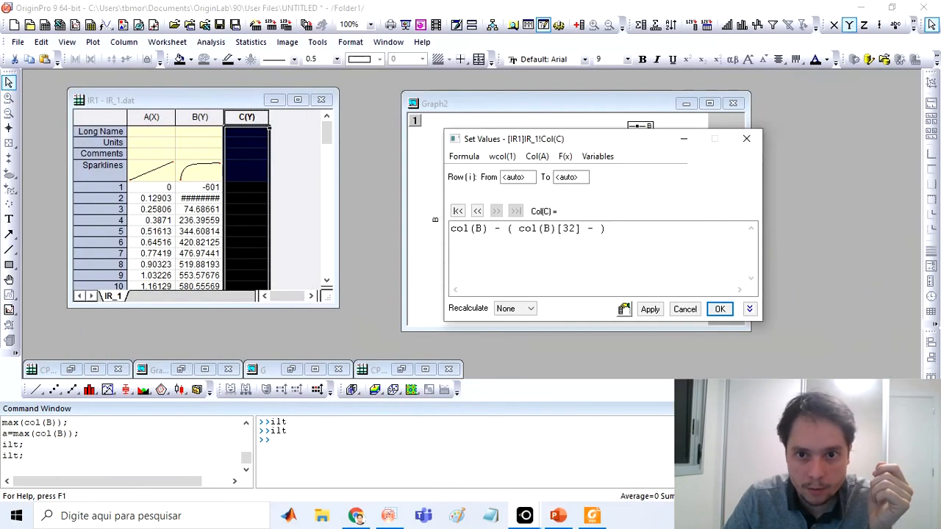
left_click(600, 228)
type("col")
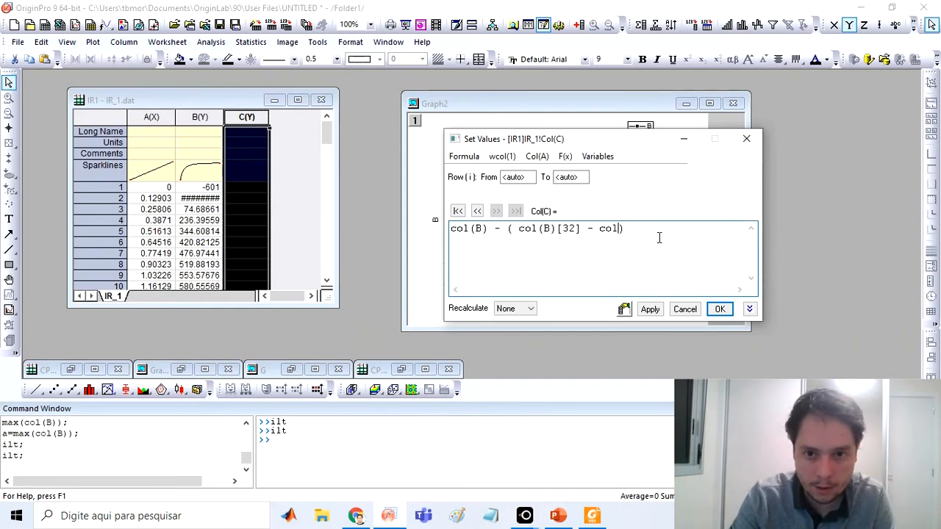
type("(B)")
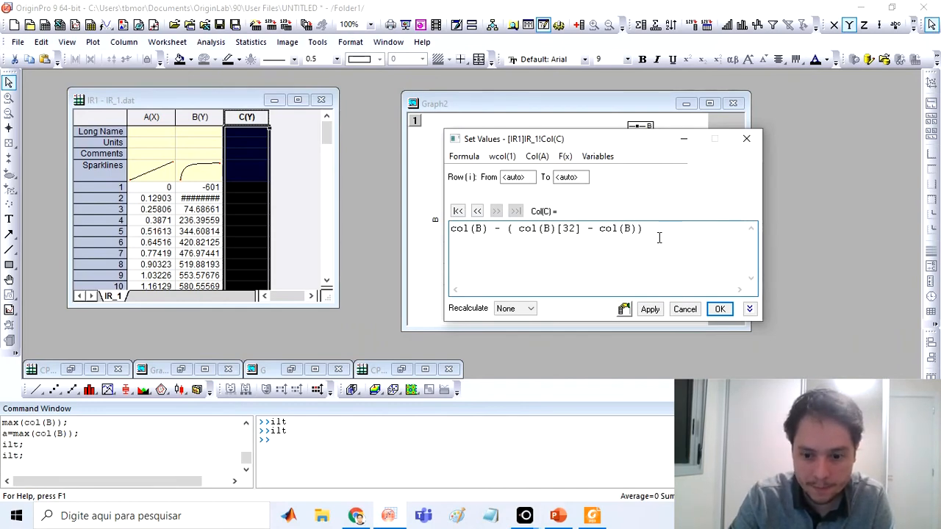
type("[1]")
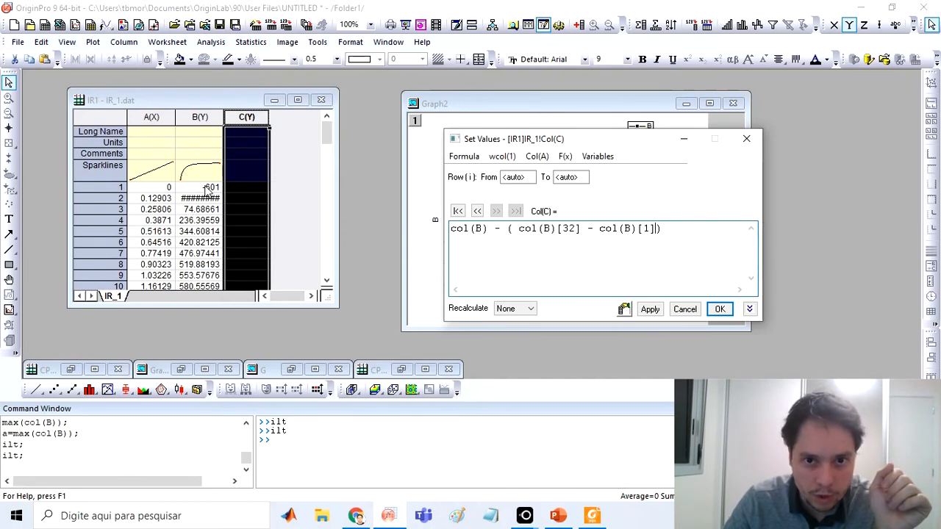
- Change the inner minus to plus, append )/2, and try to fill column C with col(B) - ( col(B)[32] + col(B)[1]) )/2
double_click(591, 228)
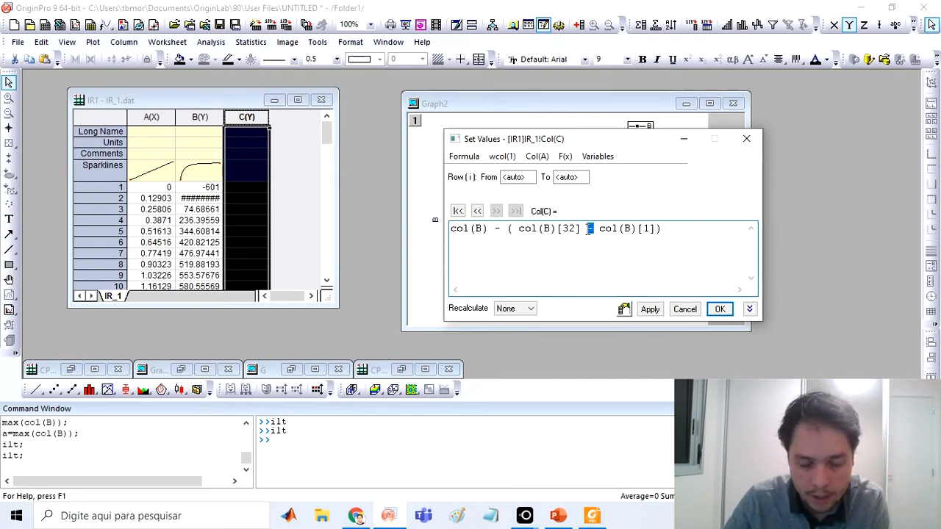
type("+")
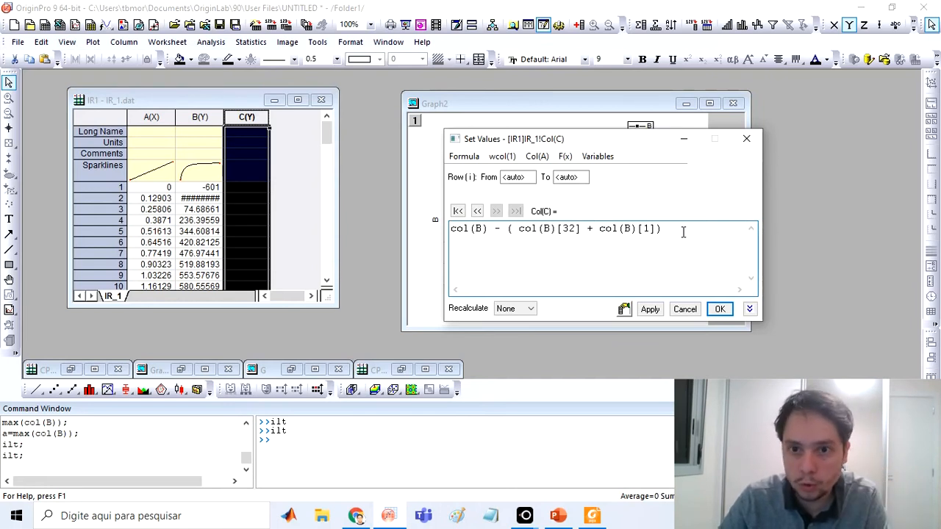
type(")/2")
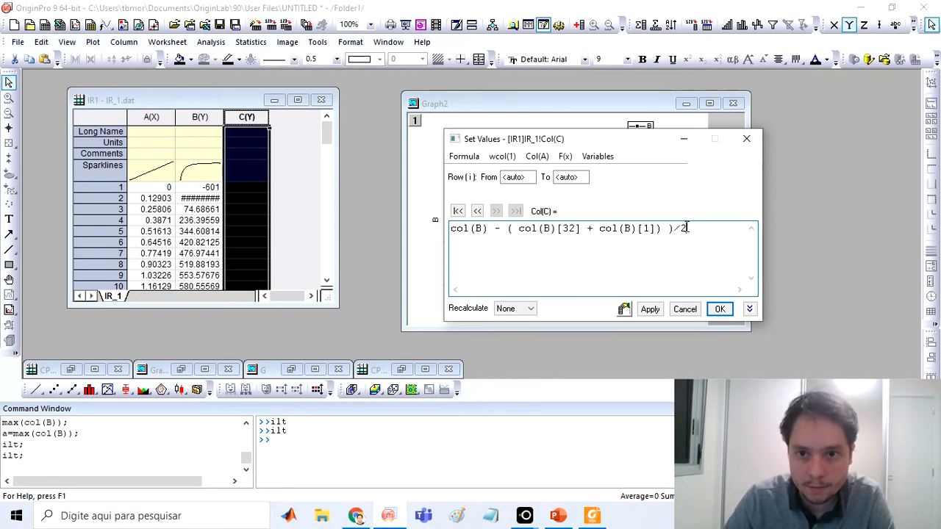
left_click_drag(686, 229, 507, 233)
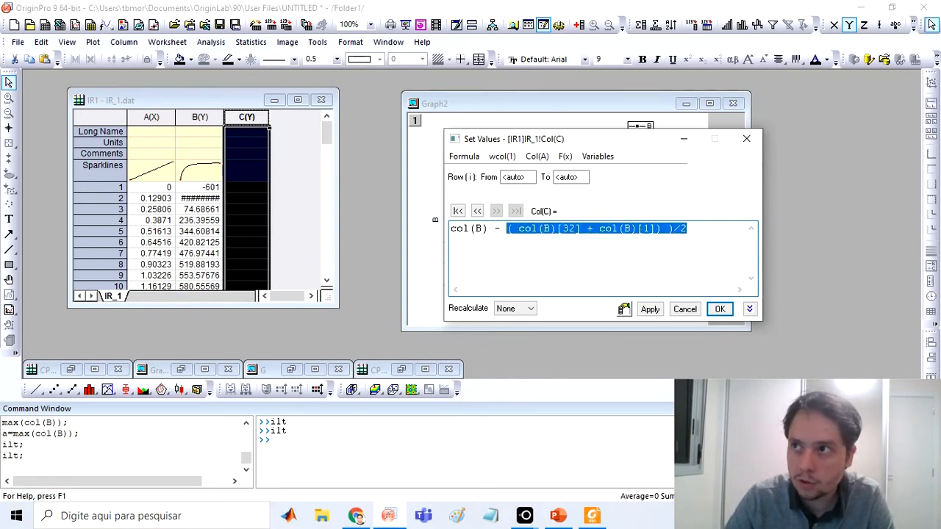
left_click_drag(940, 66, 496, 3)
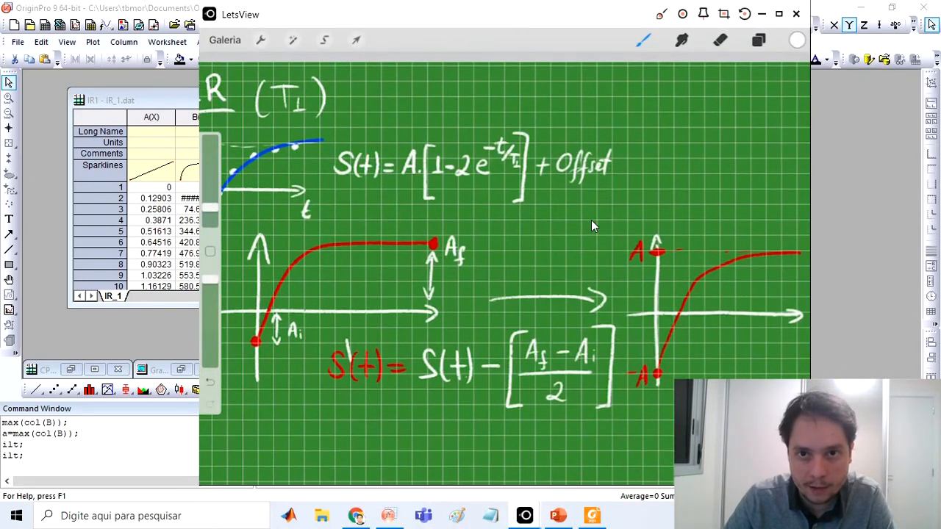
left_click_drag(581, 17, 939, 55)
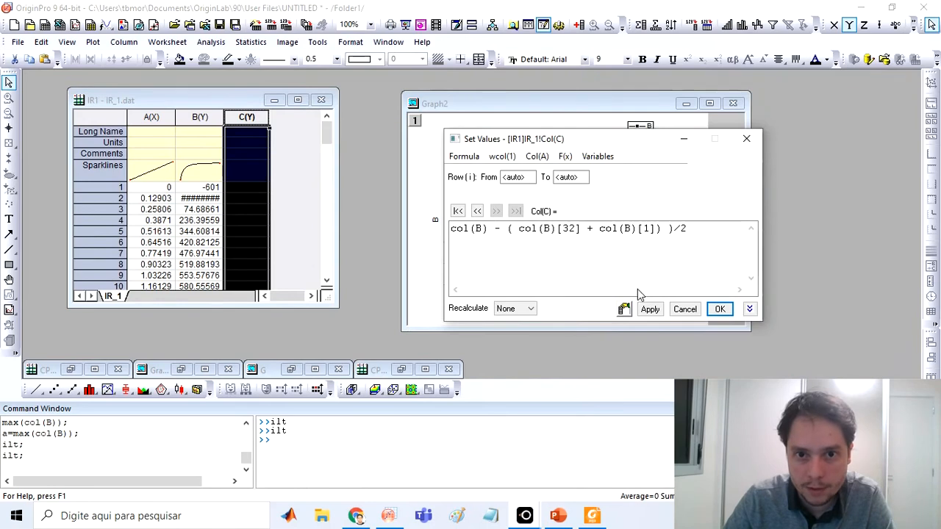
left_click(719, 310)
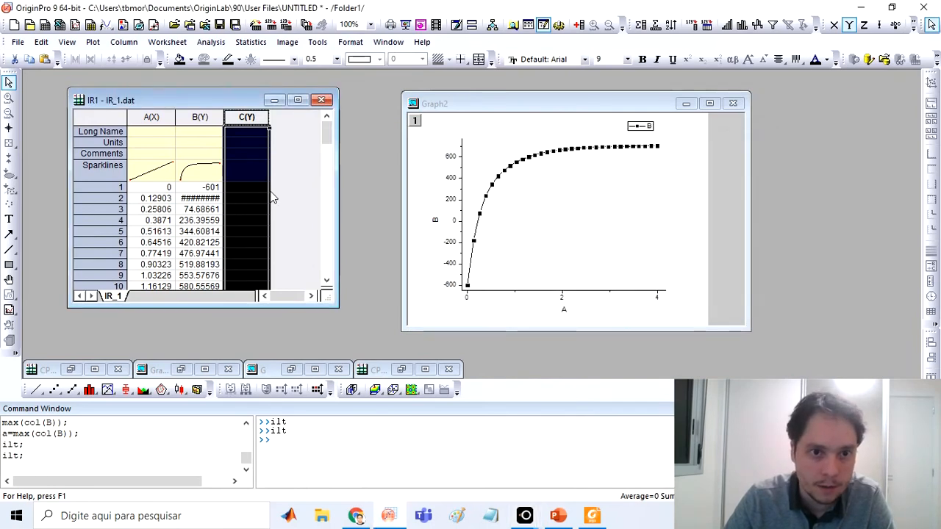
- Reopen the value formula for column C of the IR_1 worksheet and start it with col(B) - (
mouse_move(330, 138)
left_mouse_down()
mouse_move(326, 239)
mouse_move(327, 131)
left_mouse_up()
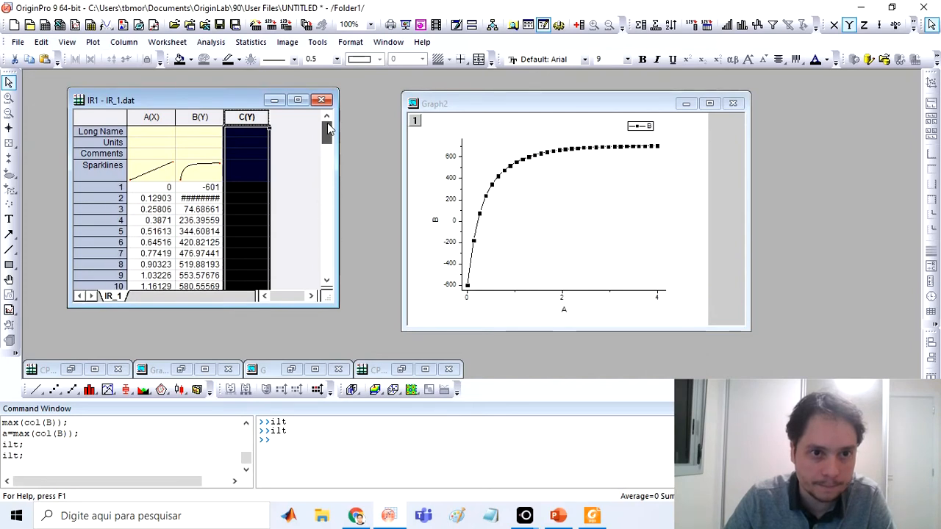
right_click(242, 120)
left_click(274, 200)
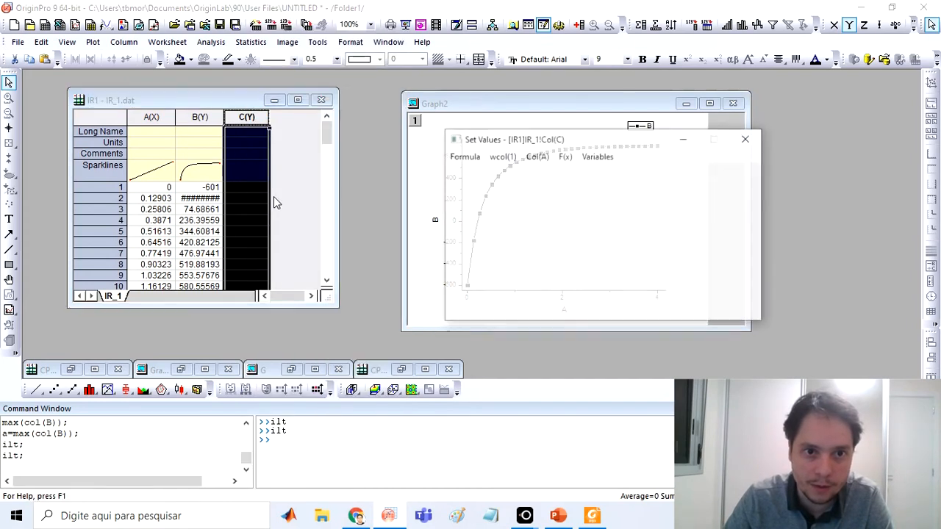
left_click(576, 265)
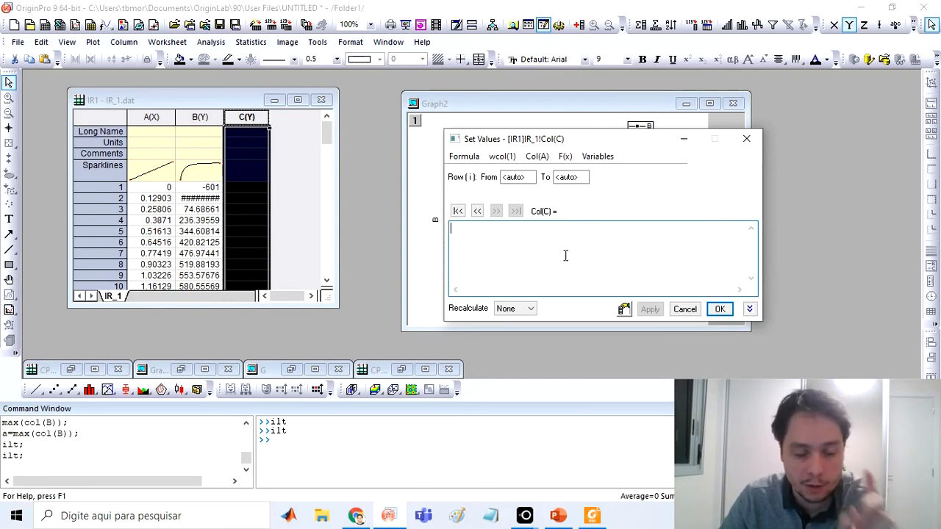
type("col(B")
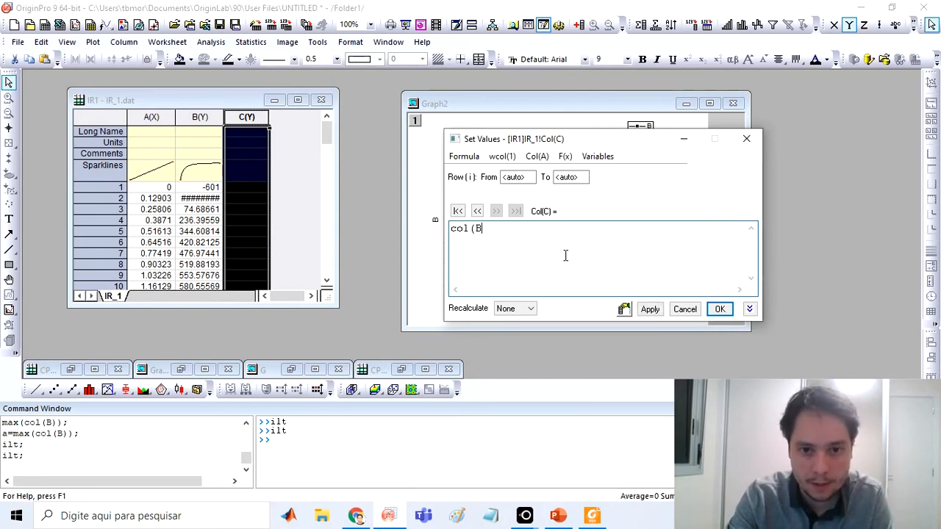
type(") -")
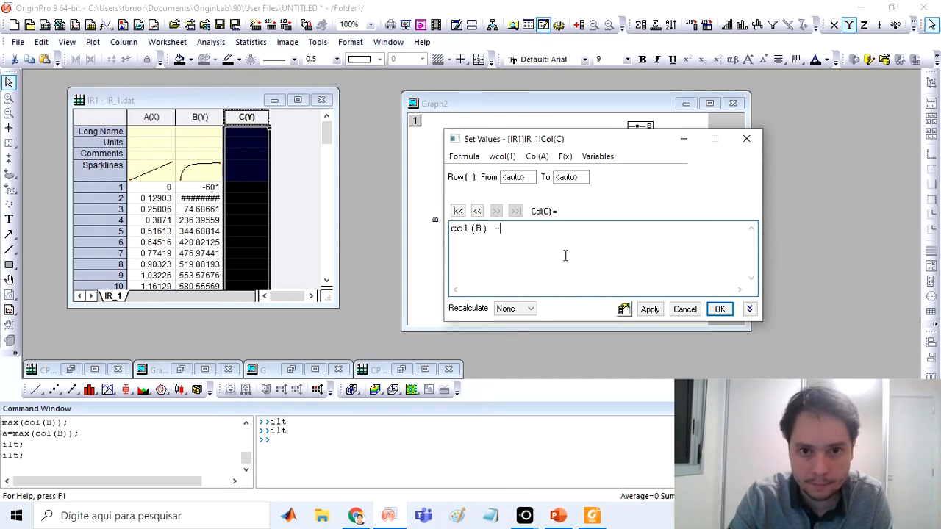
type(" (")
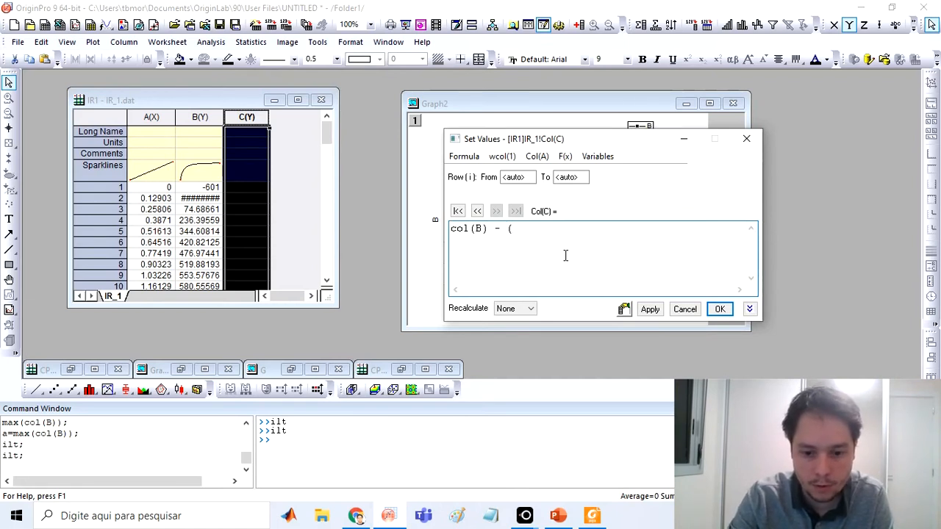
- Complete the formula as col(B) - ((col(B)[32]+col(B)[1])/2), fill column C with it, and widen the column to show its values
type("col(B)")
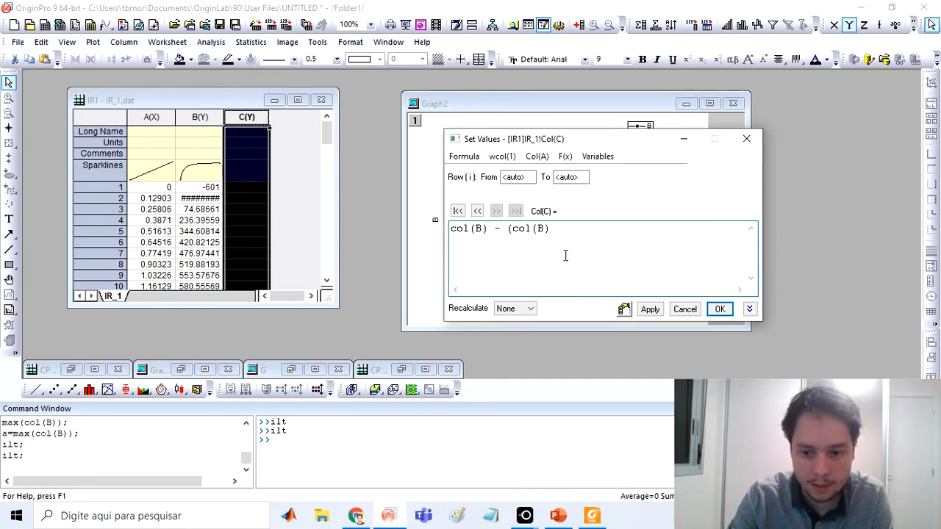
type("[32")
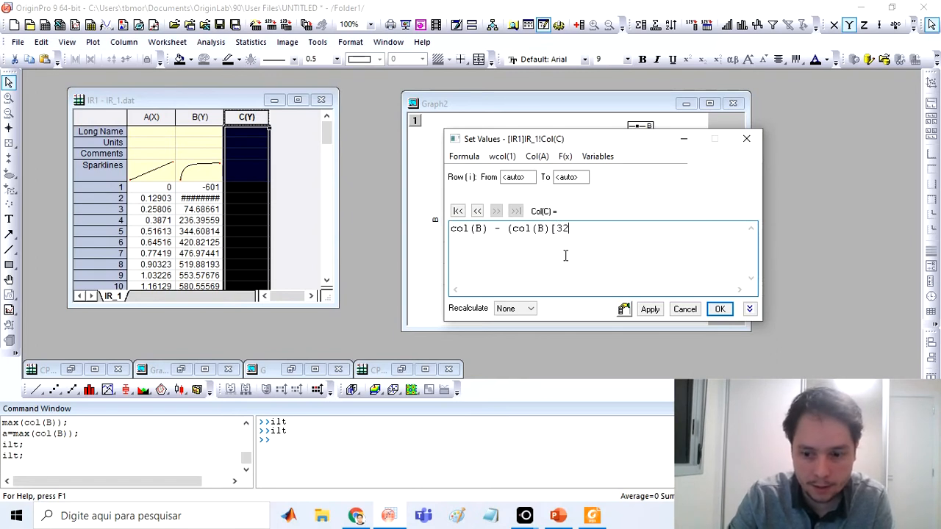
type("]+c")
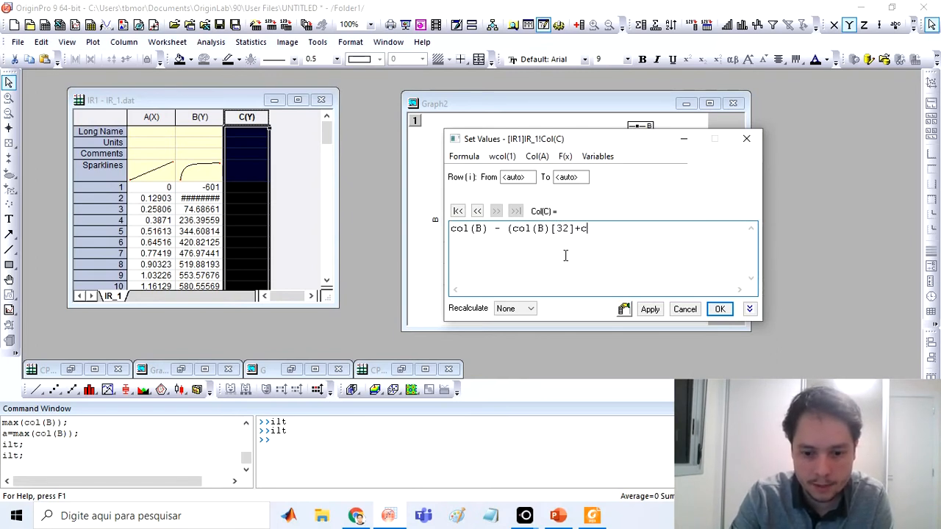
type("ol(B)[")
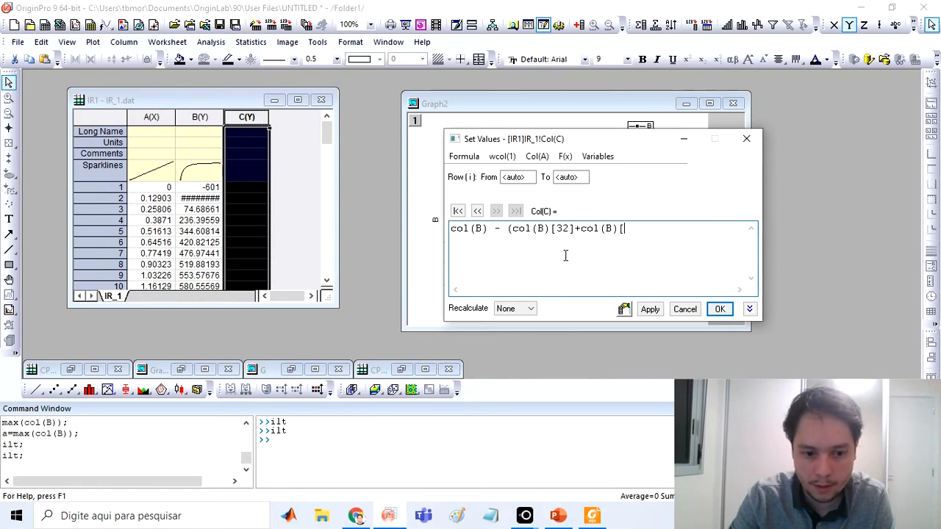
type("1])/2")
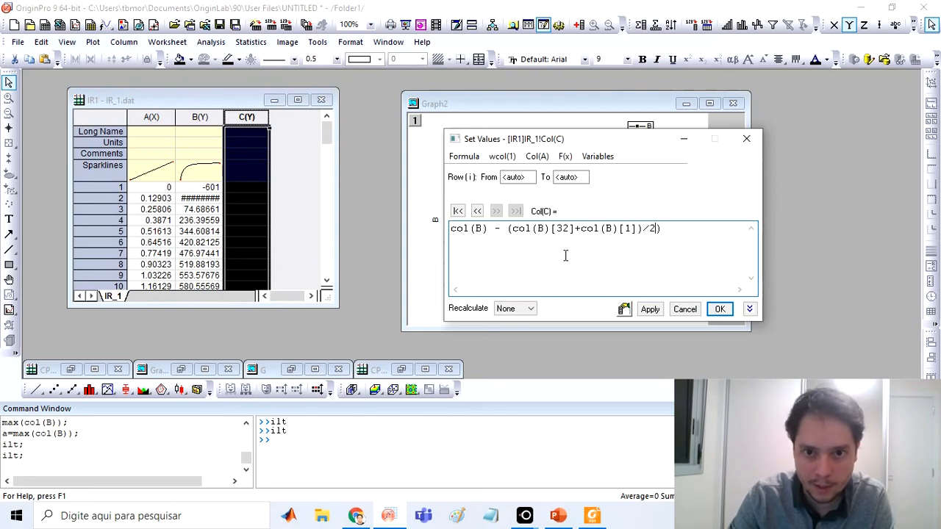
type("(")
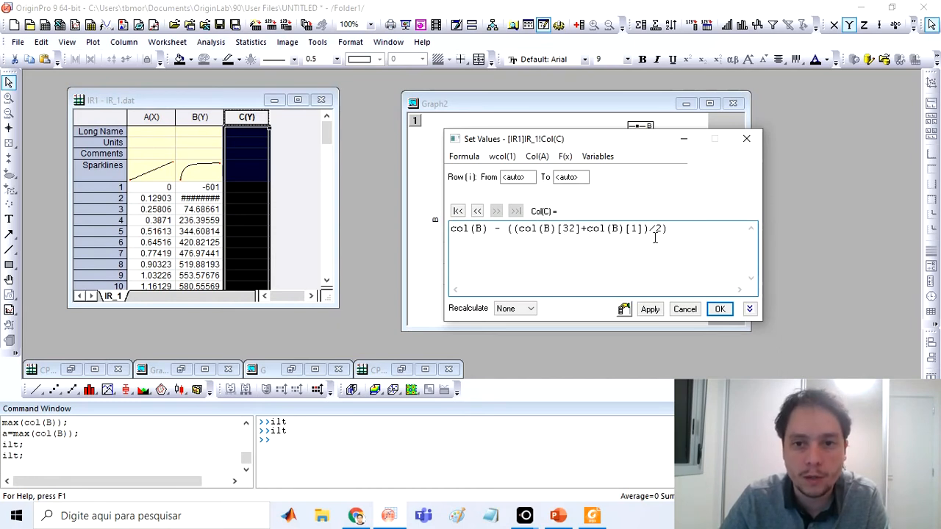
left_click(650, 309)
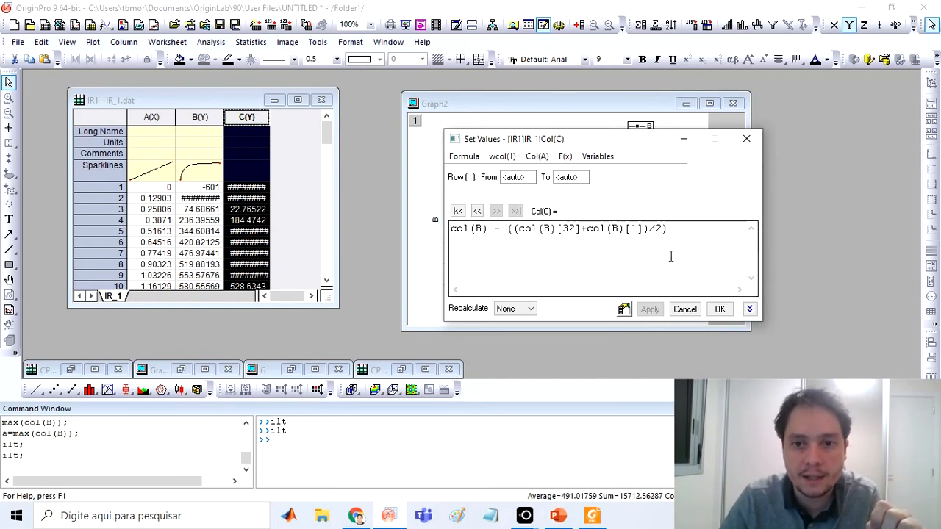
left_click(720, 309)
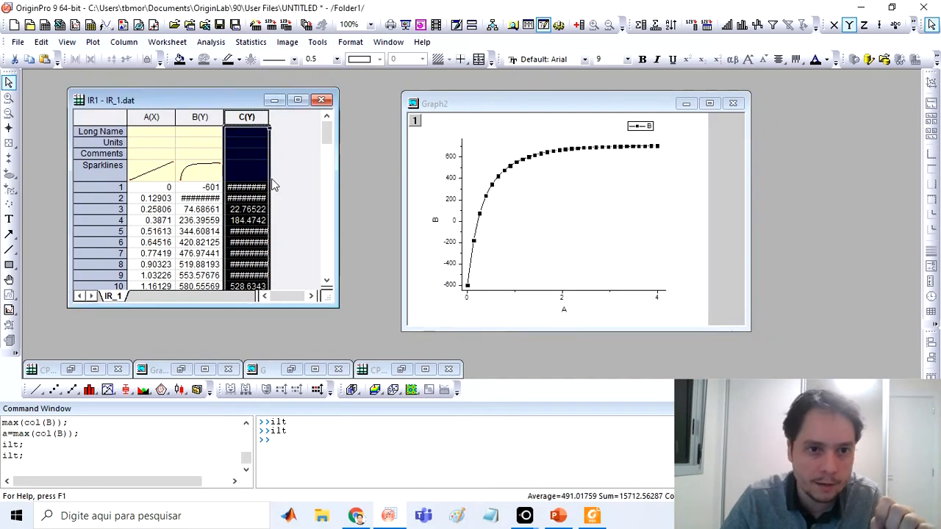
left_click(299, 181)
left_click_drag(274, 118, 288, 117)
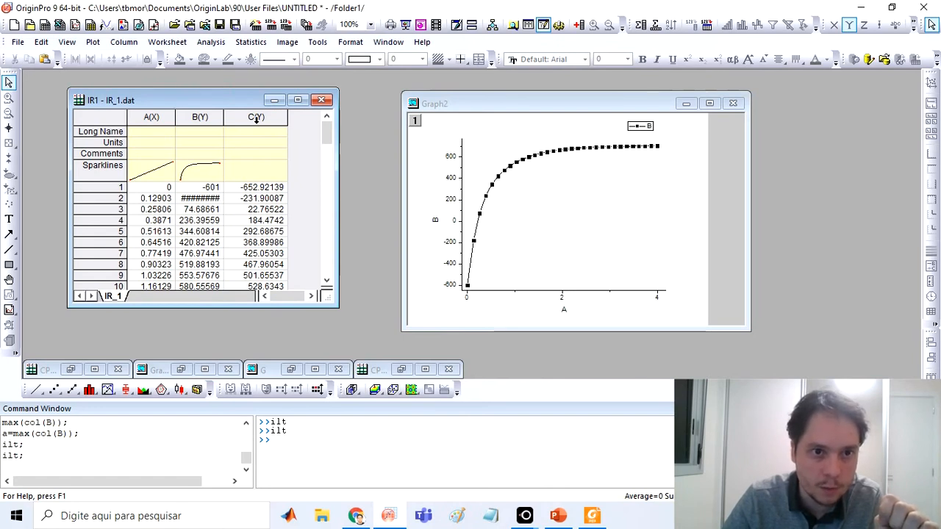
- Plot columns B and C together against A as a Line + Symbol graph
left_click_drag(255, 118, 212, 118)
right_click(212, 118)
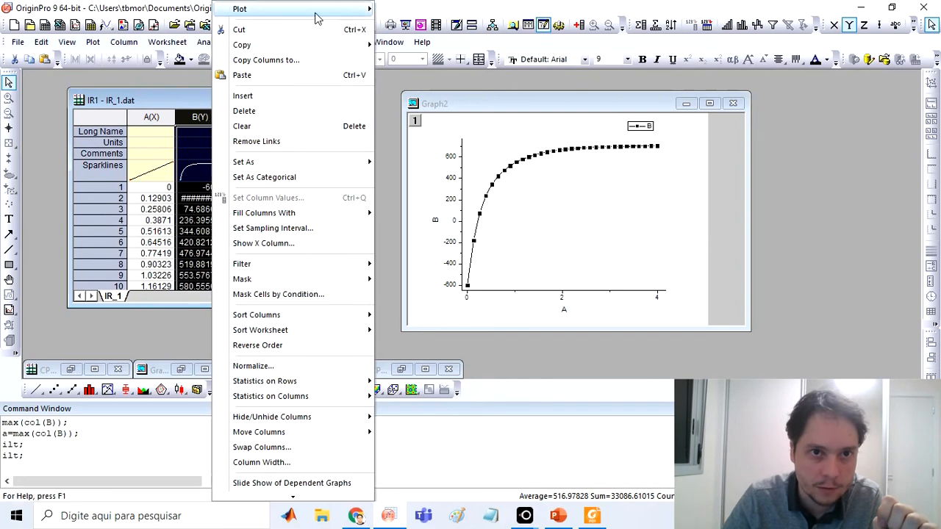
mouse_move(316, 10)
mouse_move(441, 24)
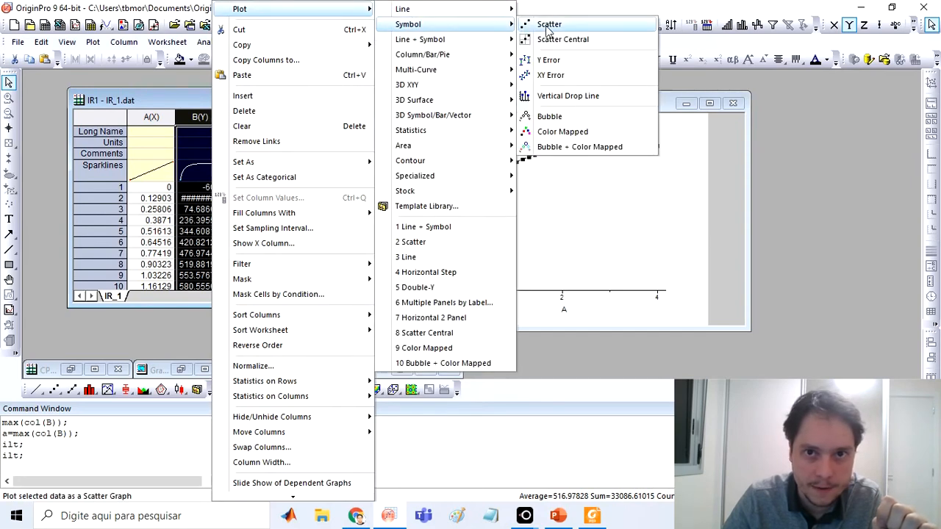
mouse_move(458, 42)
left_click(534, 43)
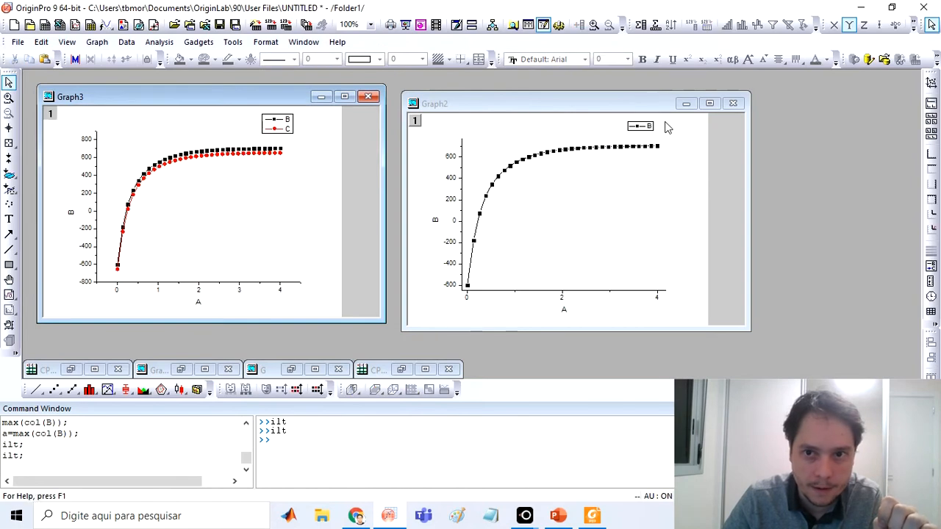
- Delete the old Graph2, then place the new B and C graph beside the worksheet and enlarge its window
left_click(732, 103)
left_click(400, 285)
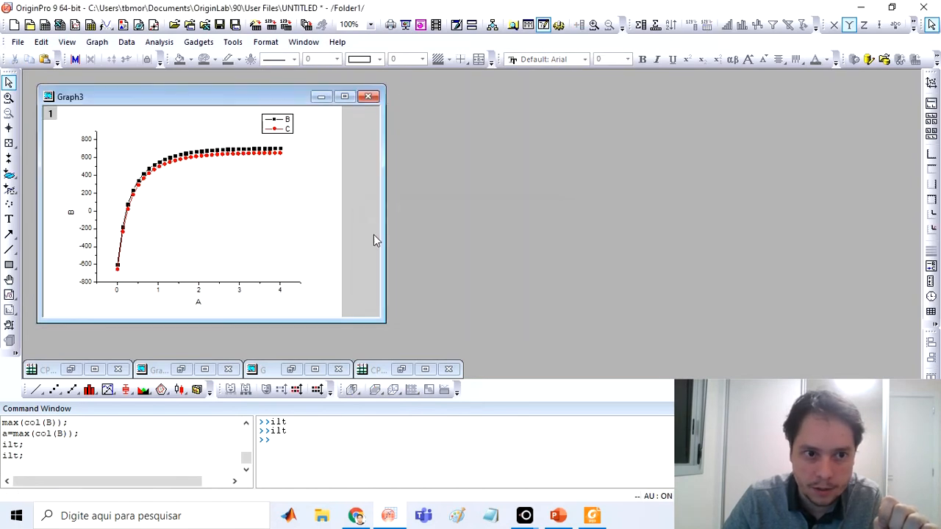
left_click_drag(269, 96, 627, 92)
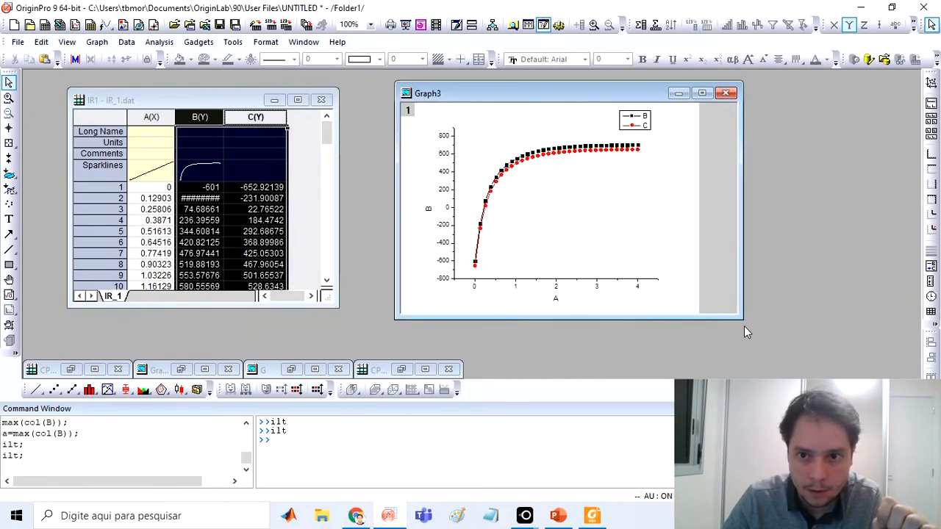
left_click_drag(742, 319, 818, 365)
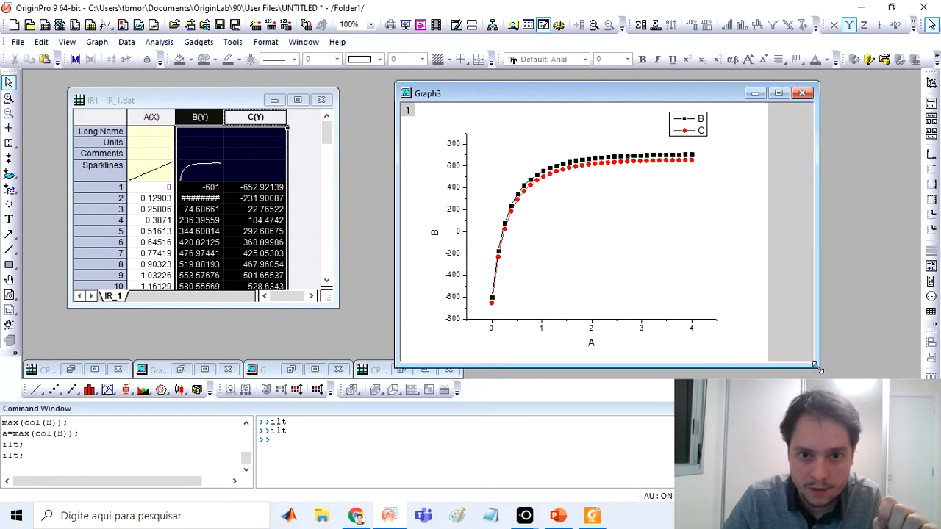
- Magnify the end of both curves to examine column C's last point at A = 4.0, and restore the full graph range
left_click(10, 98)
left_click_drag(485, 312, 701, 151)
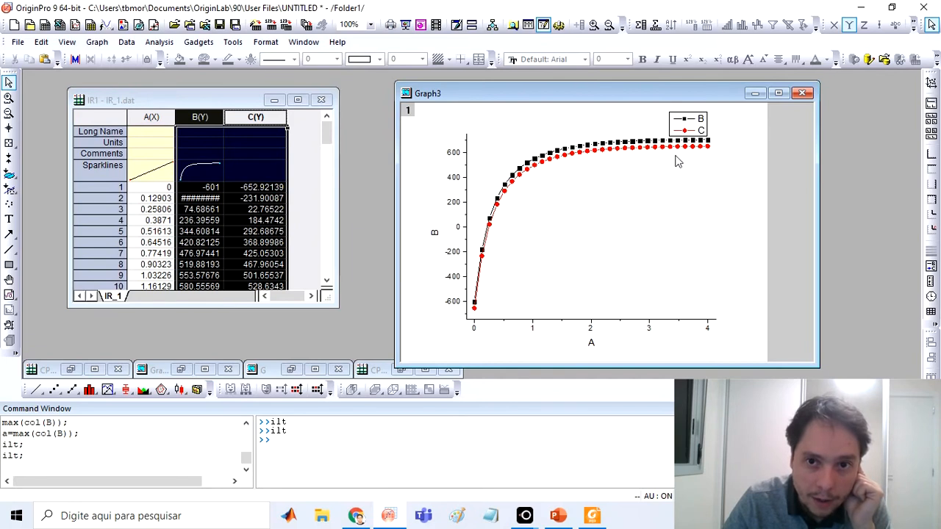
left_click(9, 98)
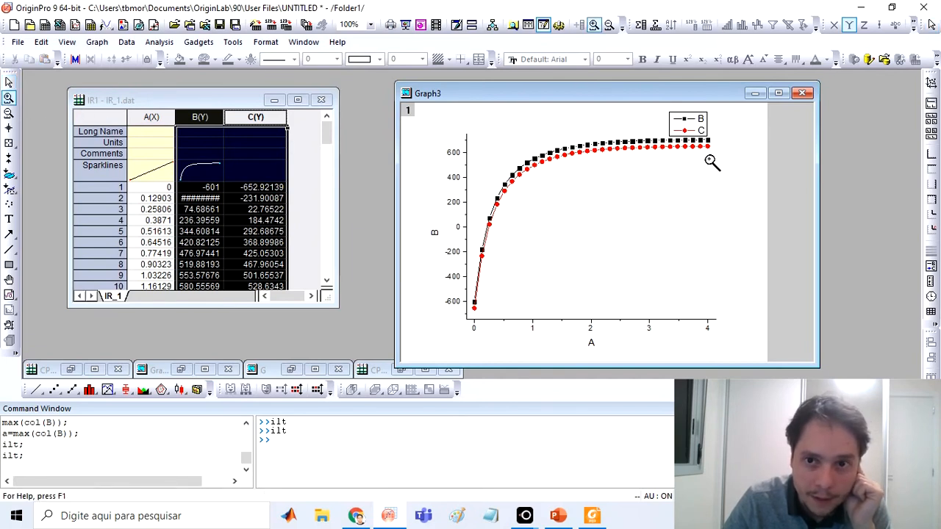
left_click_drag(712, 153, 677, 135)
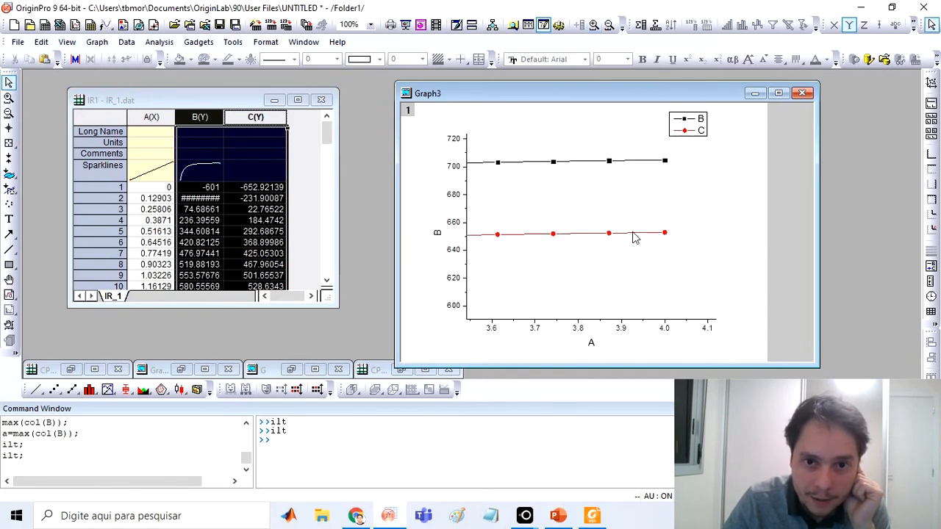
left_click(9, 98)
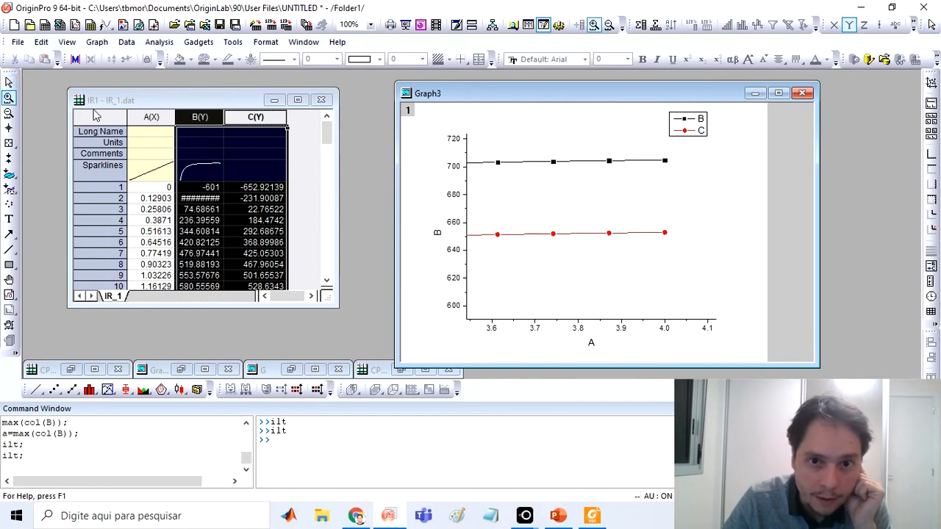
left_click_drag(680, 237, 594, 232)
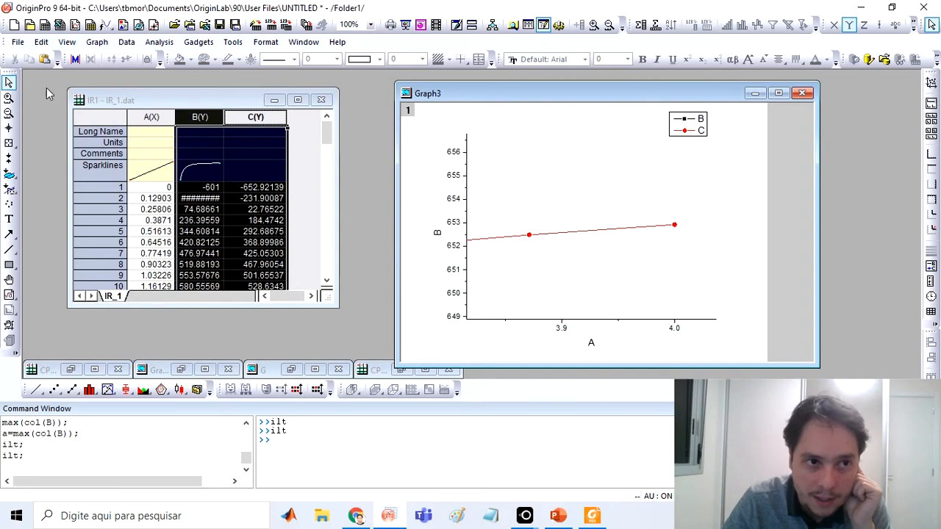
left_click(9, 116)
left_click(9, 114)
- Magnify column C's first point at A = 0 to check its amplitude, and review the offset-correction sketch in LetsView
left_click(8, 98)
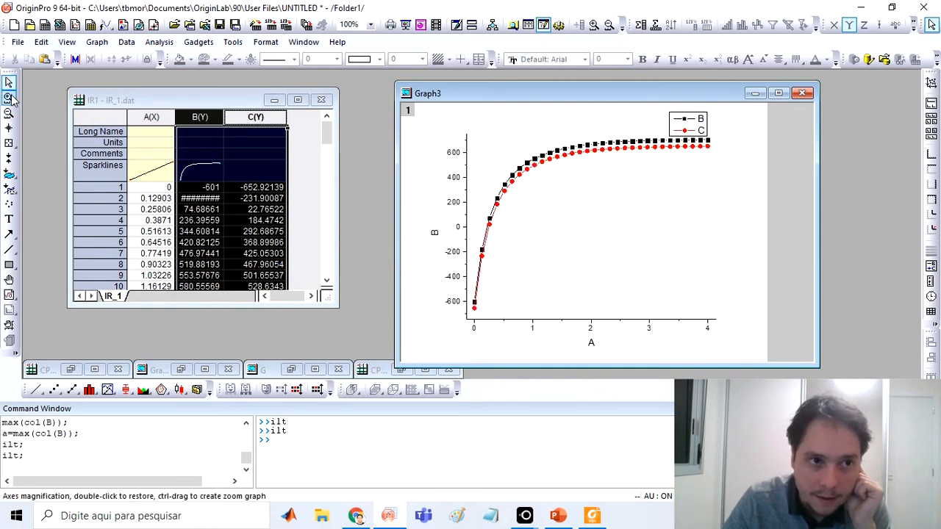
left_click_drag(485, 302, 468, 313)
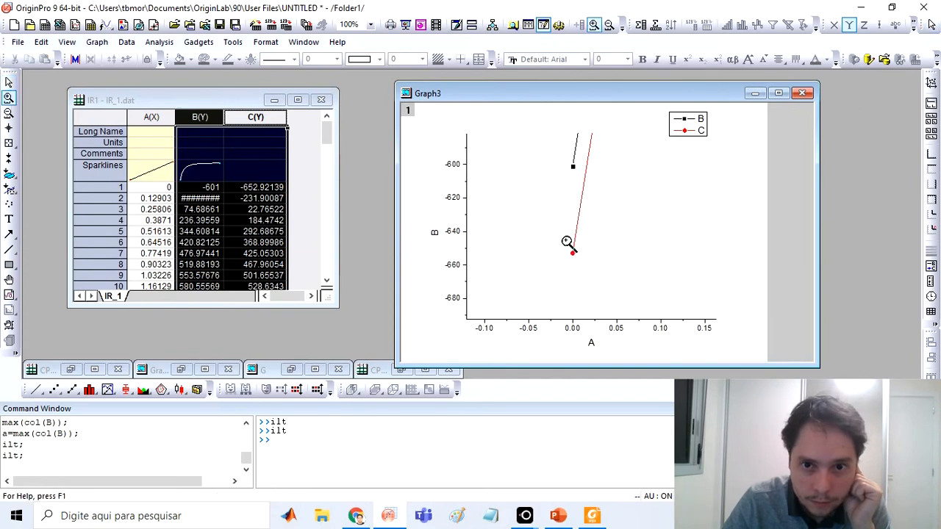
left_click_drag(563, 240, 585, 262)
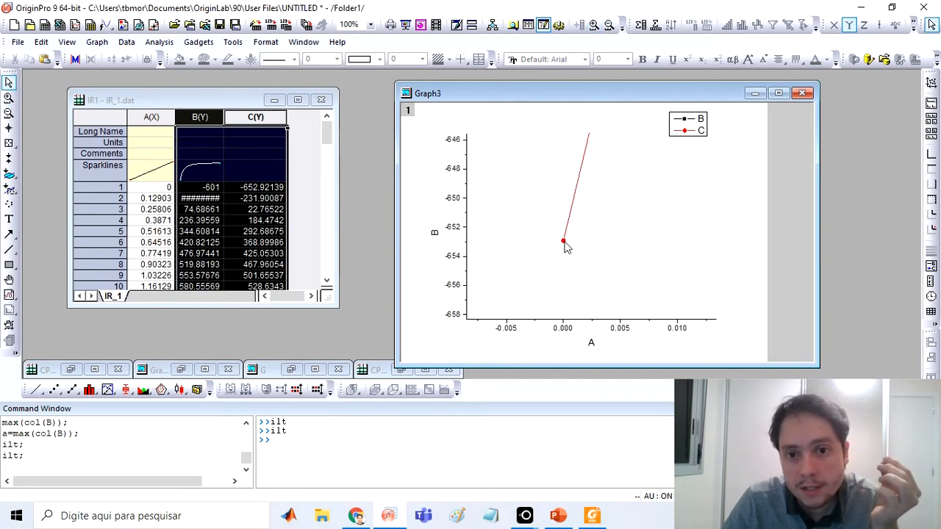
left_click(11, 115)
left_click(12, 115)
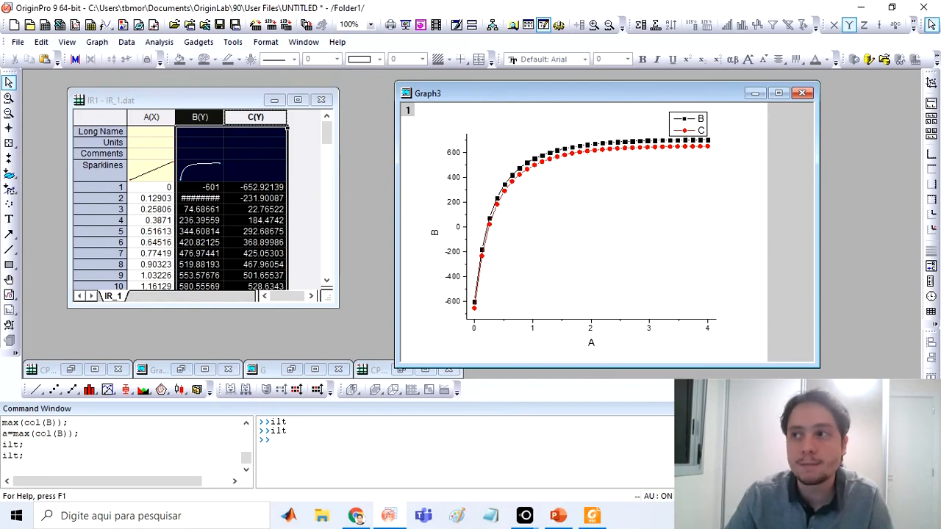
left_click_drag(940, 103, 420, 15)
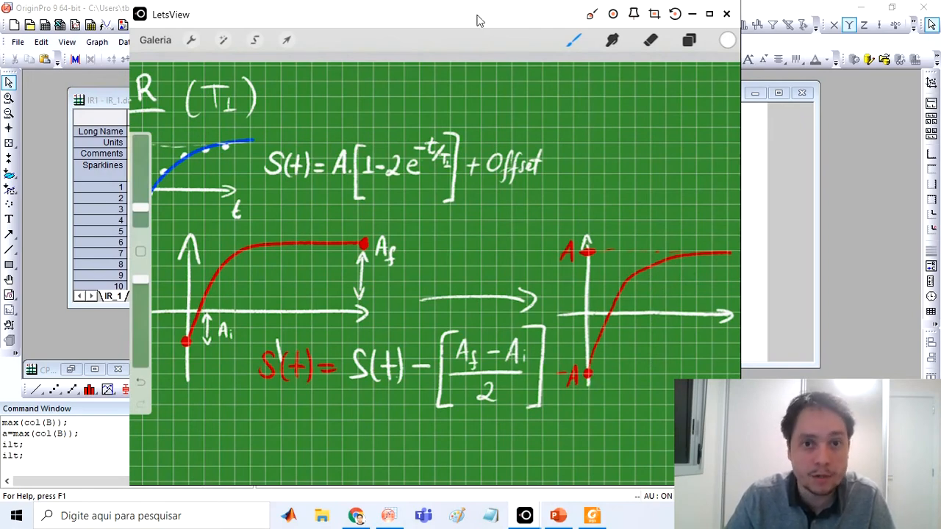
left_click_drag(476, 20, 940, 19)
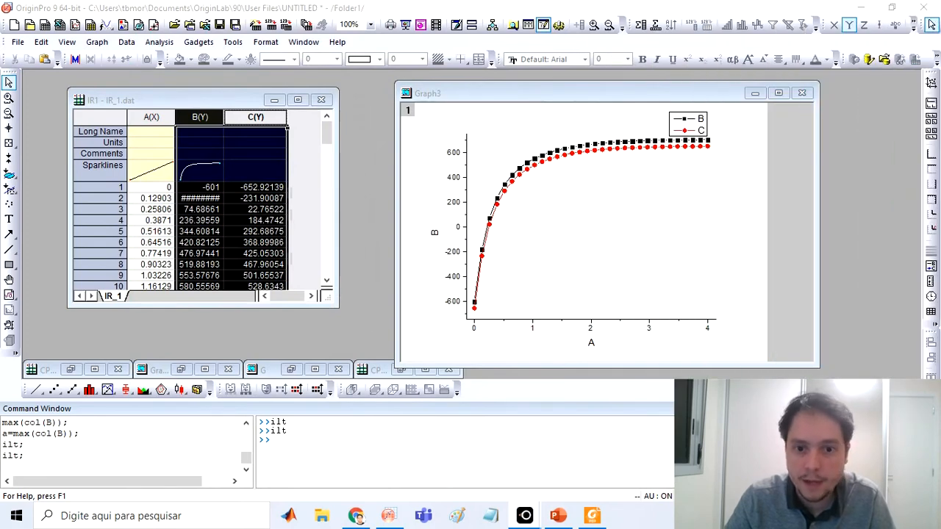
- Delete the B and C comparison graph, clear the column selection, and activate the Command Window prompt
left_click(806, 95)
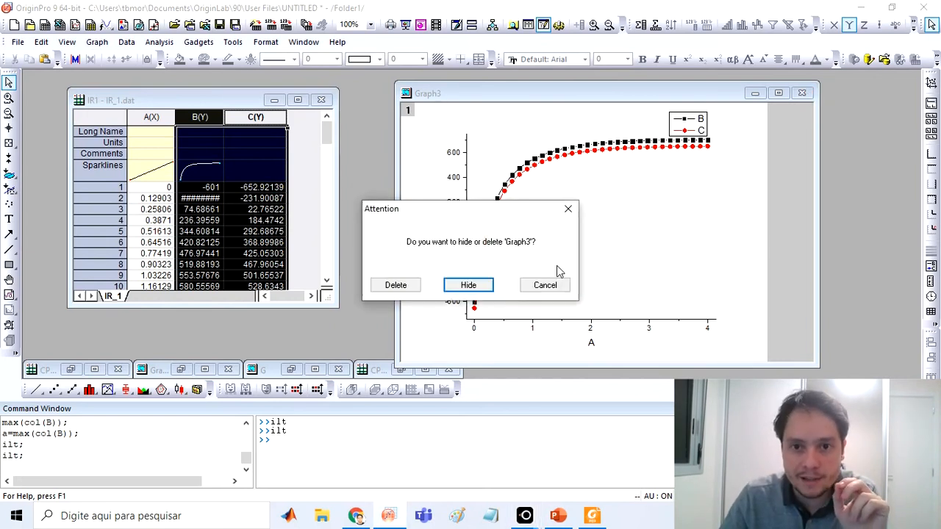
left_click(393, 283)
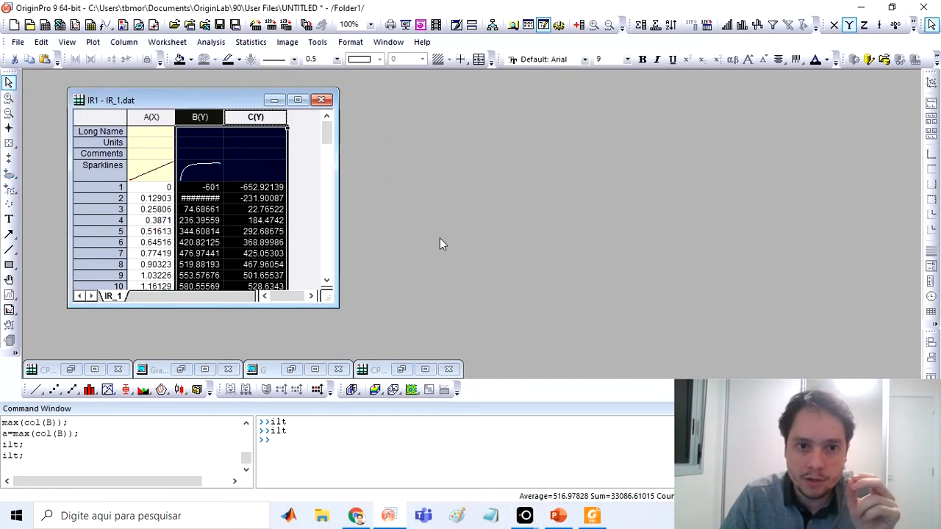
left_click(293, 185)
left_click(373, 455)
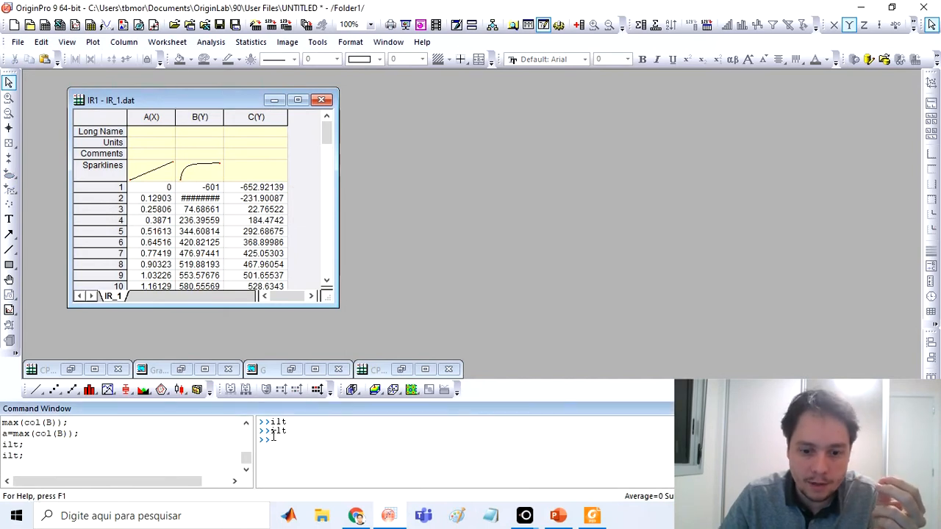
type("ilt")
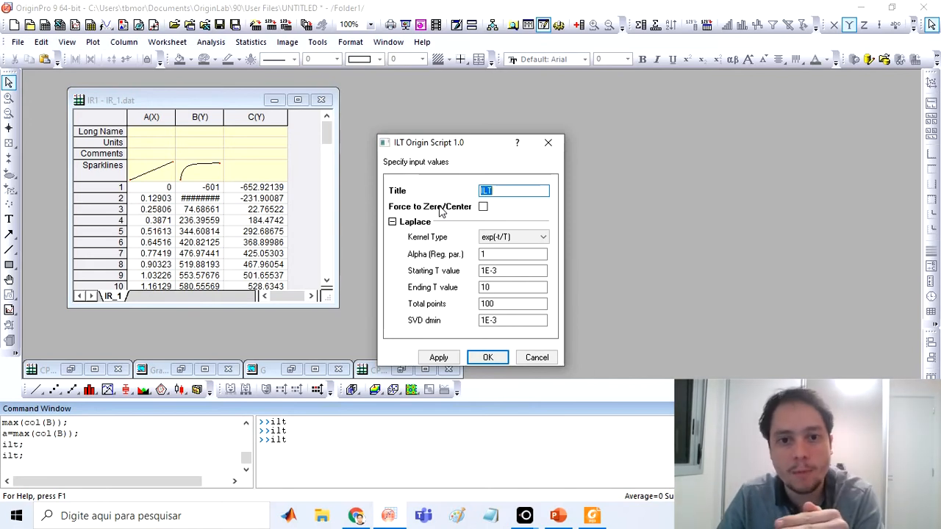
left_click(483, 208)
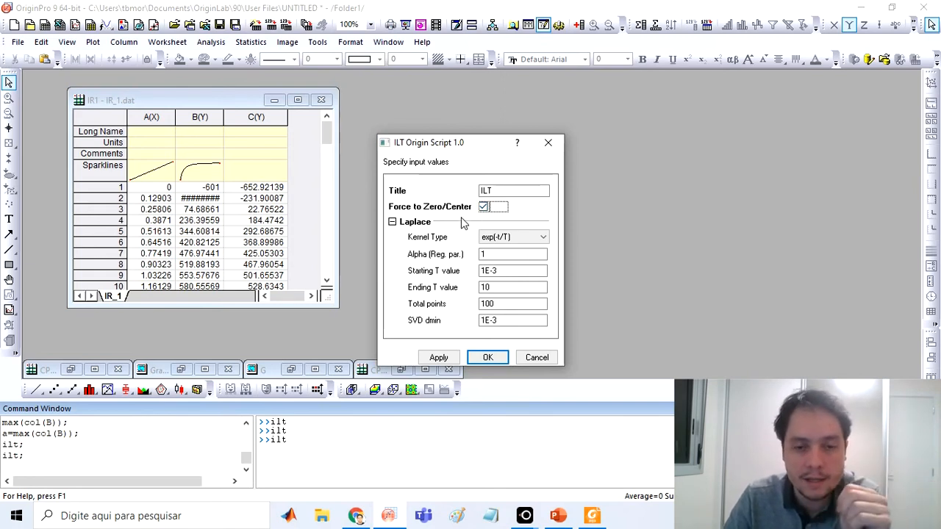
left_click(535, 358)
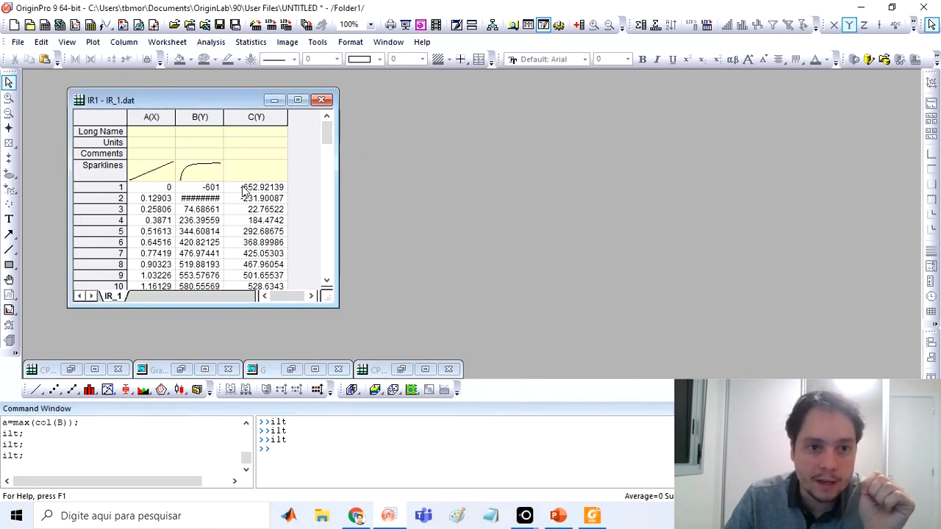
left_click(245, 188)
left_click(250, 118)
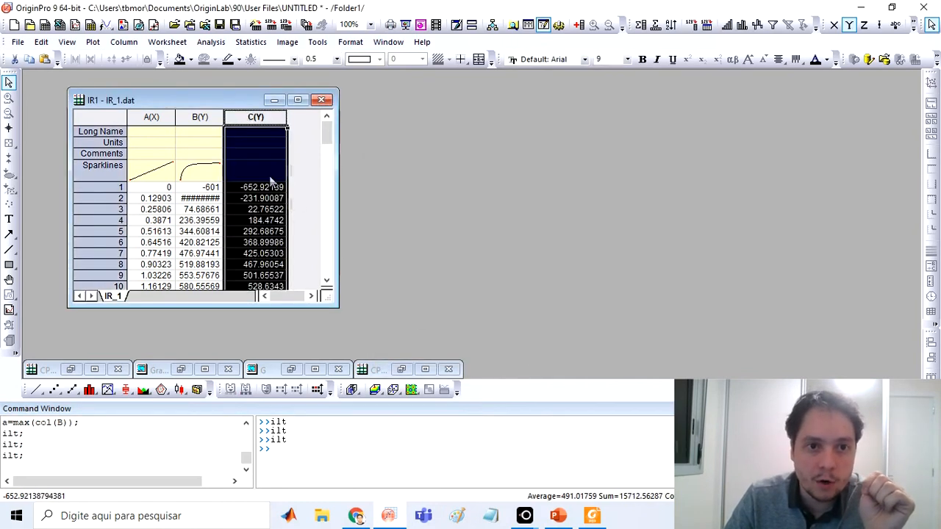
left_click_drag(327, 132, 327, 111)
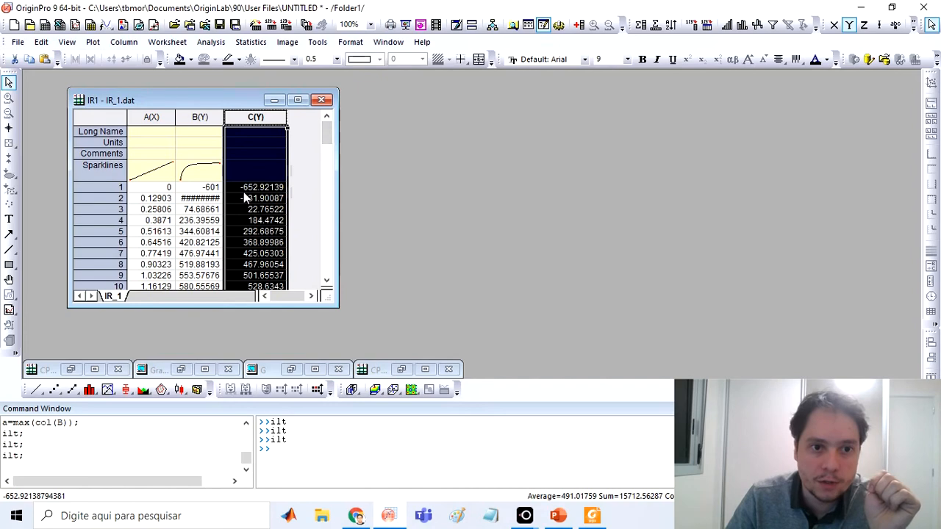
mouse_move(329, 135)
left_mouse_down()
mouse_move(329, 205)
mouse_move(331, 119)
left_mouse_up()
left_click(250, 230)
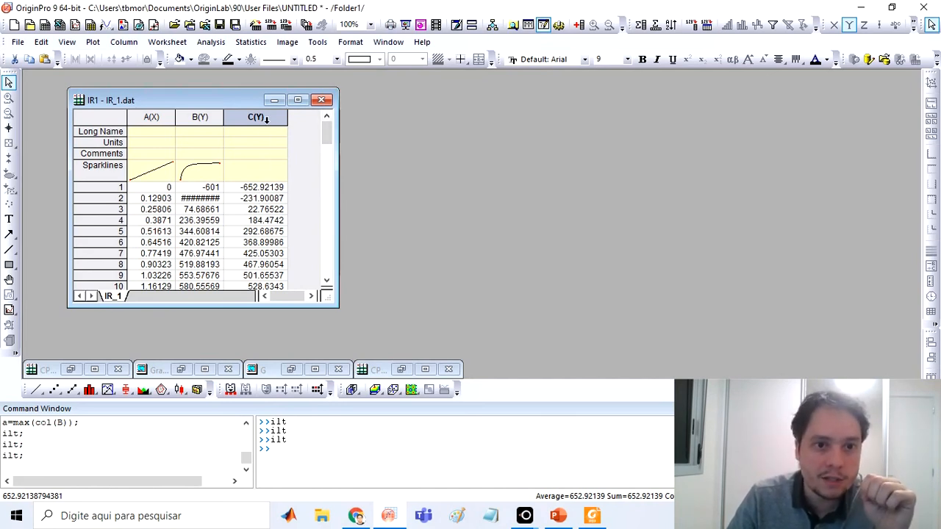
- Widen the IR_1 worksheet window and add a new column after column C
left_click(266, 121)
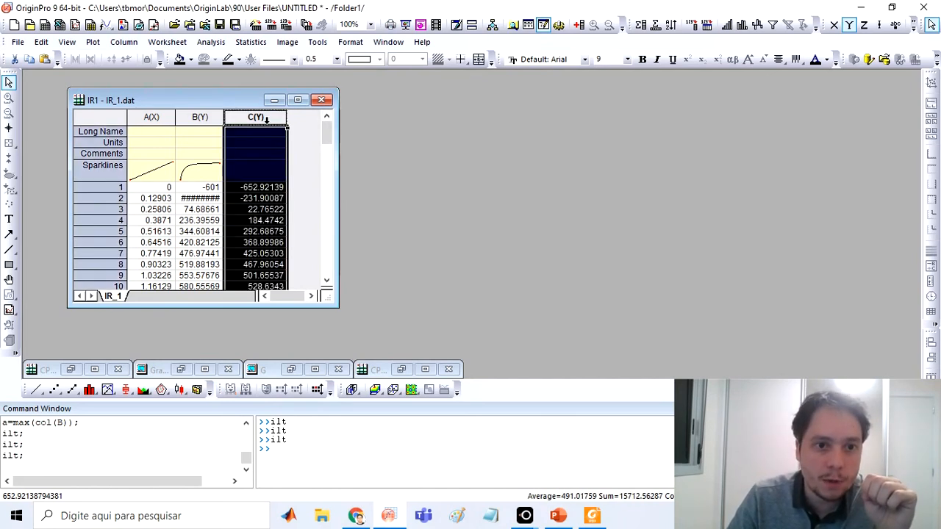
left_click_drag(339, 140, 568, 141)
right_click(332, 143)
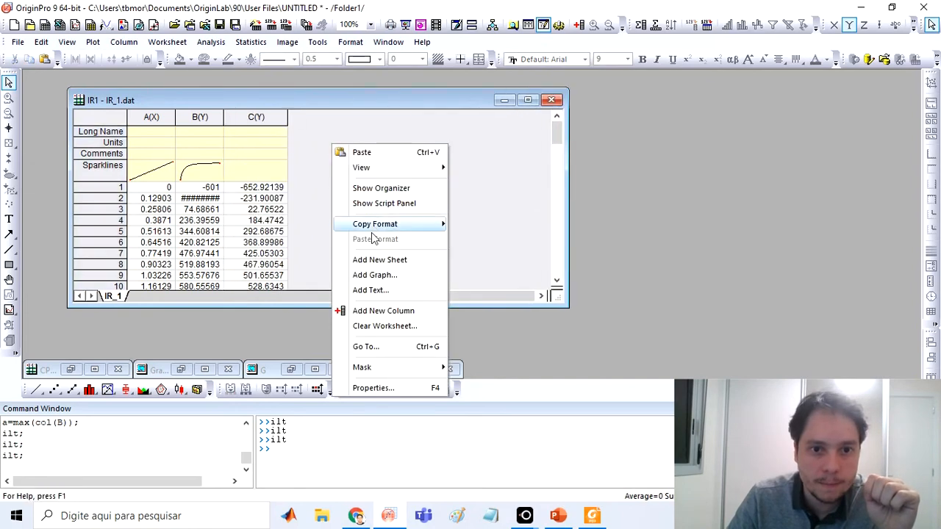
left_click(382, 311)
- Fill column D with the normalised signal using the formula col(C)/max(col(C))
left_click(310, 118)
right_click(311, 118)
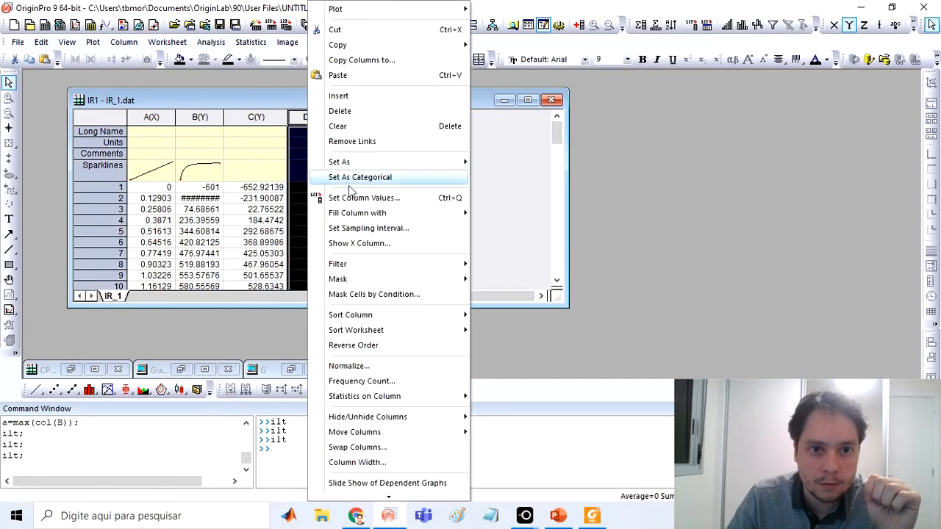
left_click(363, 197)
type("c")
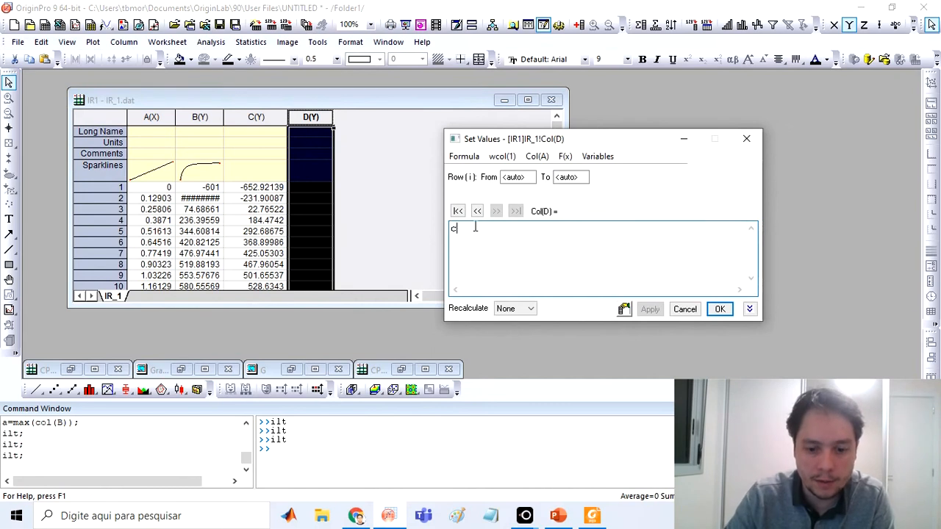
type("ol(C)/max(col(C")
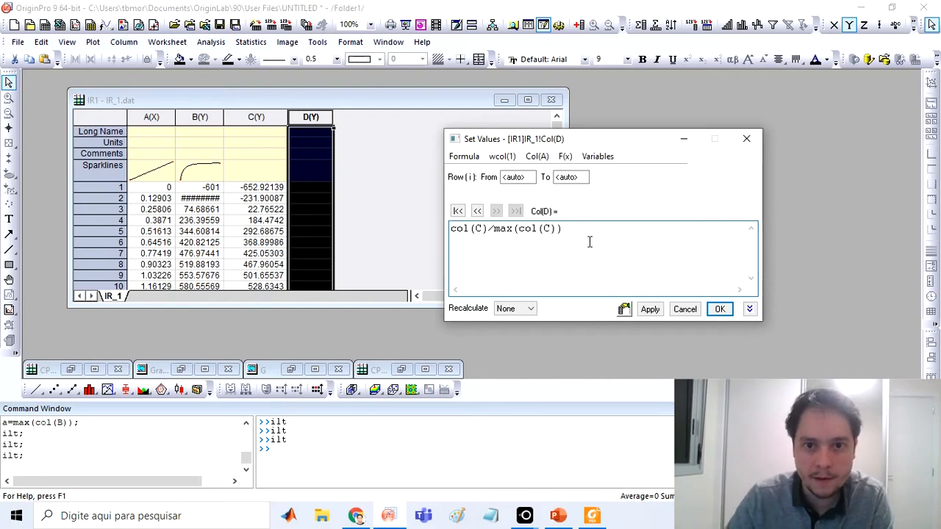
left_click(720, 308)
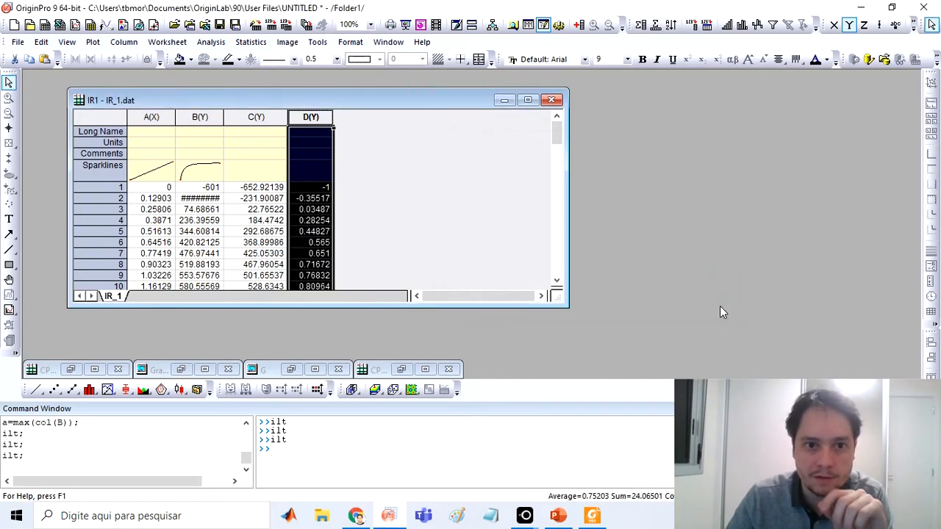
- Plot column D against A as a line graph and place the graph window beside the worksheet data
right_click(320, 121)
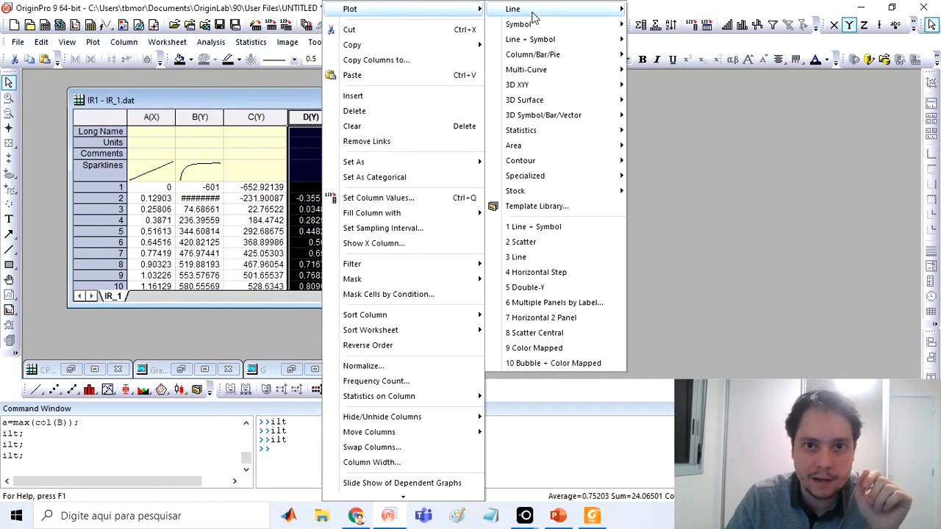
left_click(654, 15)
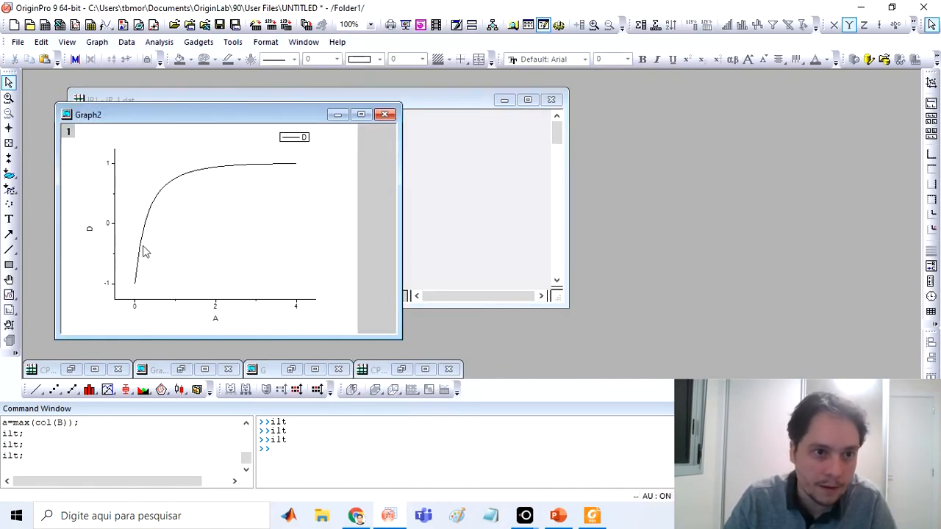
left_click_drag(204, 110, 614, 116)
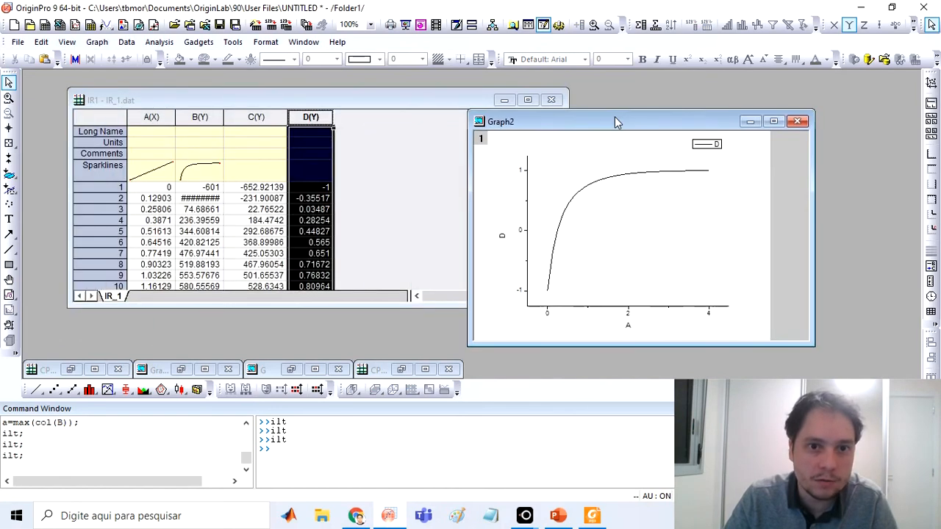
left_click(254, 133)
left_click_drag(256, 118, 316, 124)
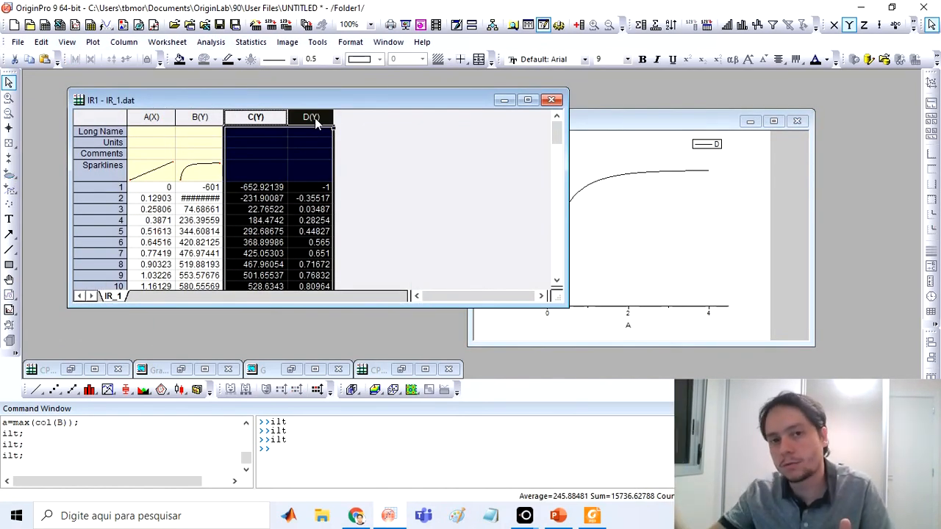
left_click(582, 197)
left_click(583, 235)
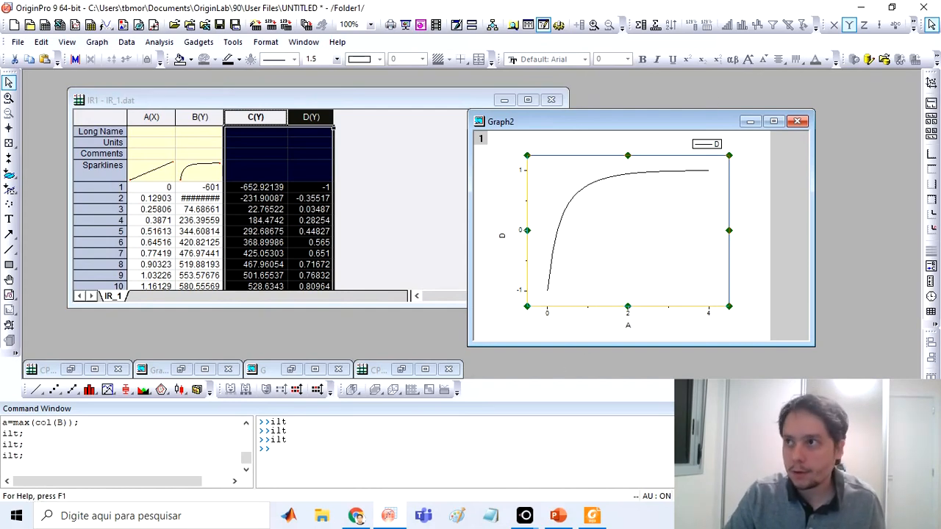
- In LetsView, sketch a saturation-recovery (S.R.) curve with S(t) = A·[1-1·e^(-t/T1)] below the IR notes, and move the window away
left_click_drag(940, 33, 499, 11)
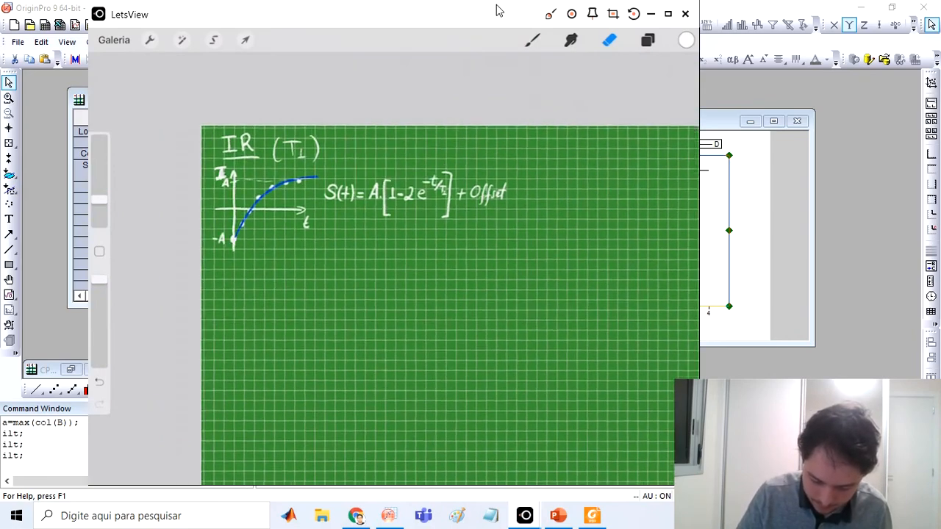
left_click(532, 39)
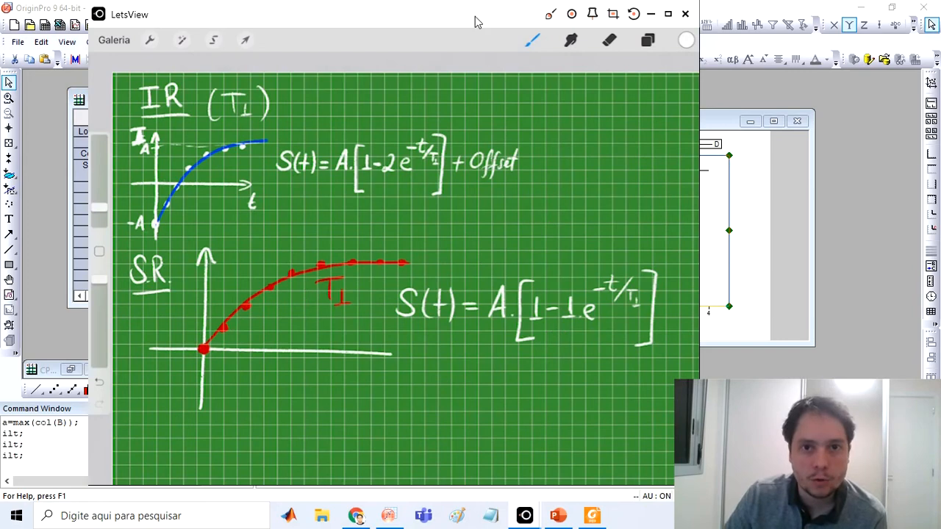
left_click_drag(475, 17, 940, 77)
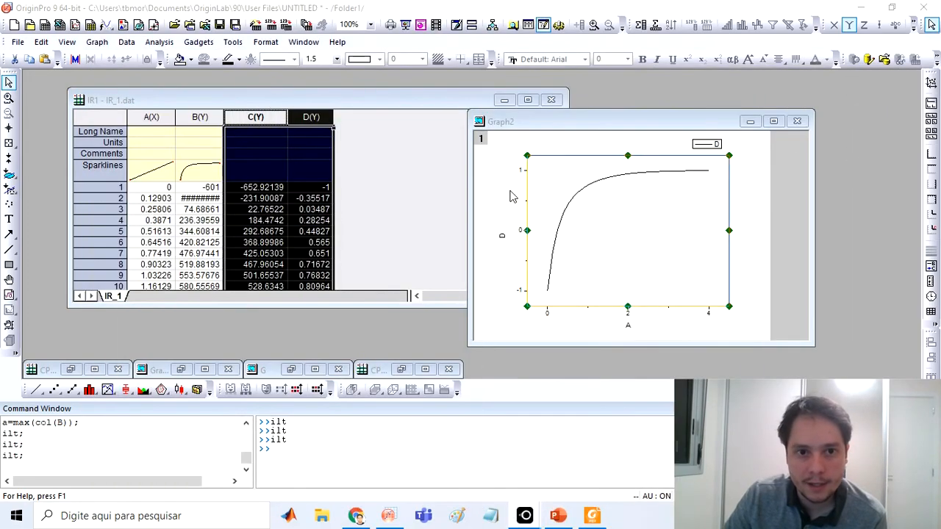
- Run ilt from the Command Window to review the Kernel Type and Force to Zero/Center options, and cancel the dialog
left_click(409, 213)
left_click(326, 460)
type("ilt")
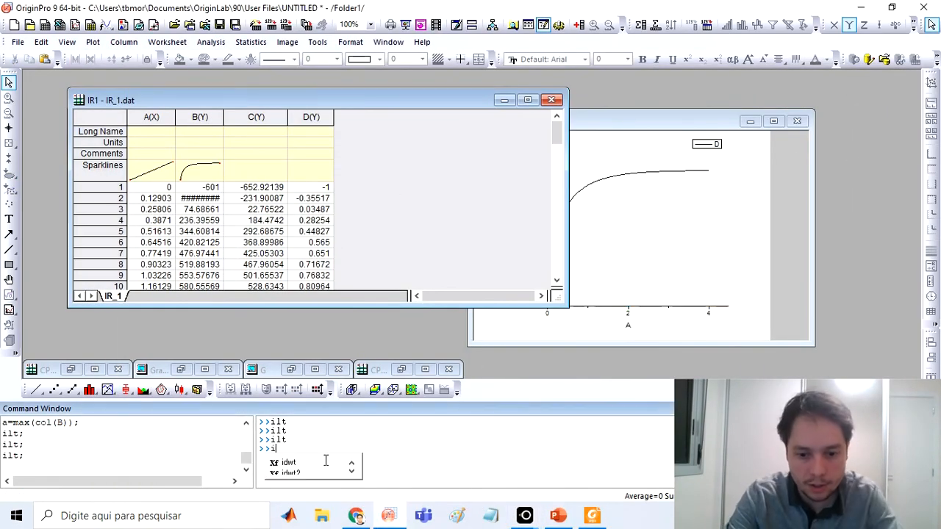
key("Return")
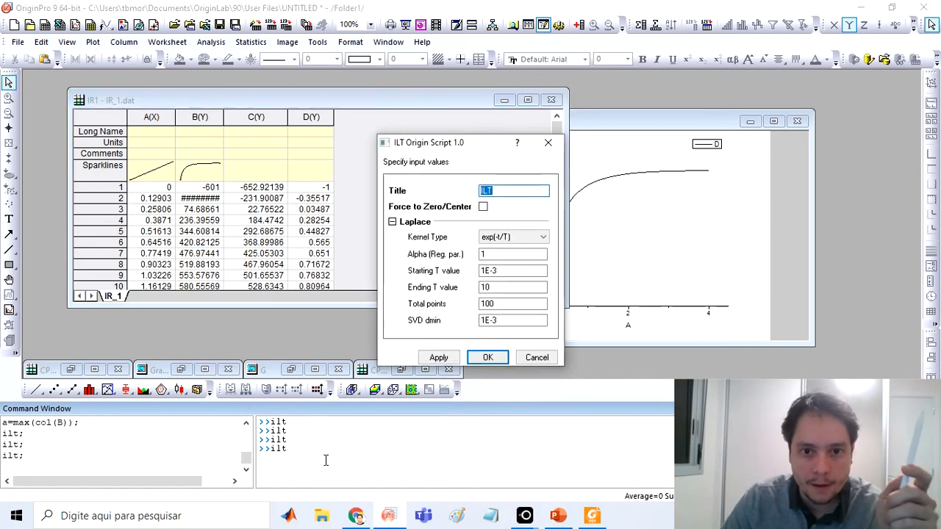
left_click(506, 238)
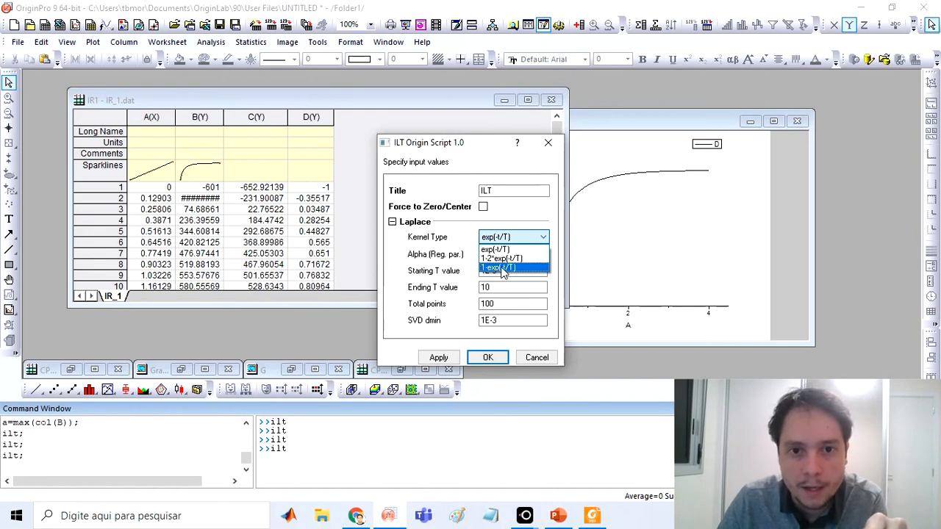
left_click(483, 208)
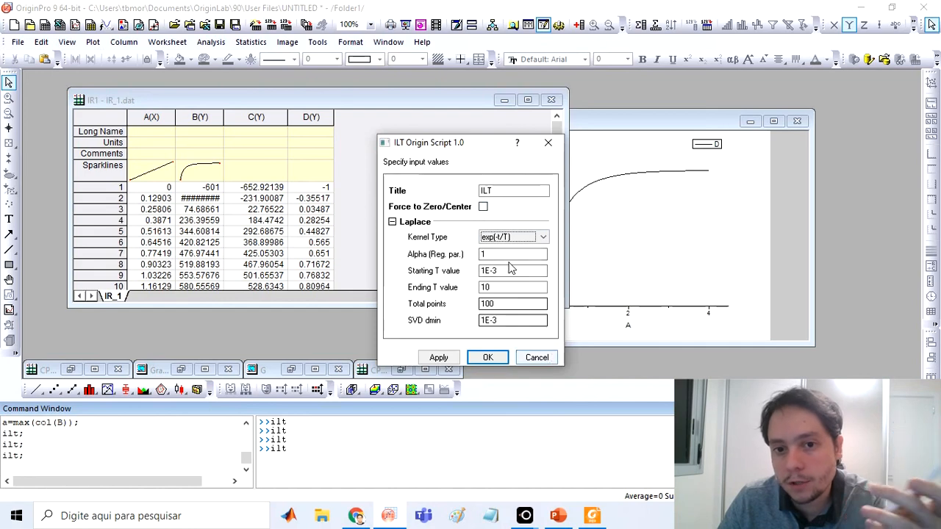
left_click(537, 358)
- Review the offset-correction formula stored for column C and close it without changes
left_click(369, 171)
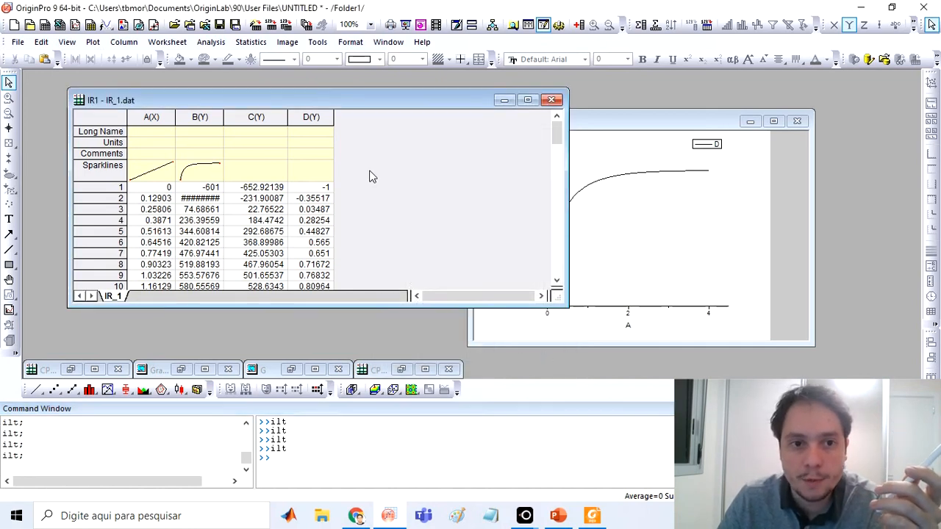
left_click_drag(208, 117, 255, 118)
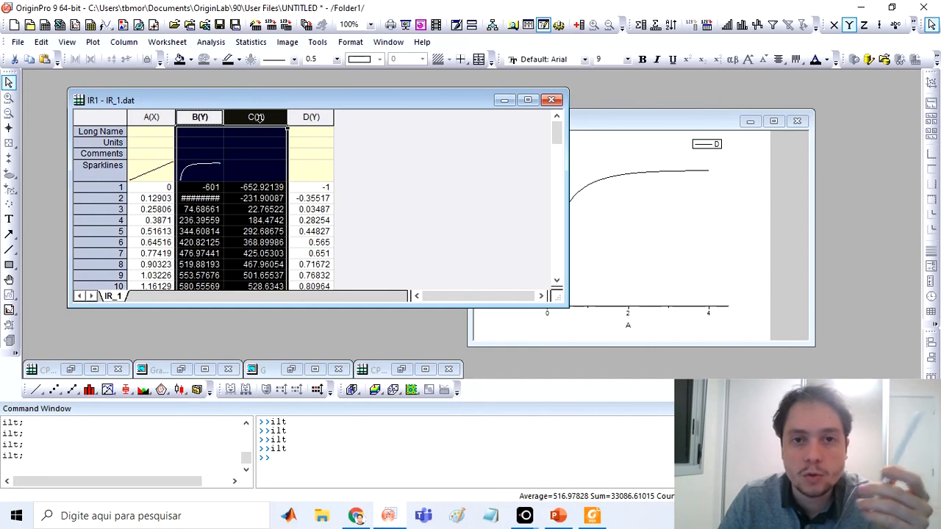
left_click(241, 119)
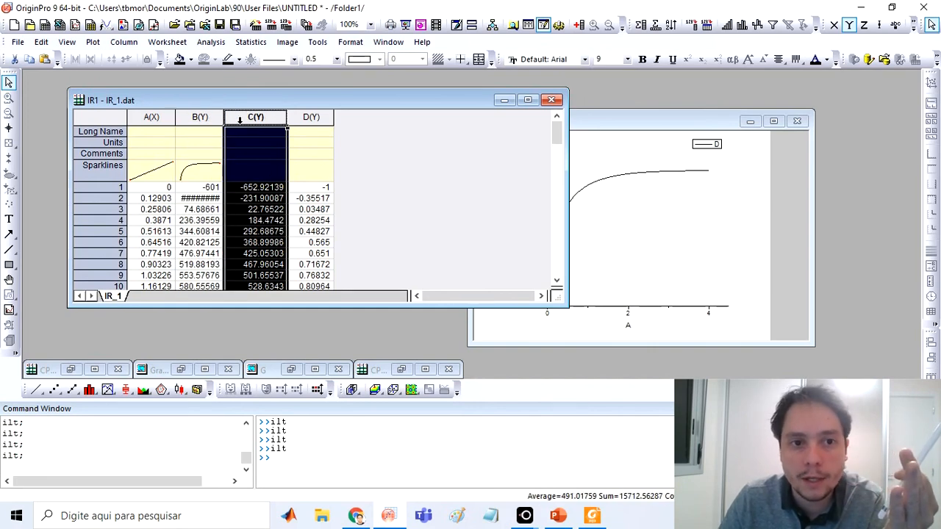
right_click(241, 119)
left_click(302, 198)
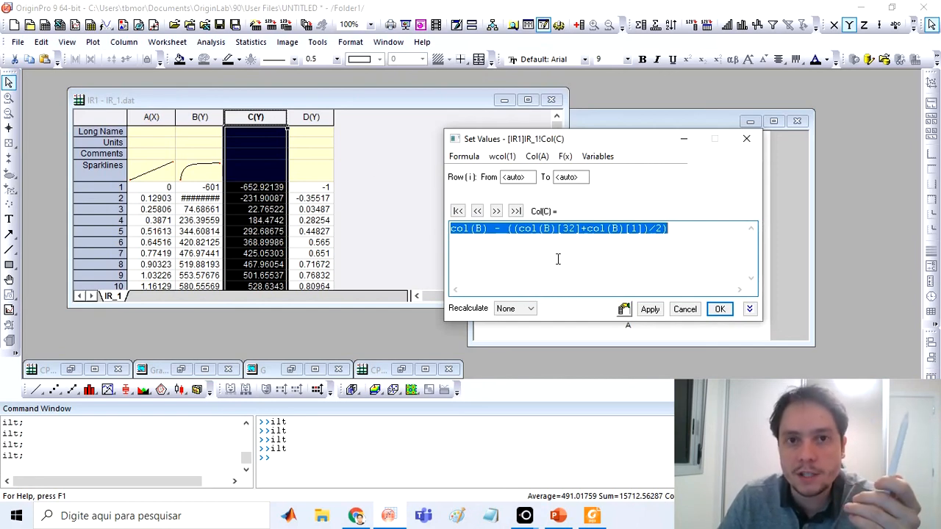
left_click(685, 309)
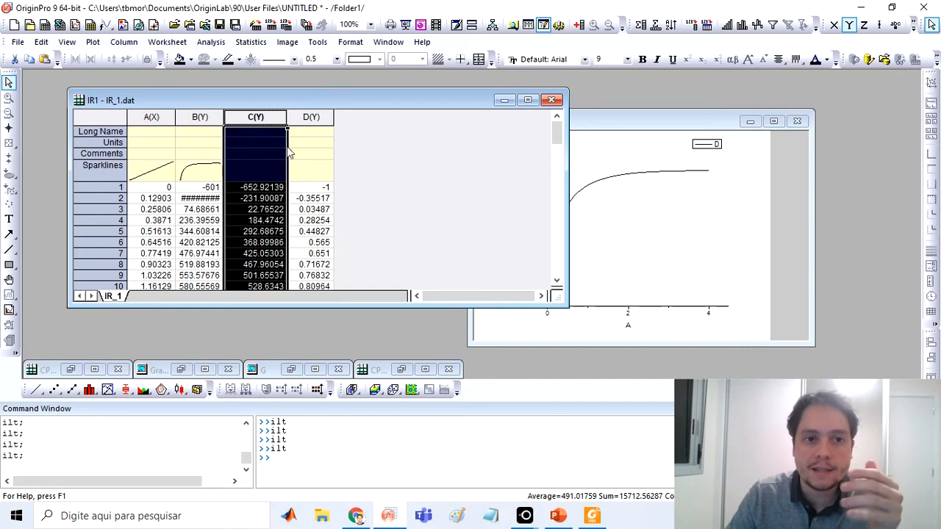
left_click(210, 42)
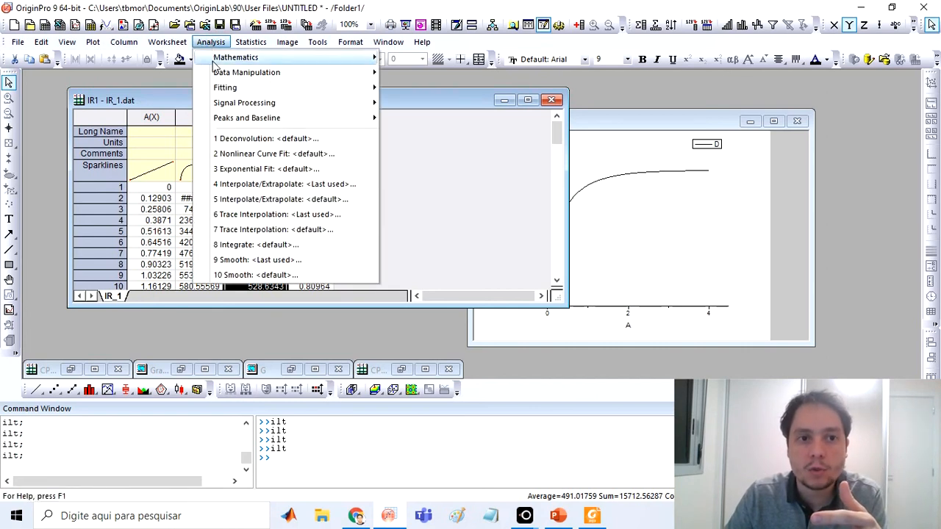
mouse_move(236, 93)
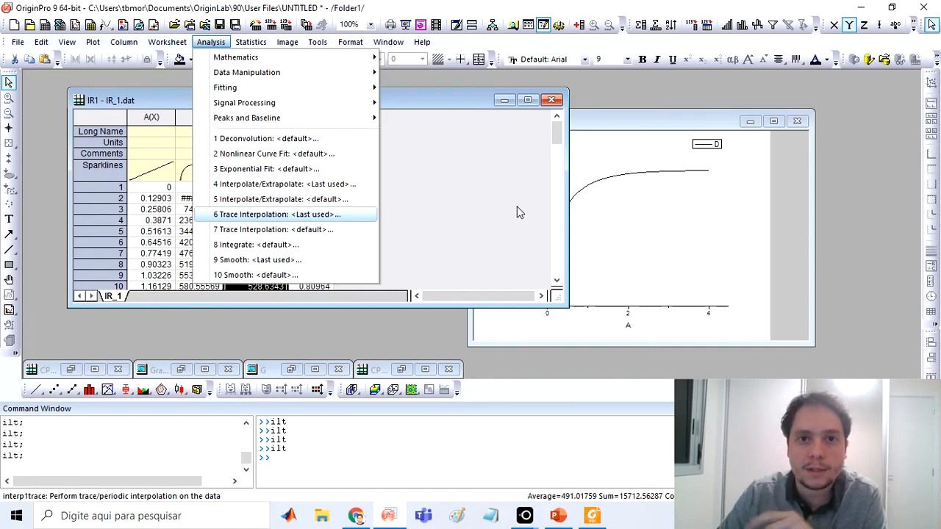
key("Return")
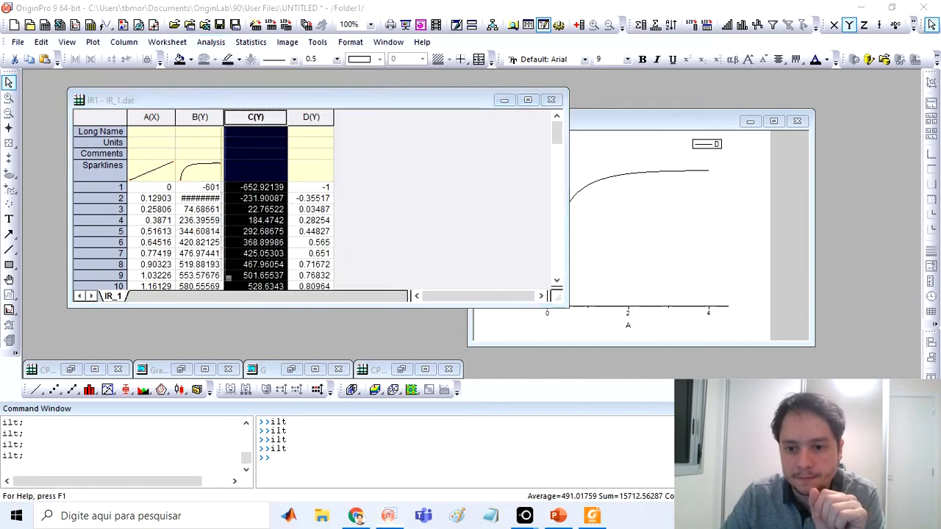